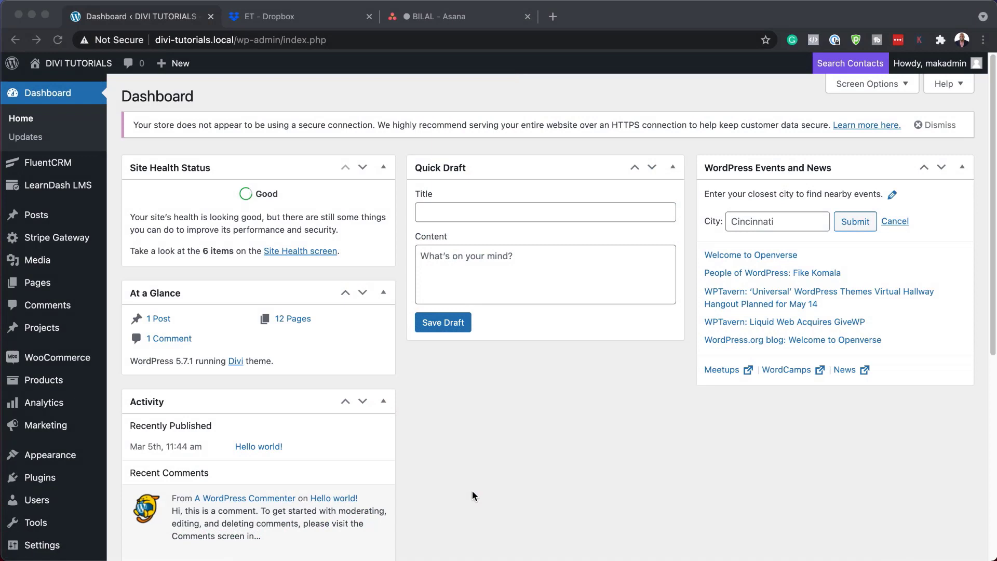
- Create a new page titled "Parallax" and open it for editing in the Divi Builder
click(500, 471)
mouse_move(44, 284)
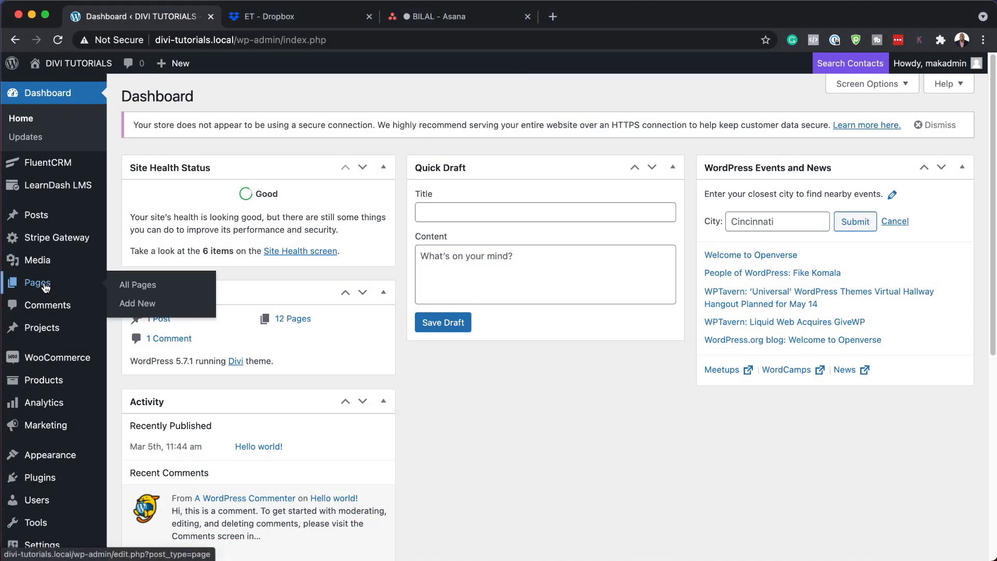
click(152, 307)
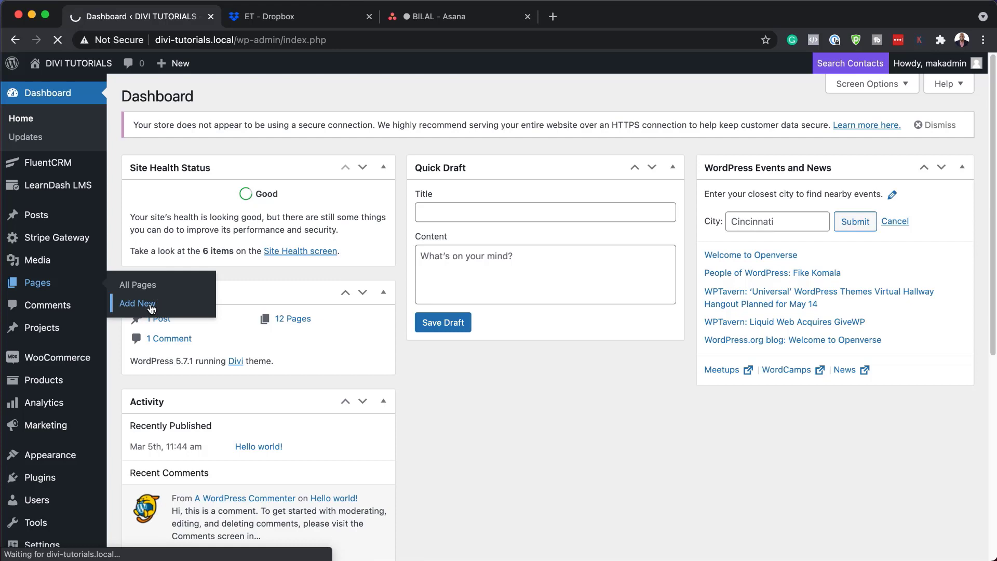
text(Parallax)
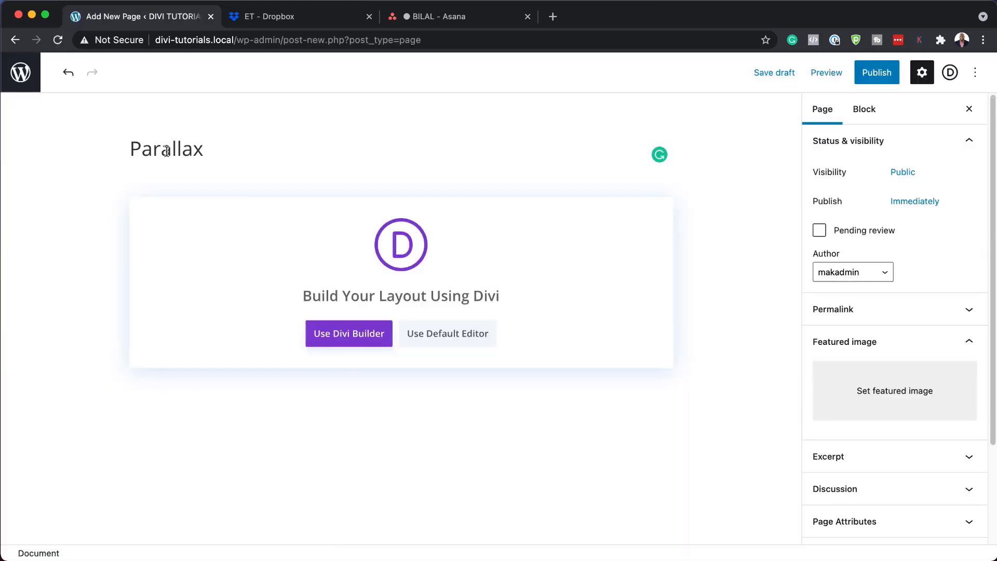
click(356, 337)
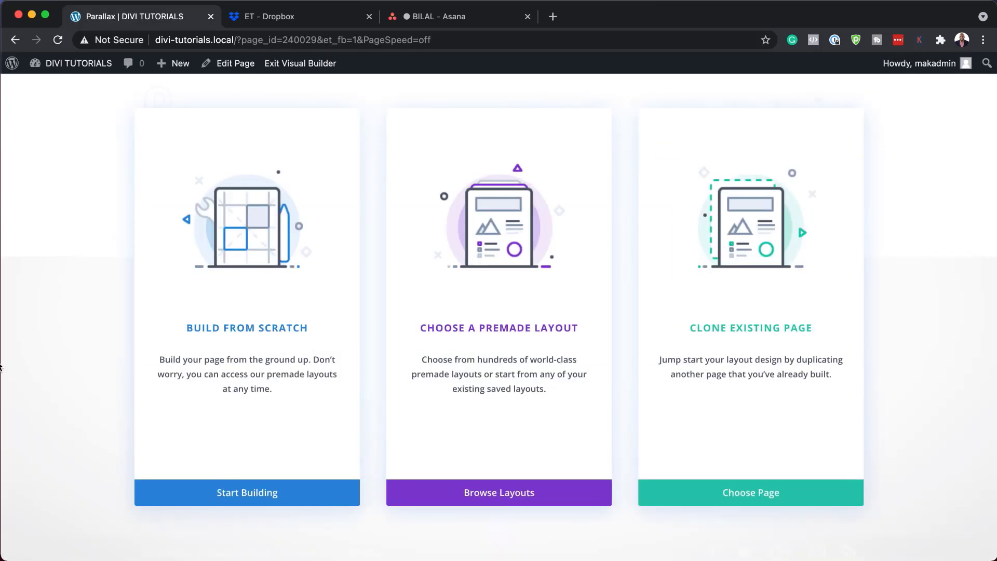
- Start building the page from scratch and insert a single-column row without adding a module
click(260, 334)
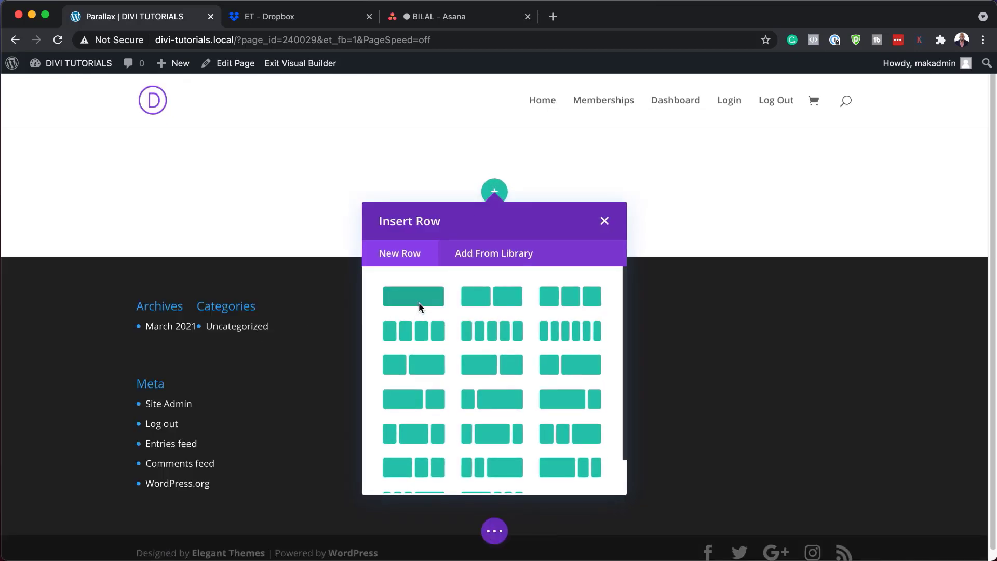
click(424, 305)
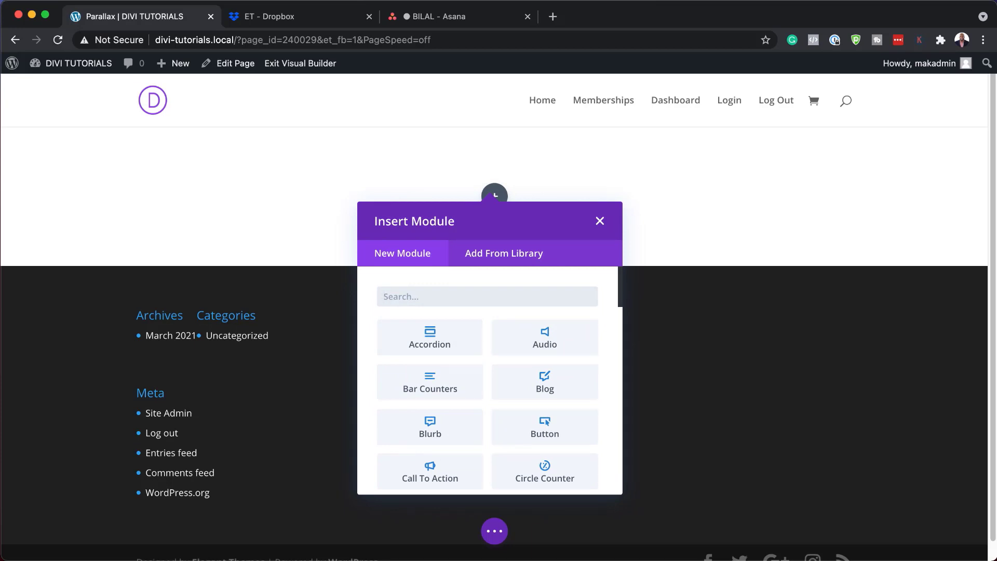
click(601, 223)
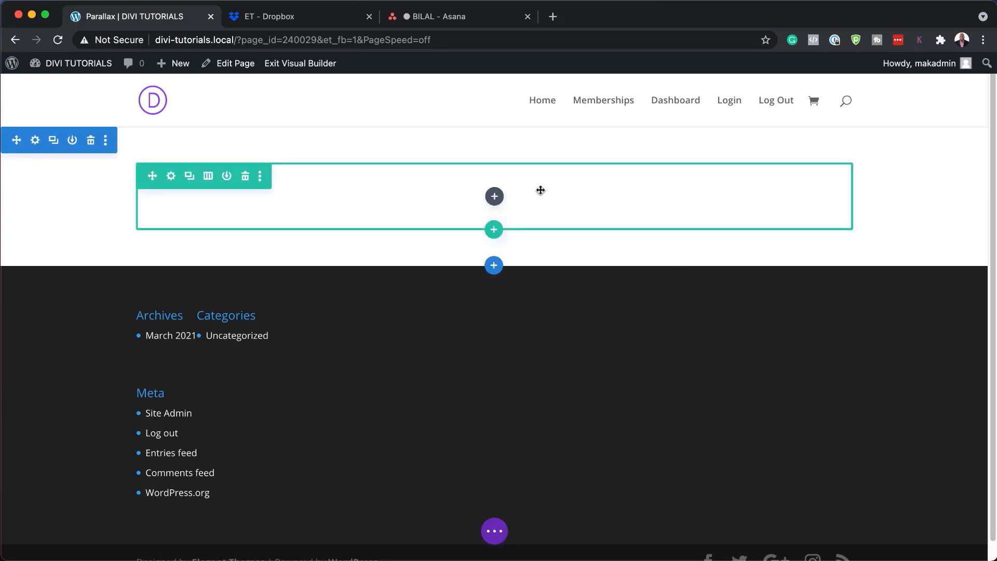
- In the row's sizing settings, equalize the column heights and set the width to 95% and the max width to 100%
click(171, 176)
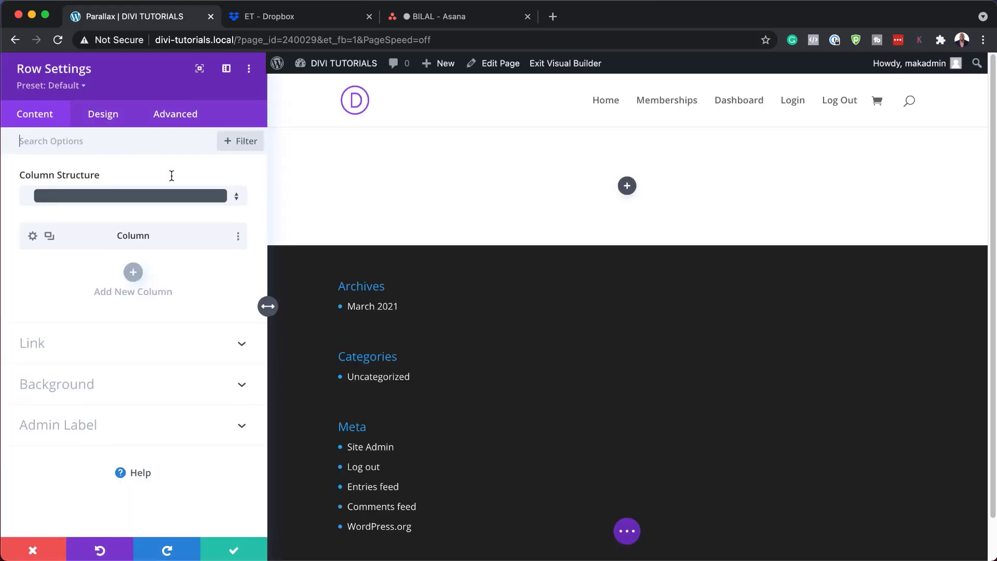
click(105, 120)
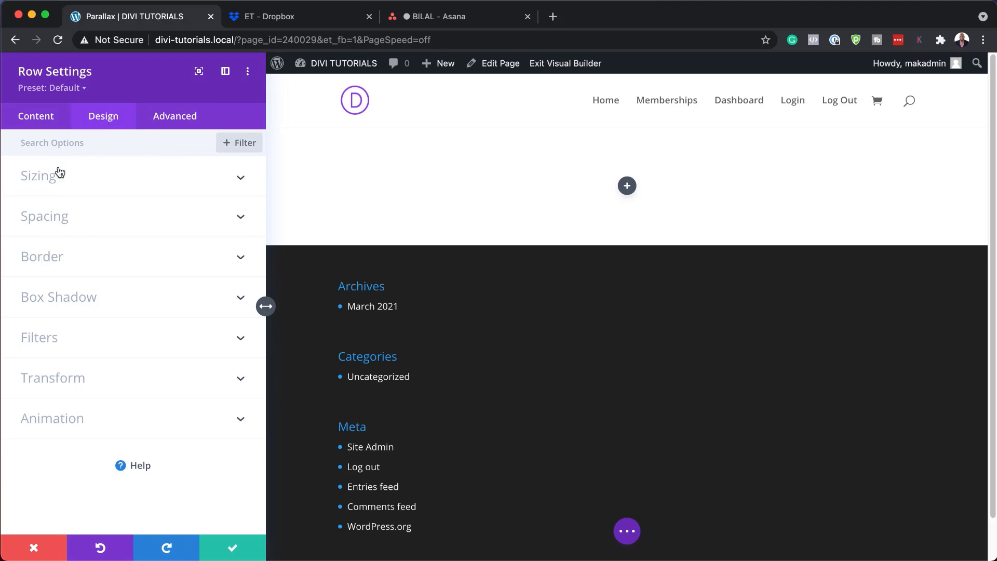
click(50, 184)
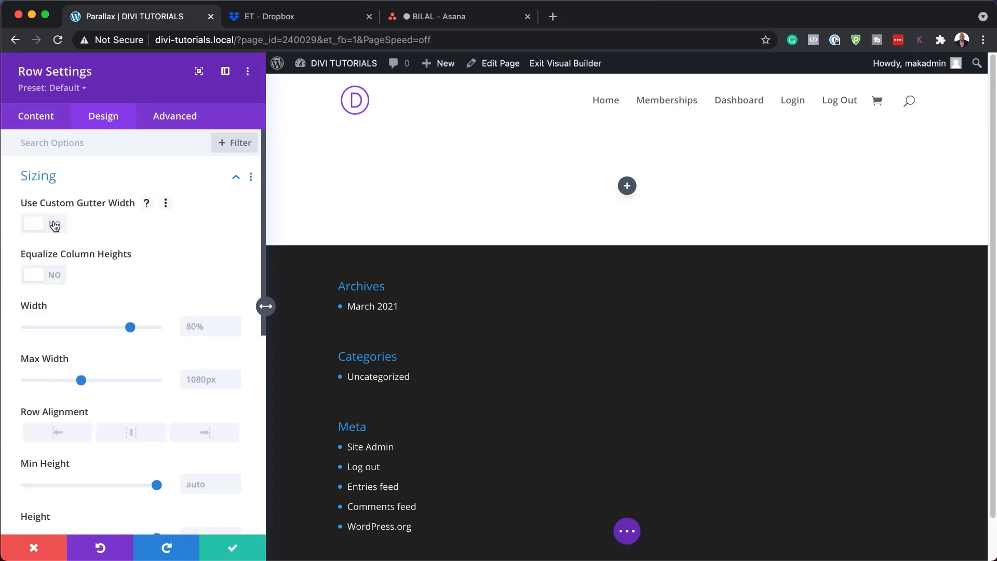
click(56, 281)
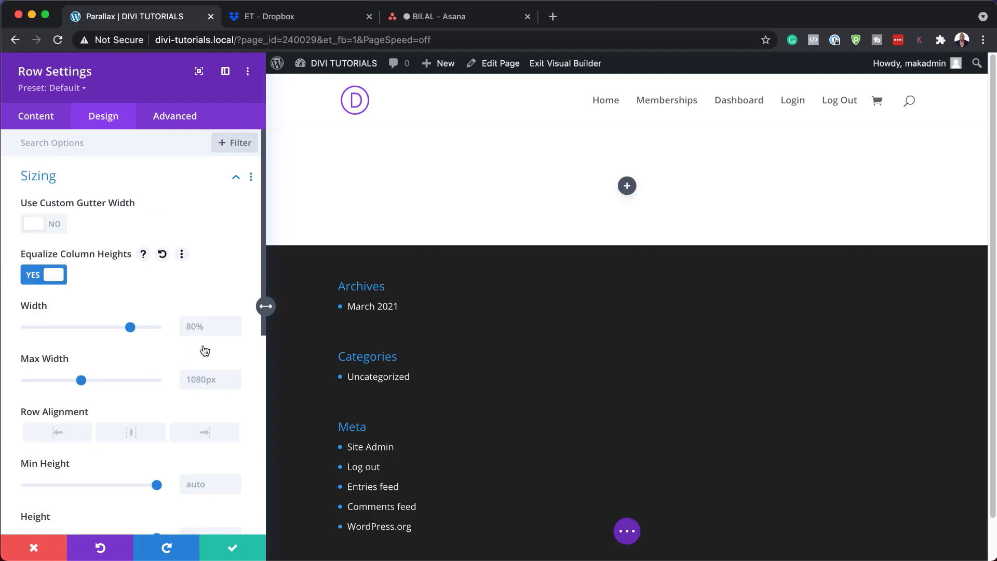
click(204, 329)
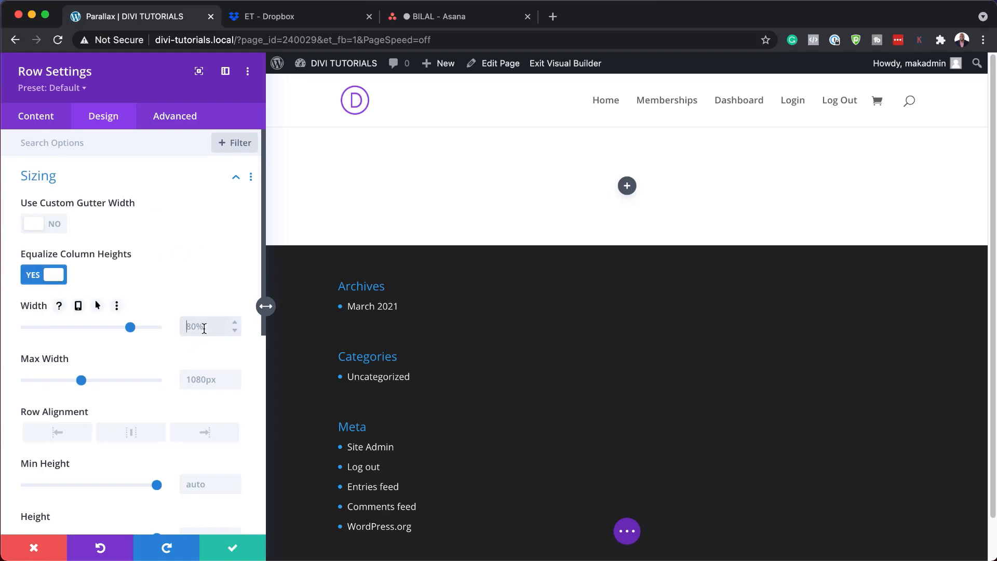
text(95)
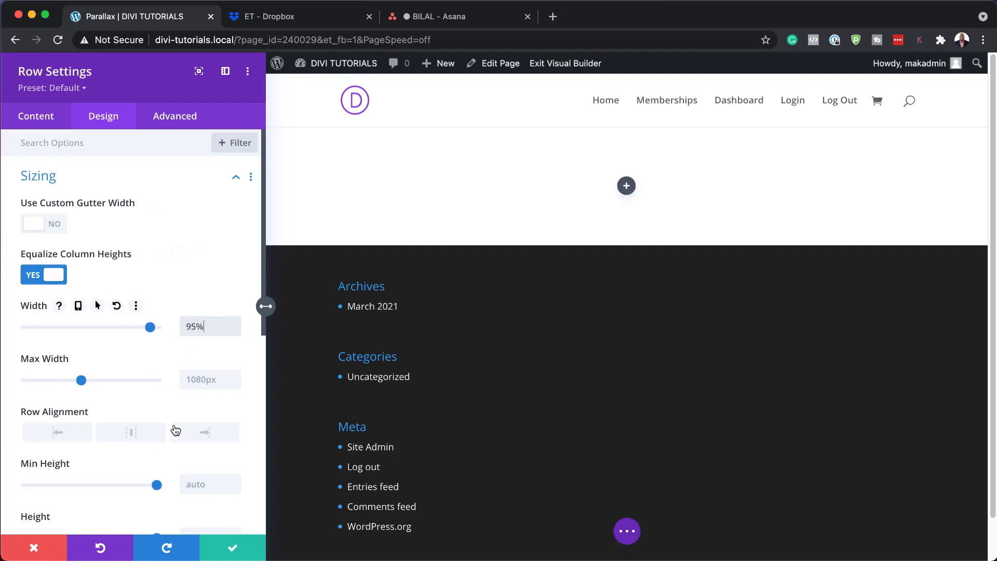
click(198, 381)
text(10)
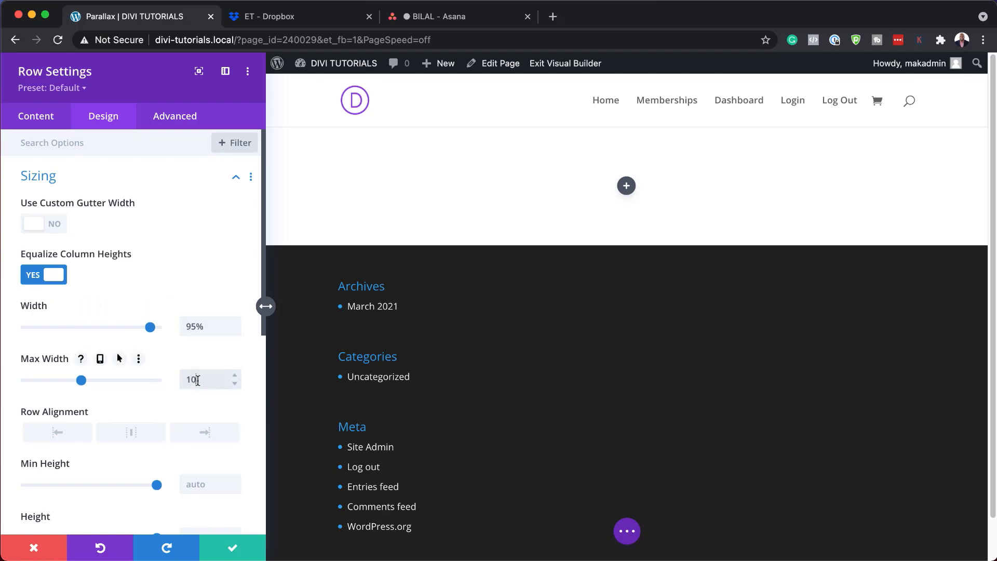
text(0%)
- Set the row's top and bottom padding to 0px, with the two values linked
scroll(138, 374, down, 5)
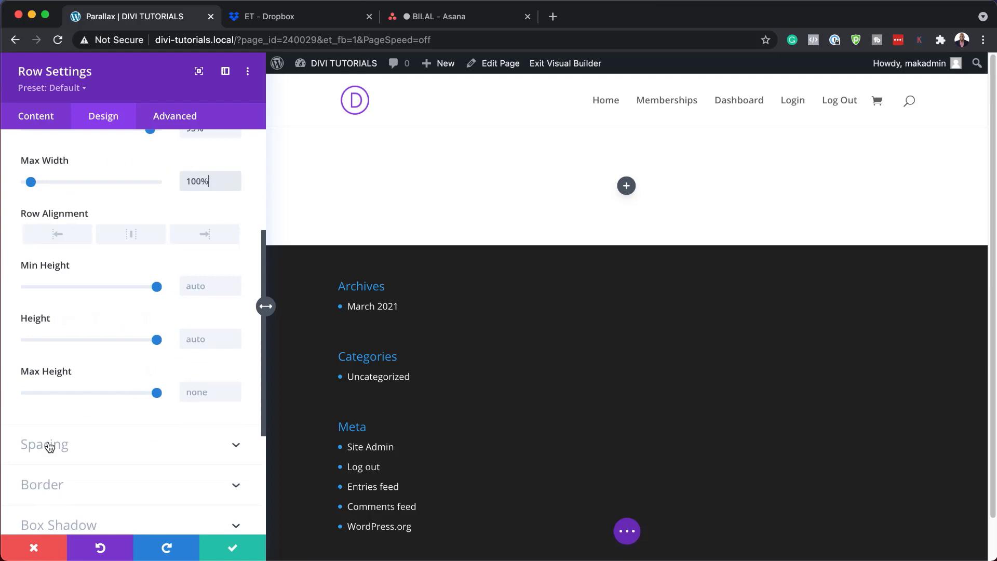
click(60, 442)
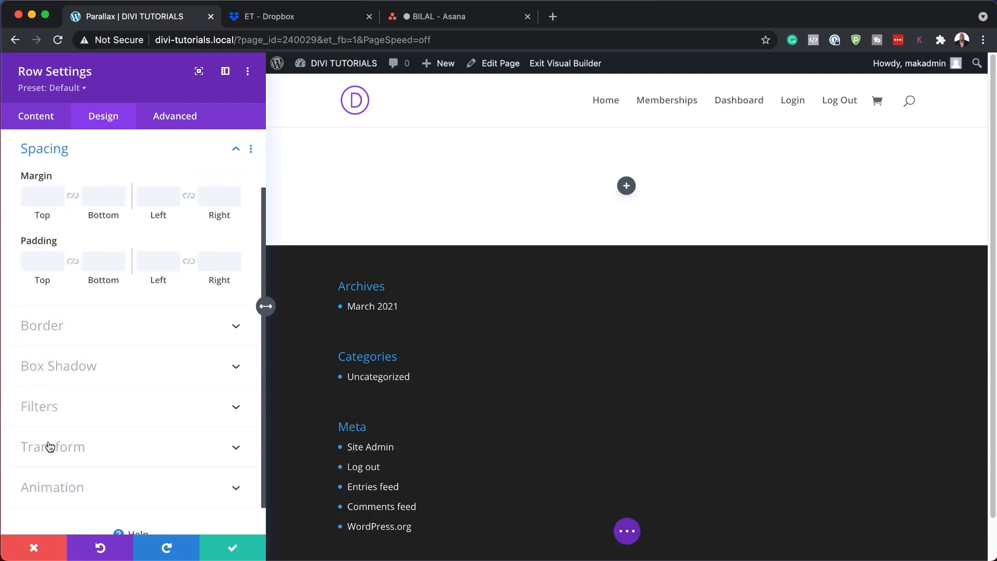
click(40, 261)
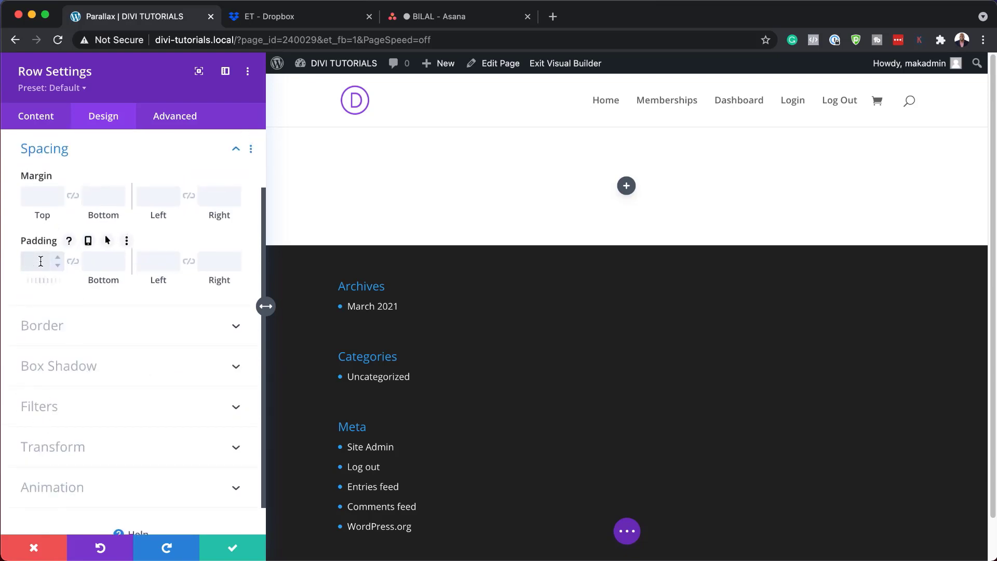
text(0)
key(Return)
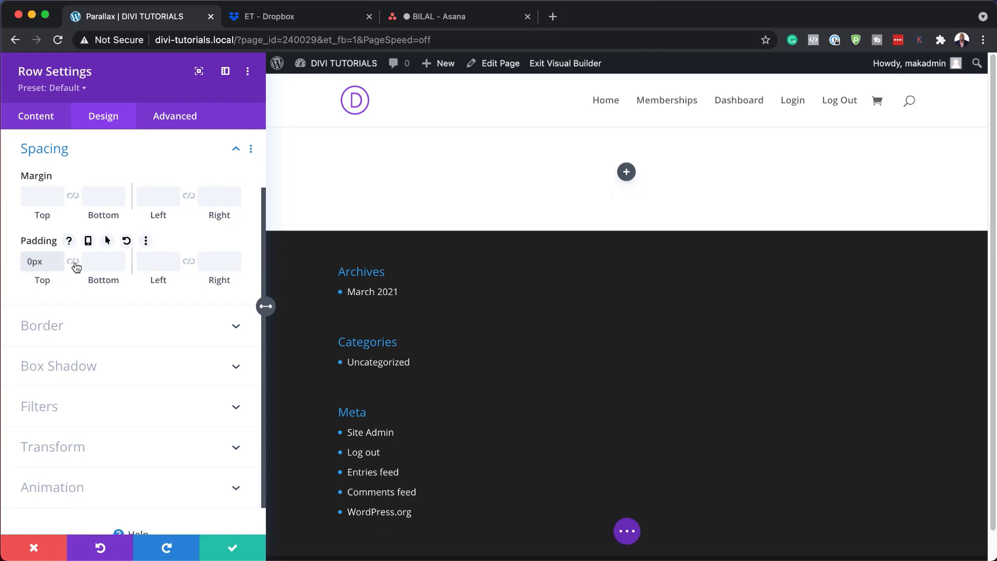
click(74, 263)
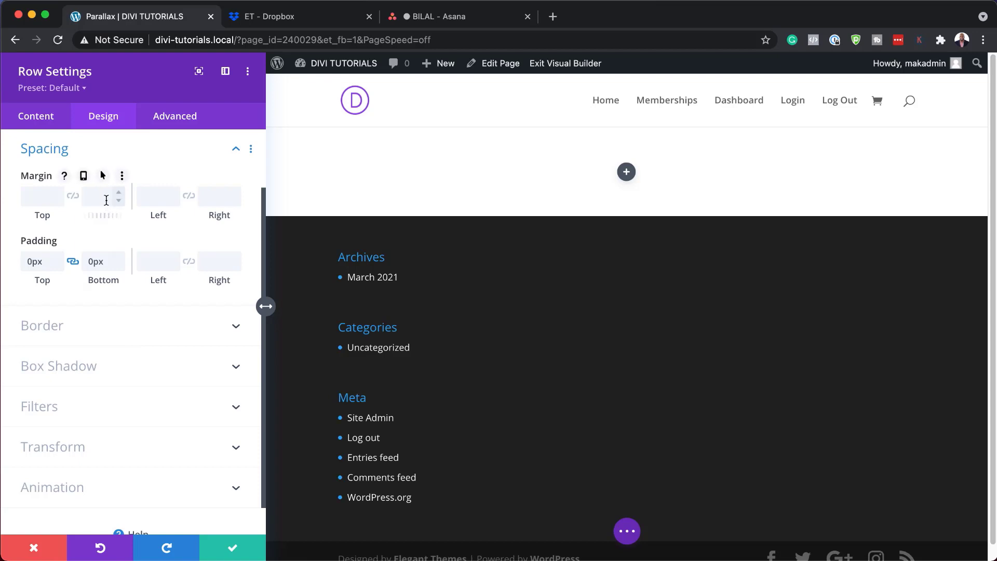
- Add business-11-min.jpg from the media library as the background image of the row's column
click(48, 122)
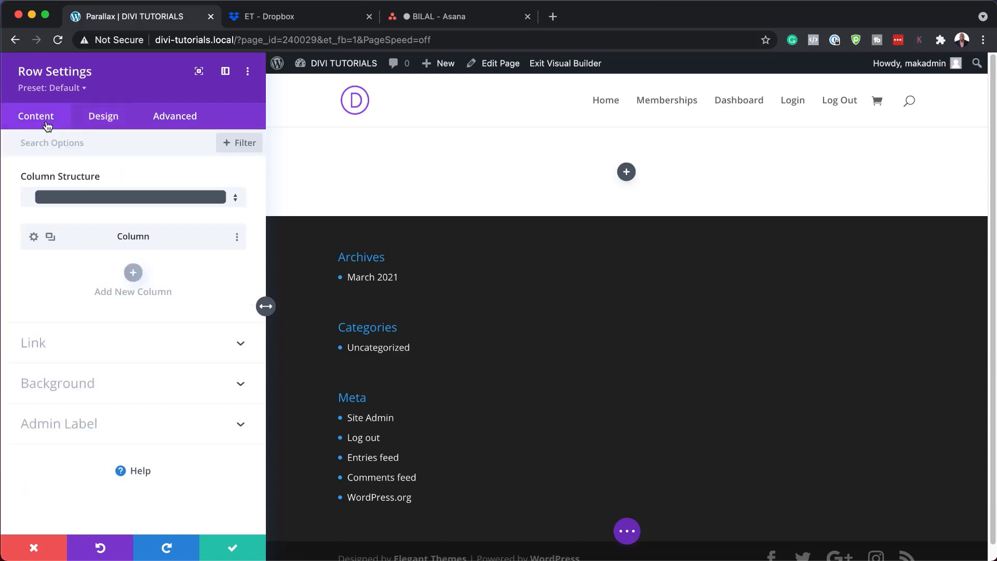
click(34, 238)
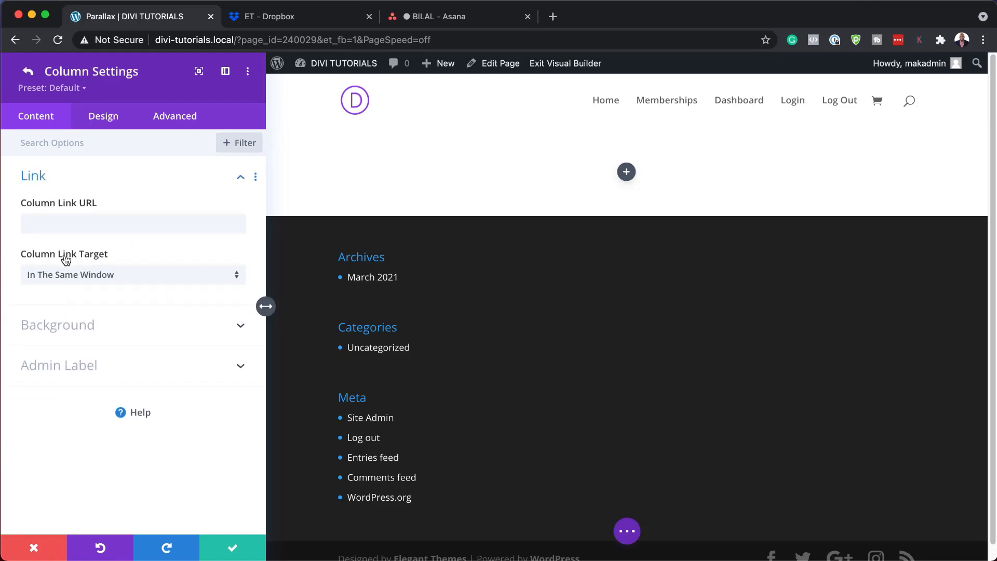
click(83, 322)
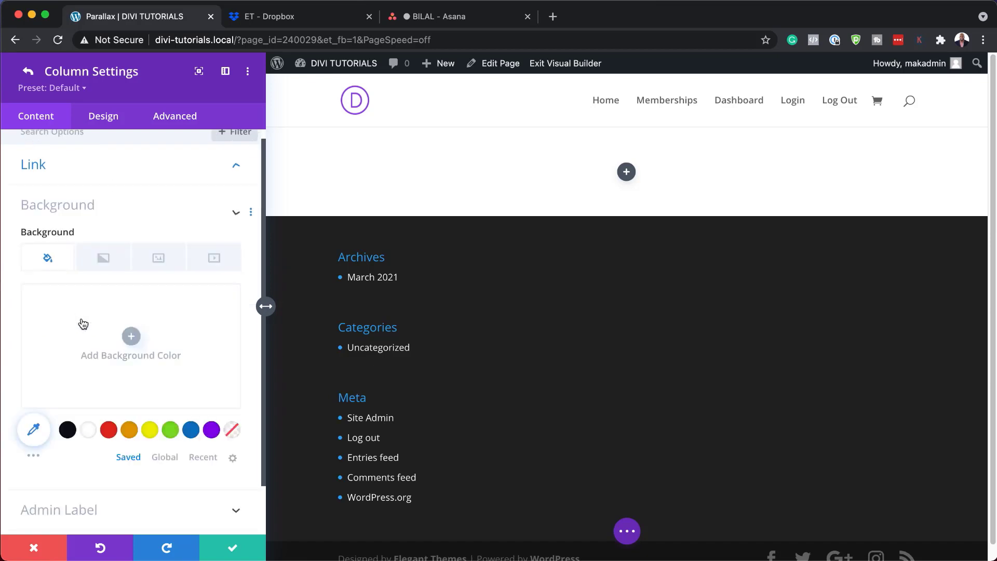
click(173, 210)
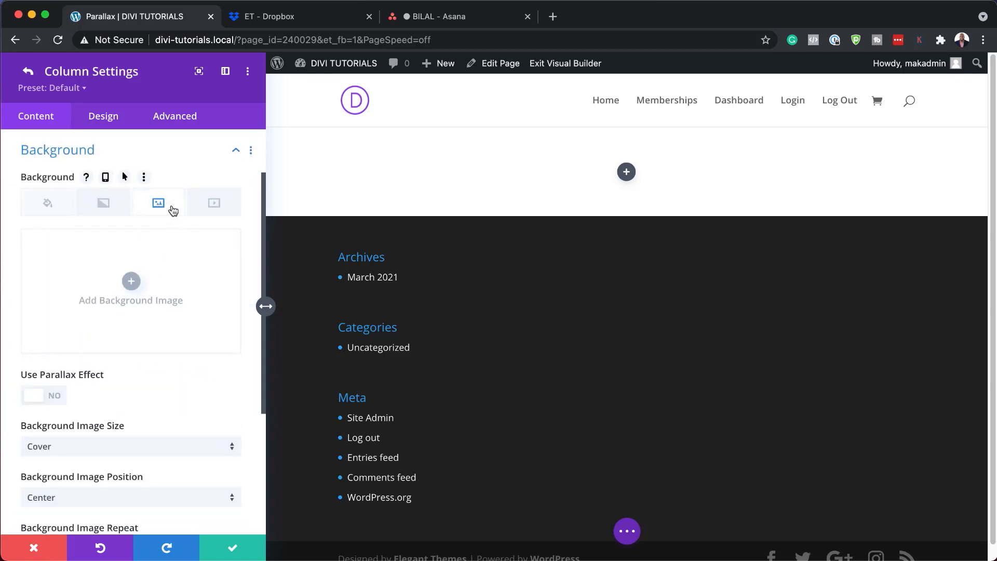
click(133, 281)
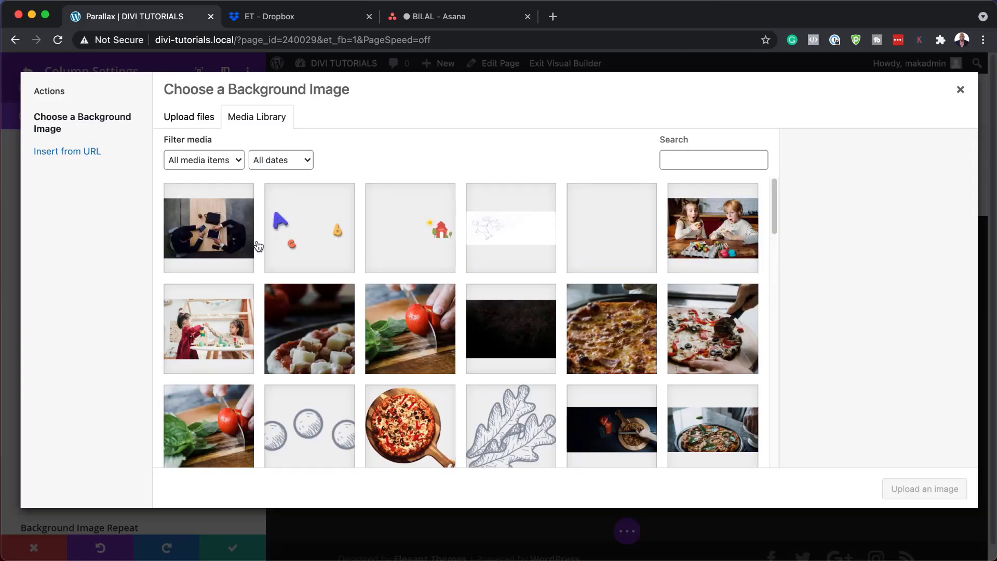
click(235, 240)
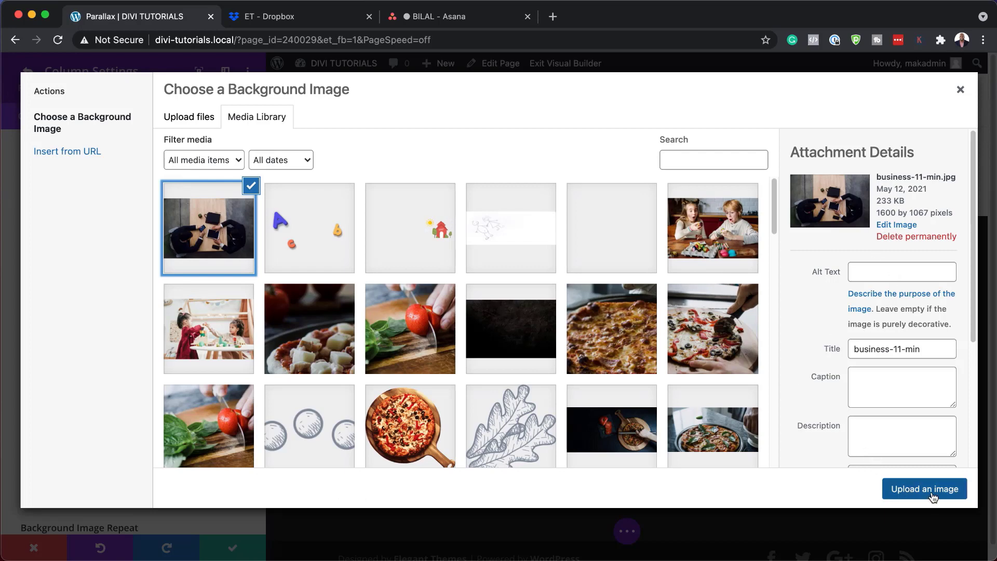
click(933, 497)
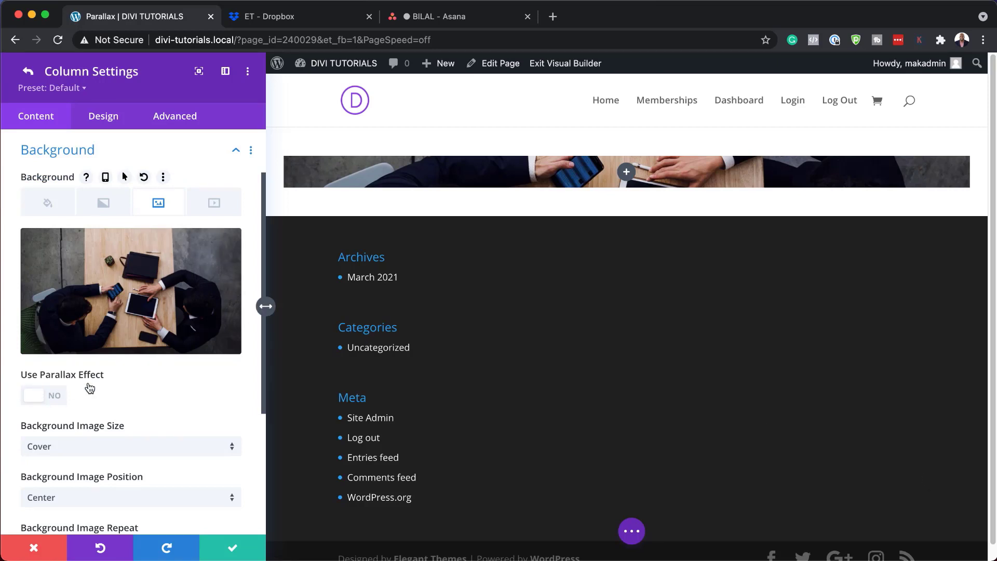
- Enable the parallax effect on the column's background image and set the parallax method to CSS
click(63, 400)
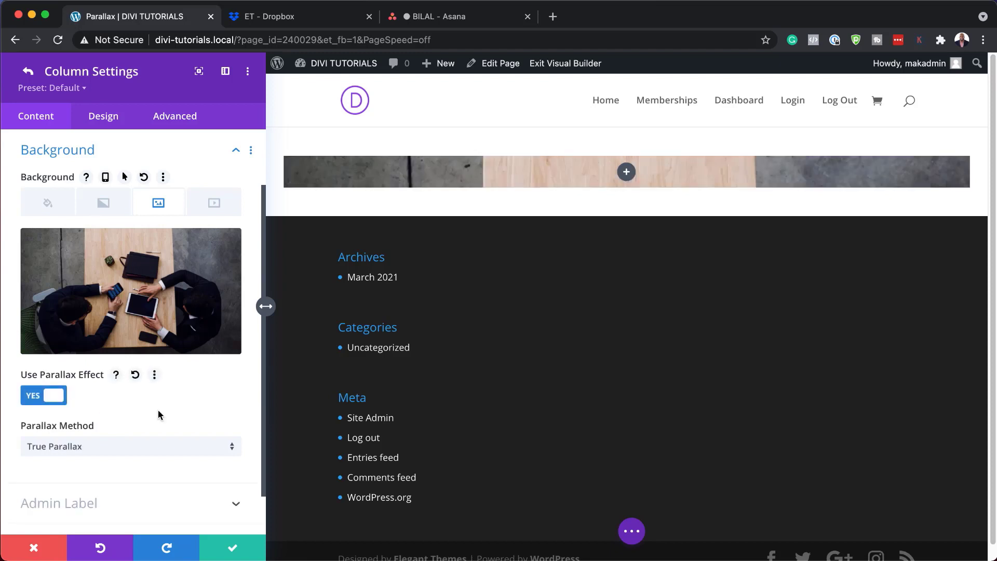
scroll(158, 409, down, 2)
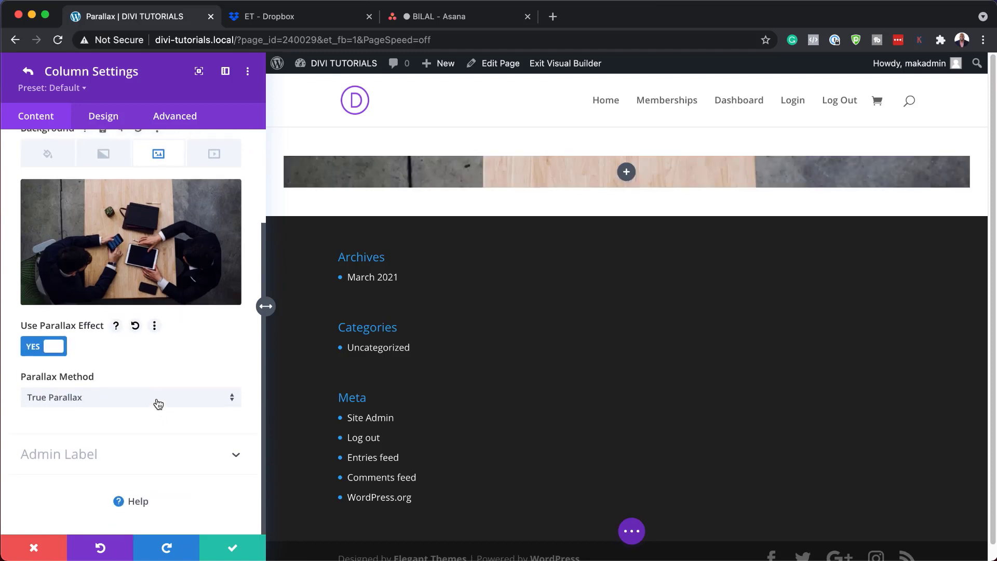
click(157, 401)
click(140, 434)
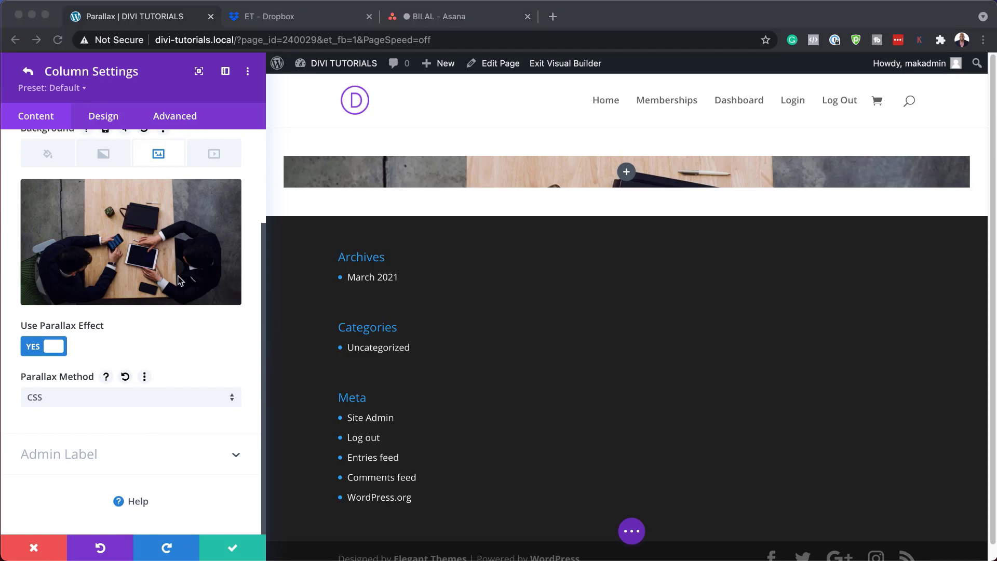
- Set the column's bottom padding to 50vh and save the column and row settings
scroll(180, 280, up, 4)
click(107, 120)
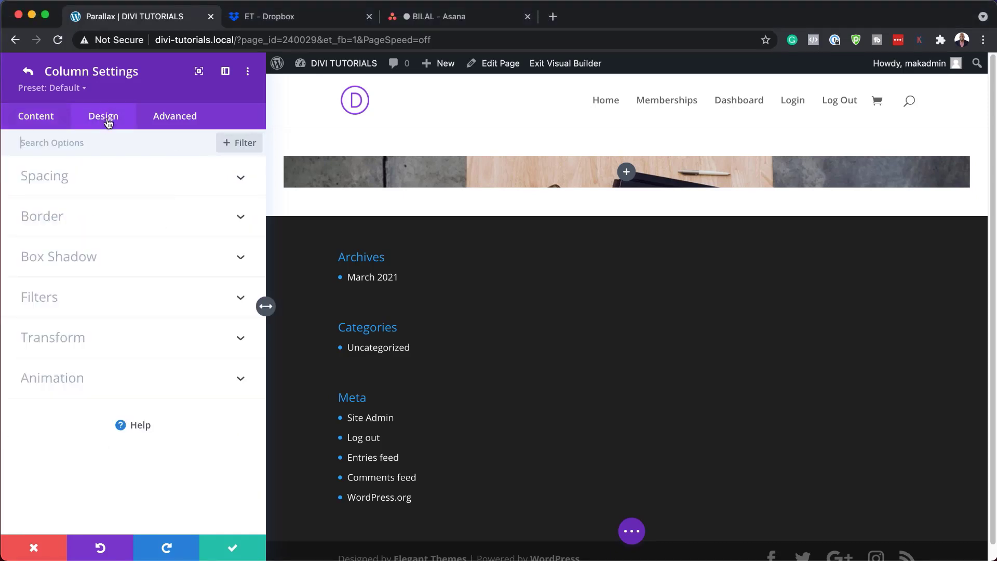
click(72, 177)
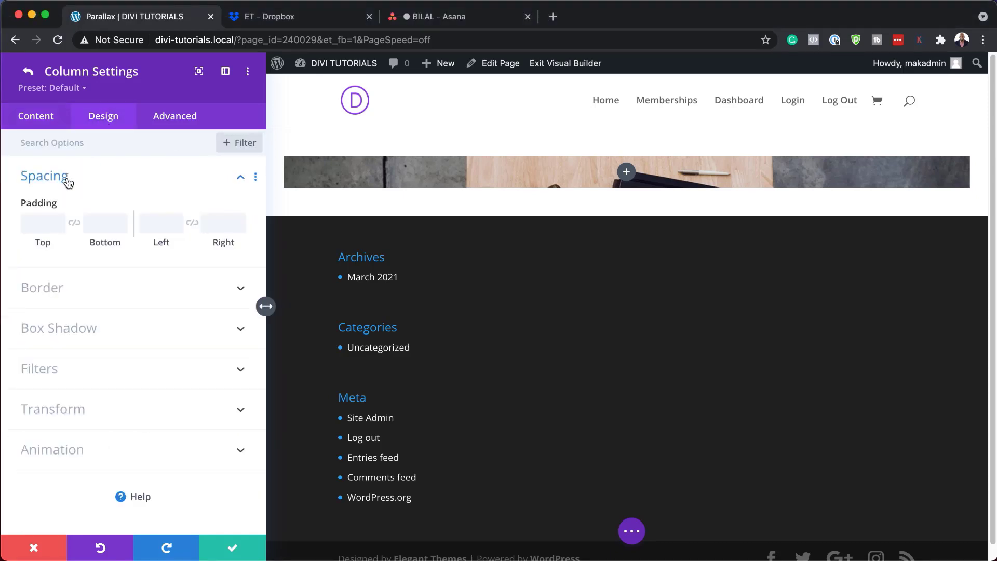
click(93, 227)
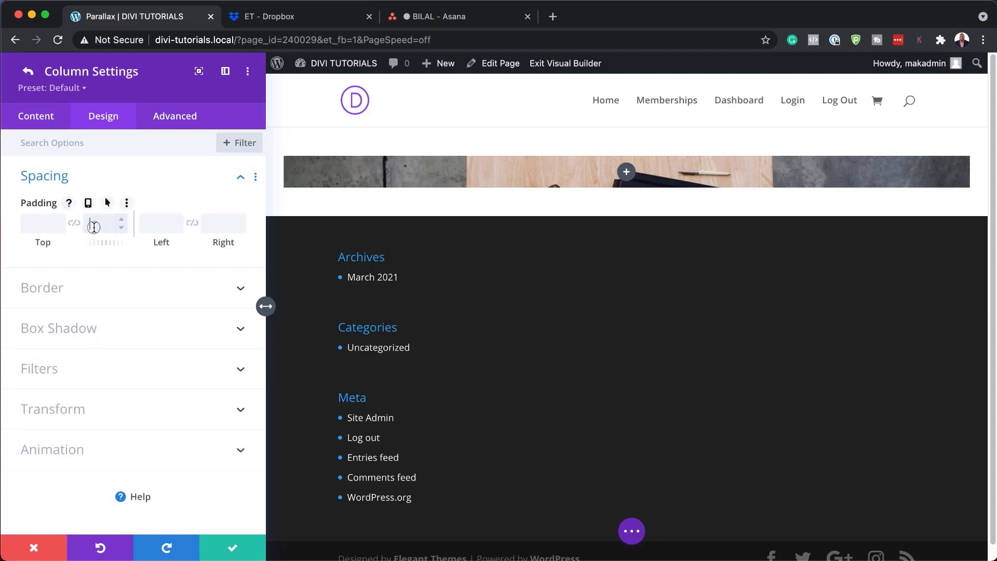
text(50vh)
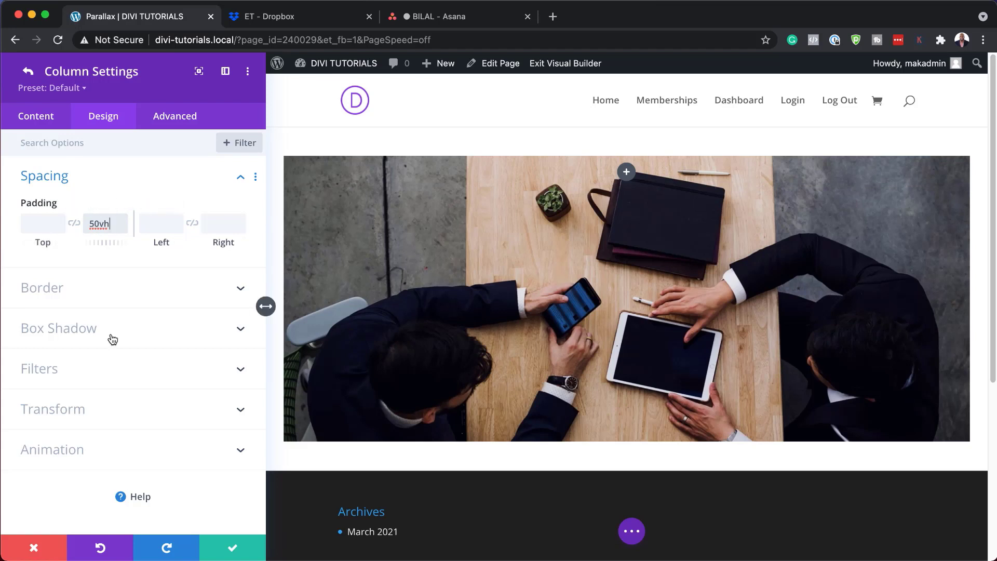
click(233, 549)
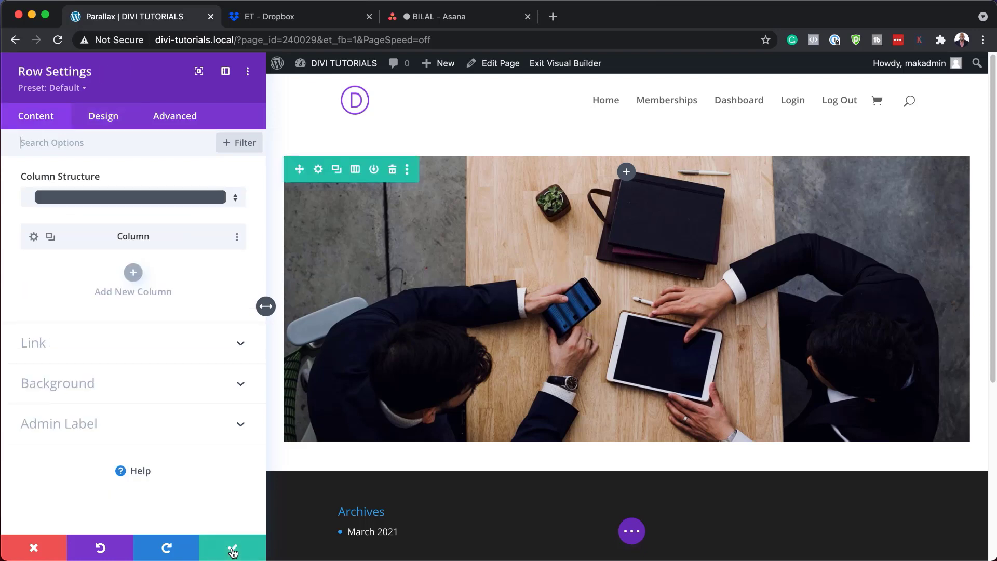
click(233, 550)
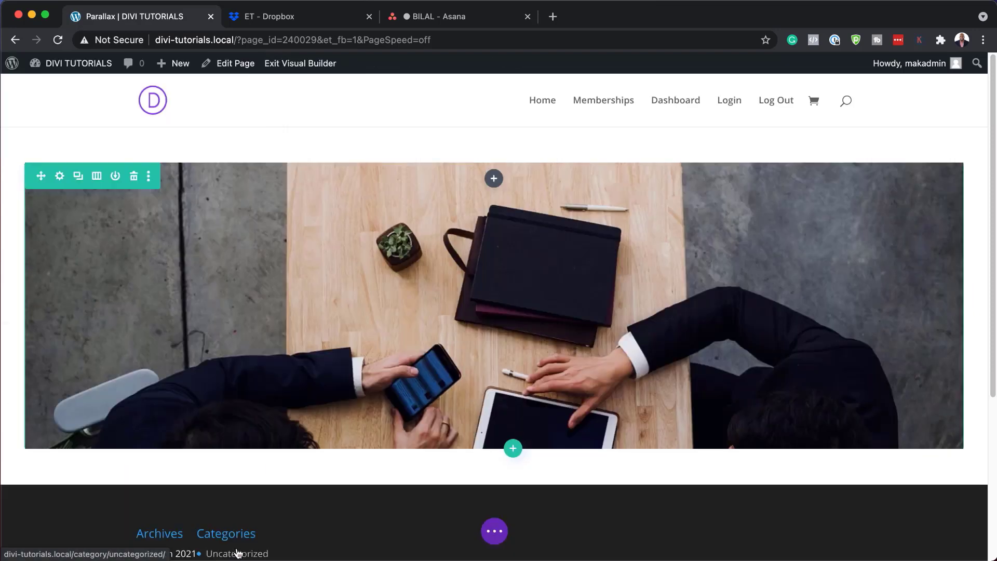
- Insert a Text module into the row's column and replace its placeholder body with "About Us"
click(493, 178)
text(text)
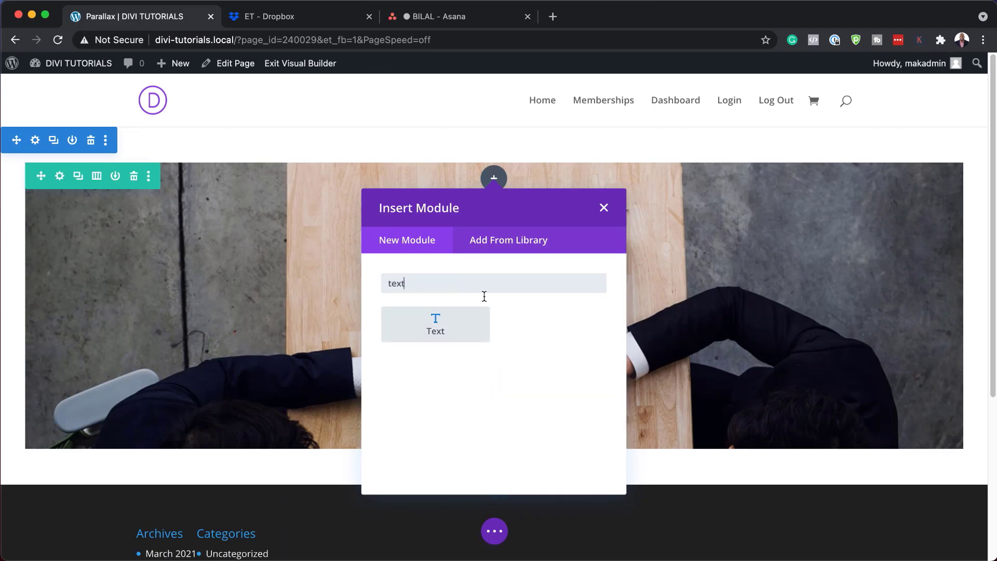
click(456, 327)
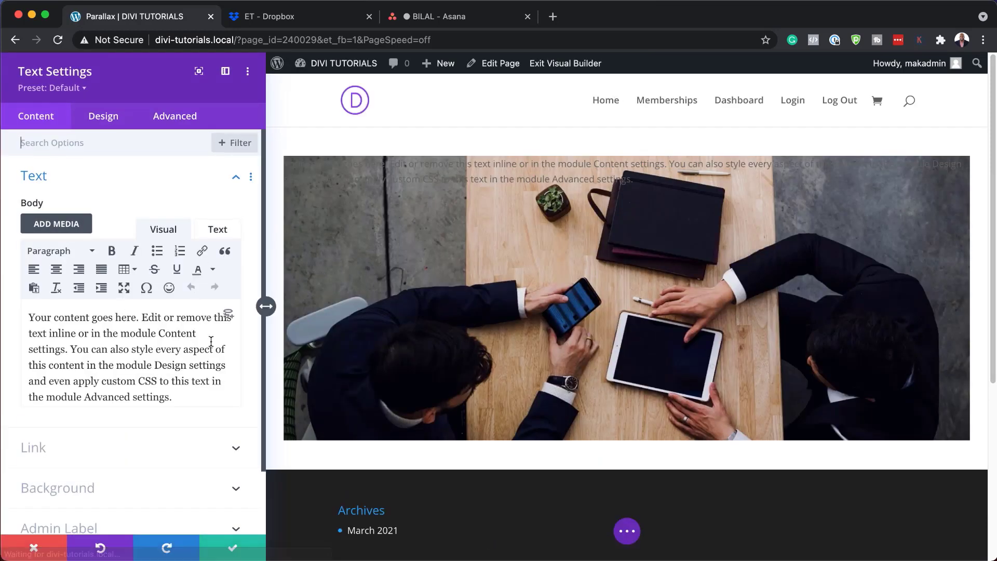
drag(177, 398, 24, 301)
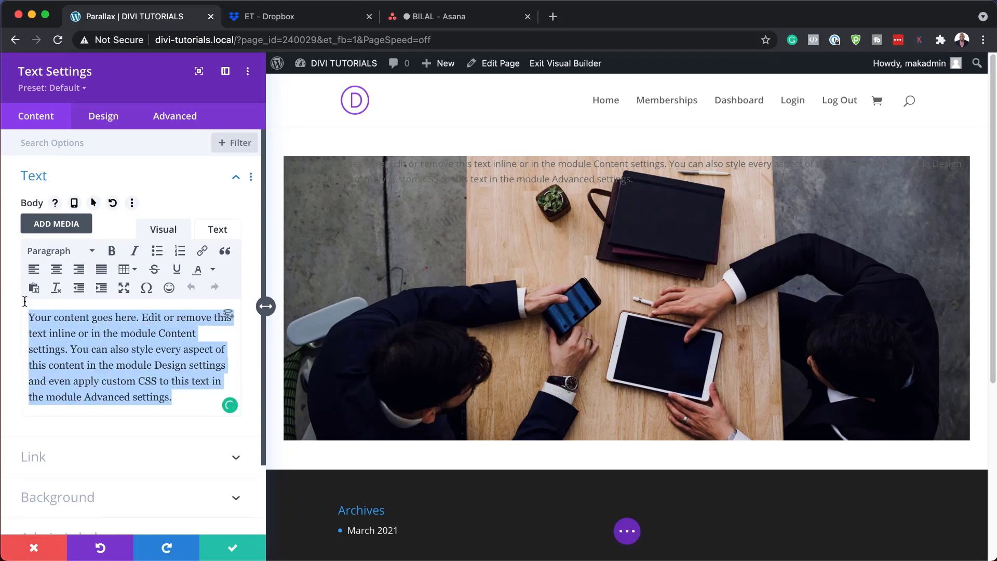
text(About Us)
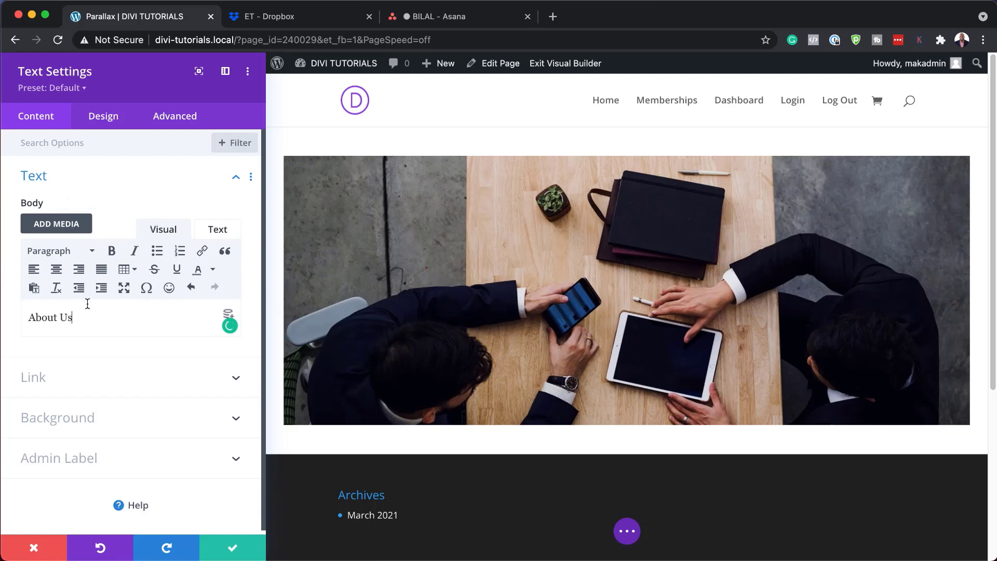
- Format the "About Us" text as Heading 2
drag(79, 317, 3, 312)
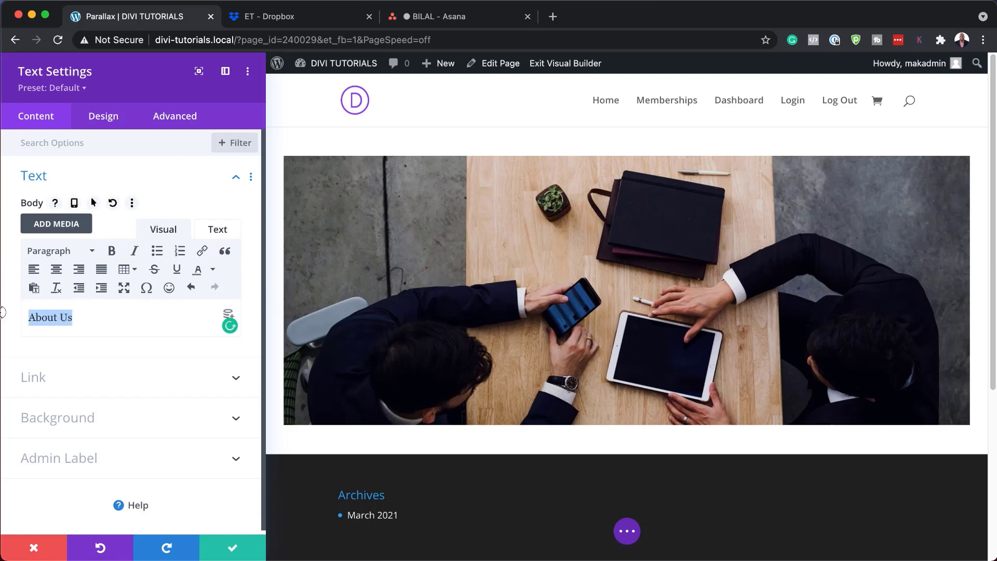
click(75, 251)
click(99, 331)
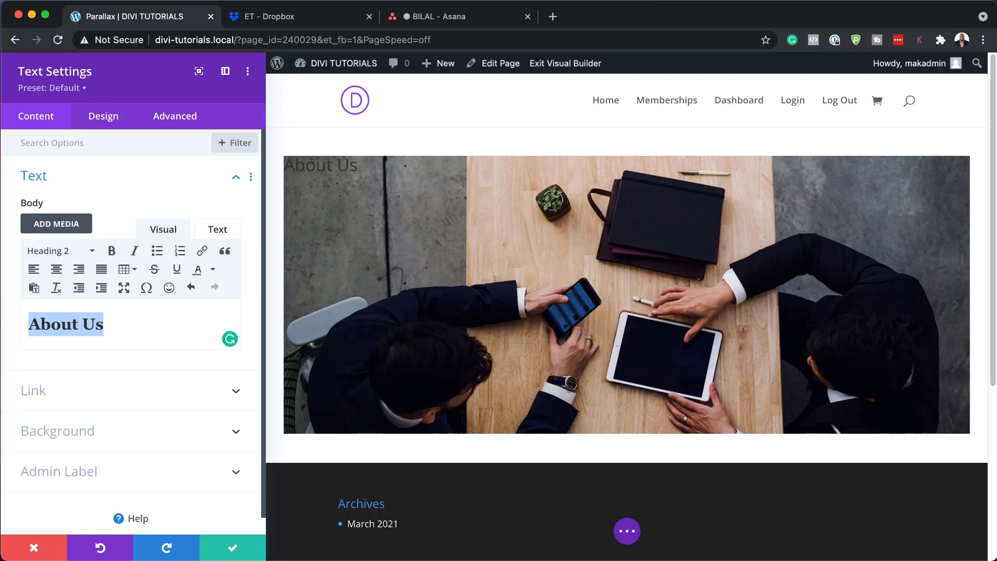
- Style the module's Heading 2 text with the Montserrat font, Bold weight and uppercase style
click(106, 125)
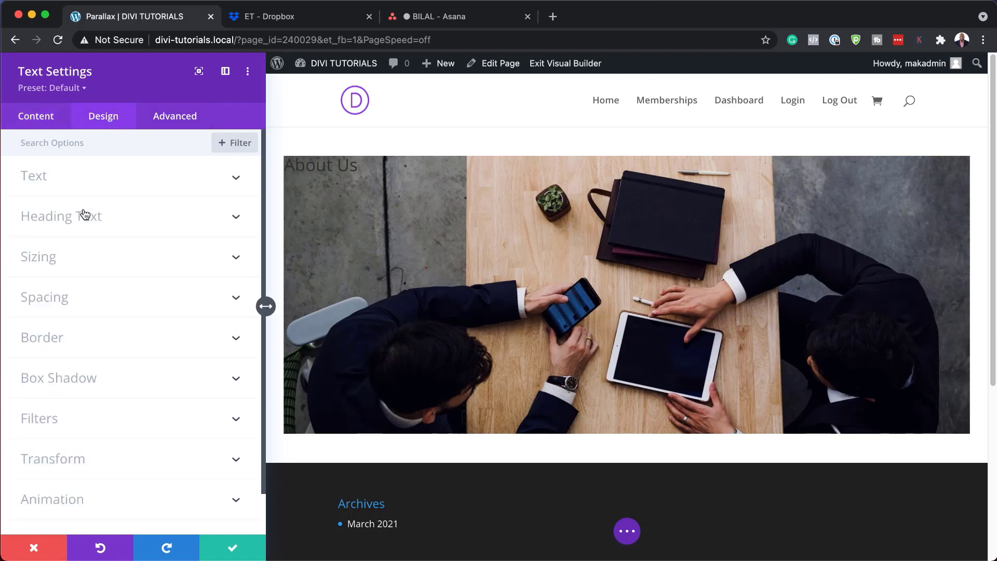
click(85, 215)
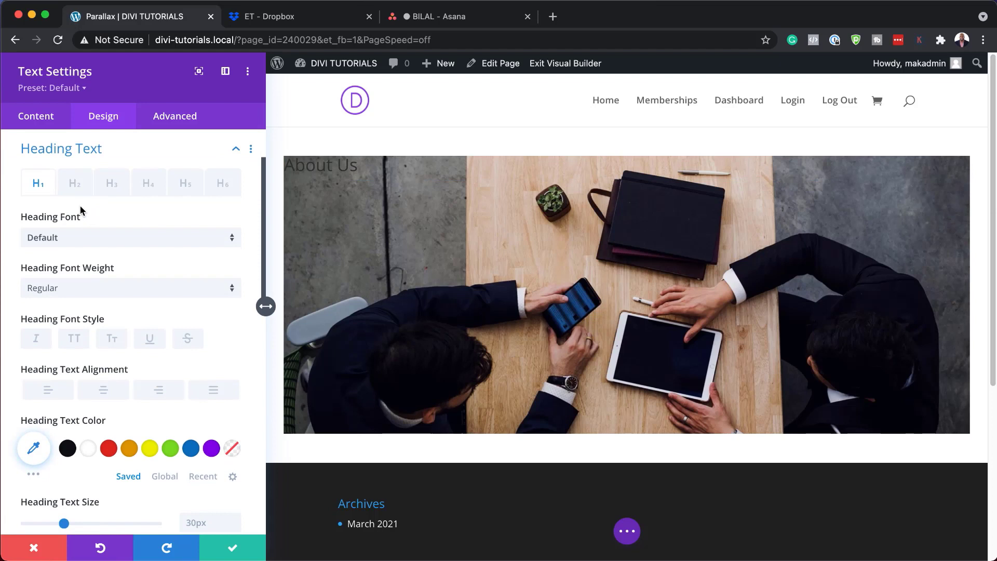
click(75, 191)
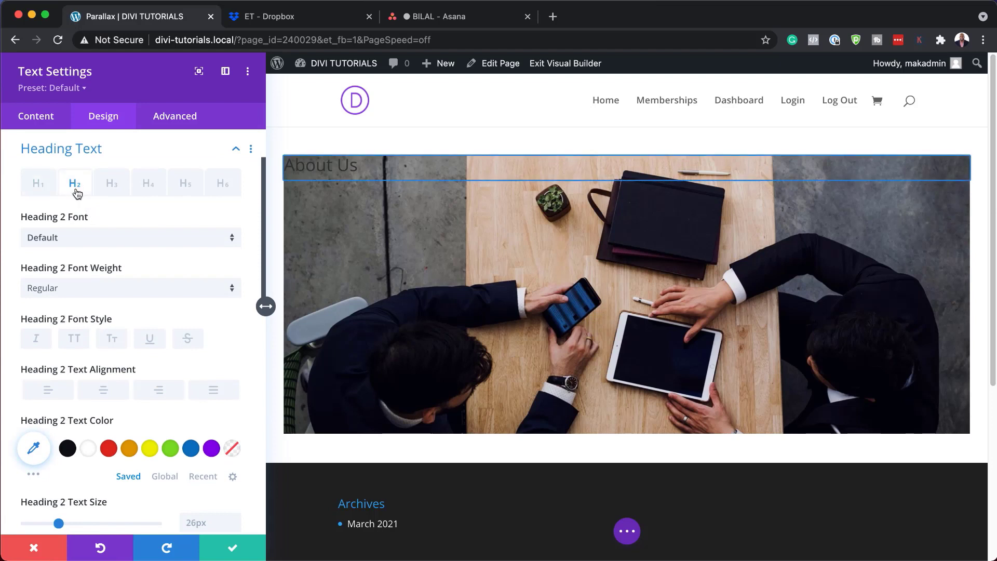
click(73, 239)
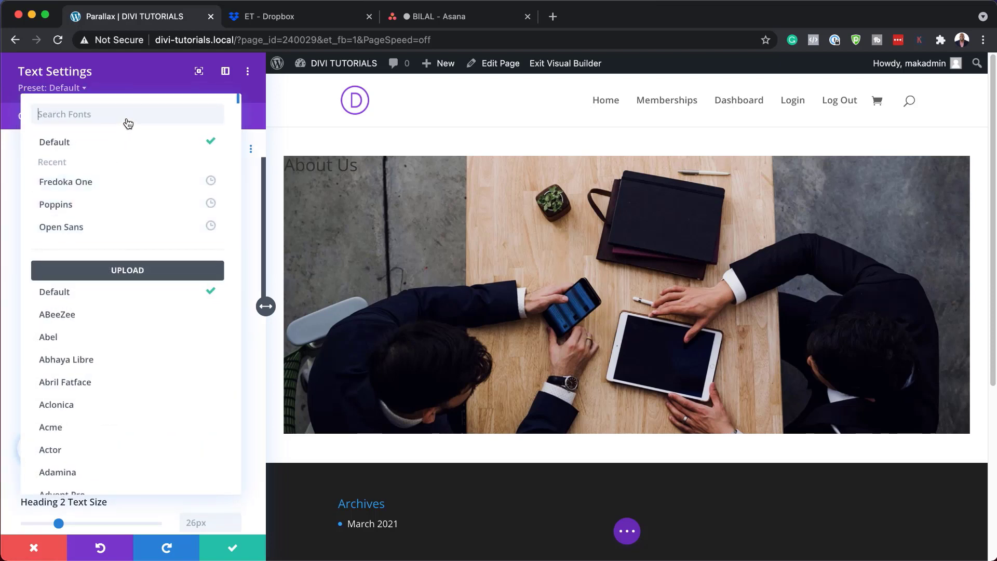
text(mont)
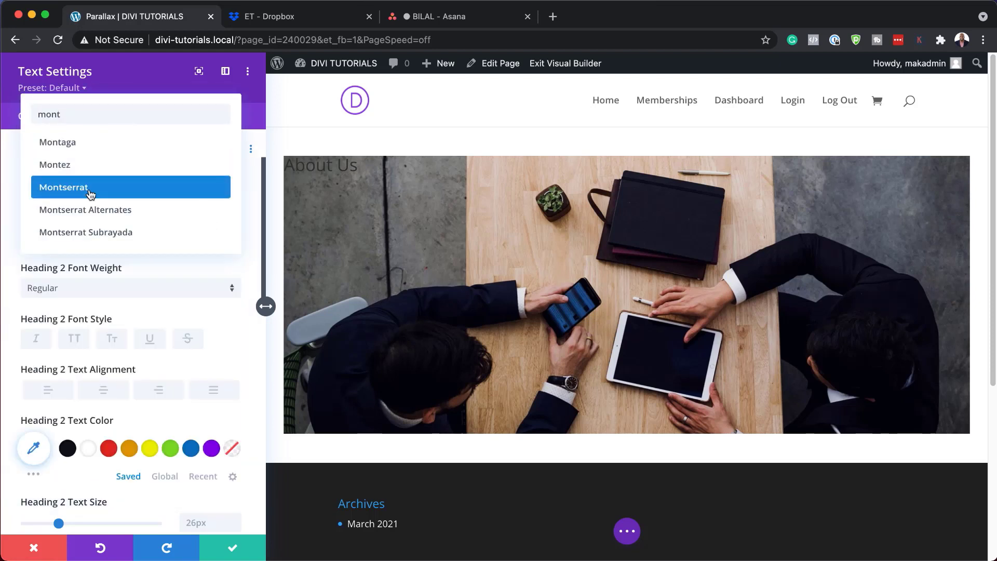
click(90, 192)
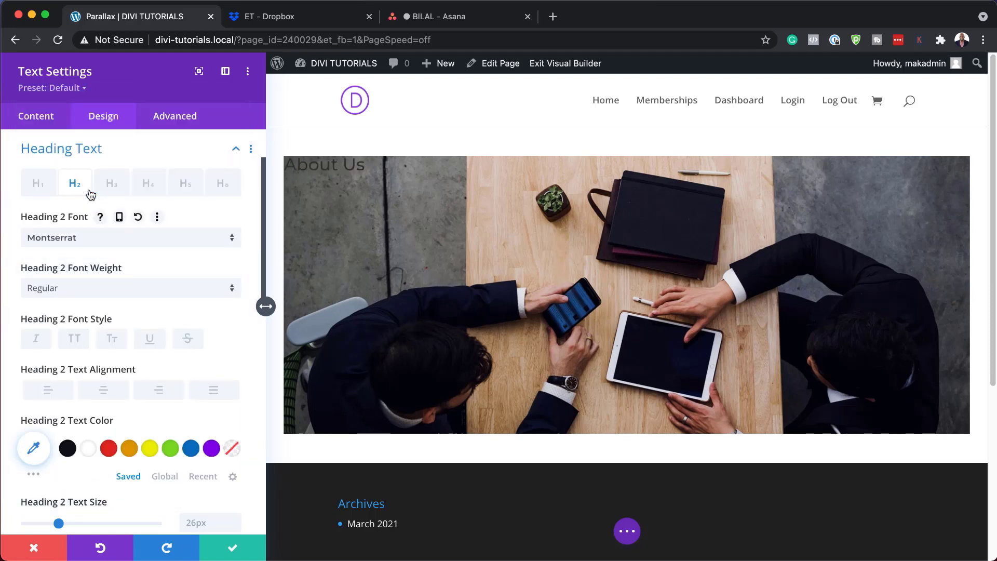
click(80, 294)
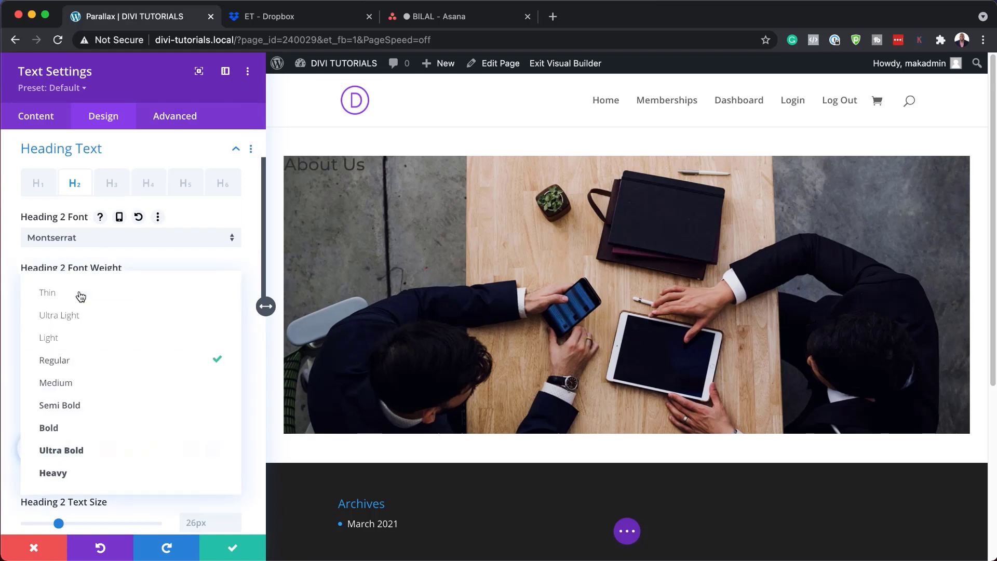
click(74, 426)
click(75, 341)
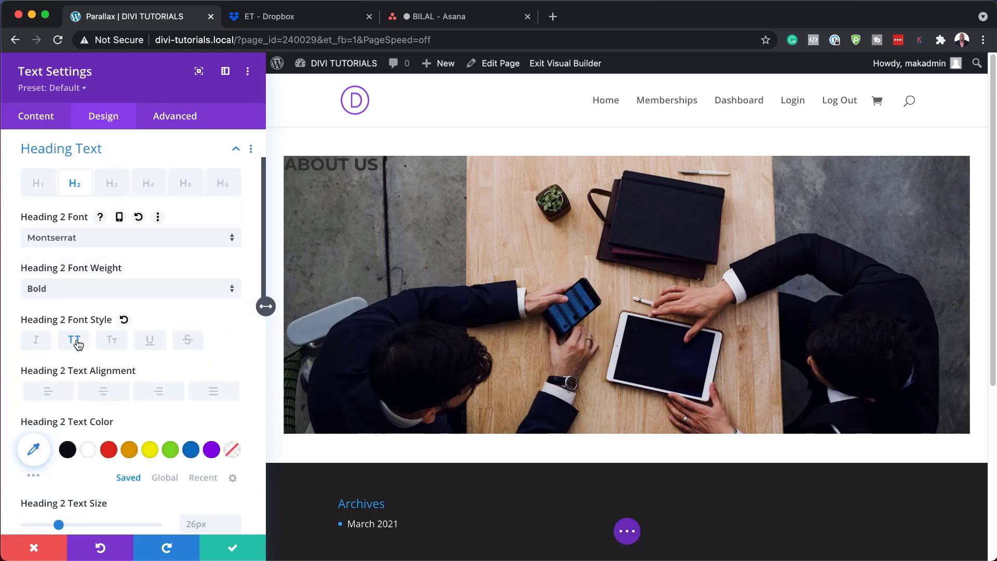
- Set the Heading 2 text color to white (#ffffff) and its text size to 9vw
scroll(83, 353, down, 2)
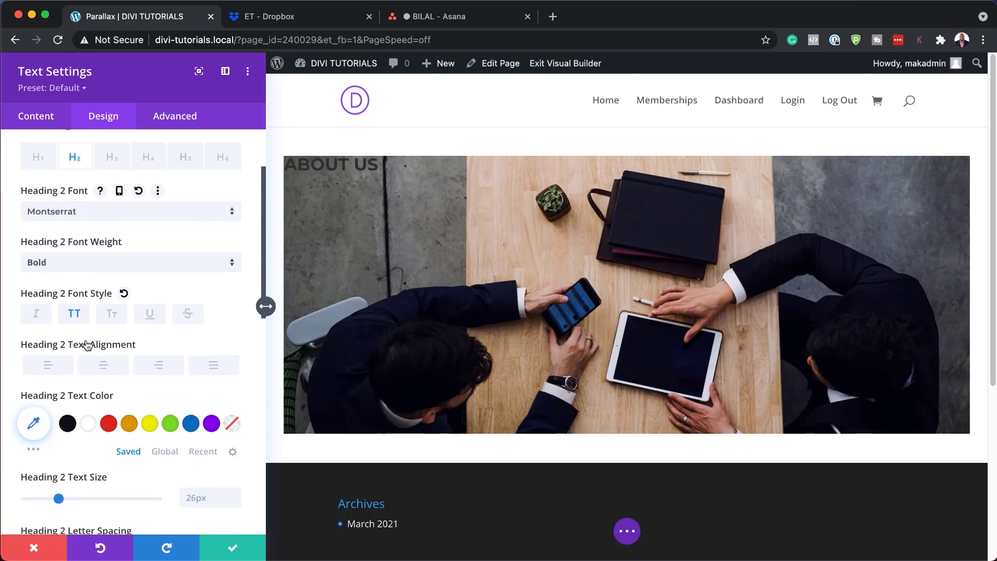
click(96, 425)
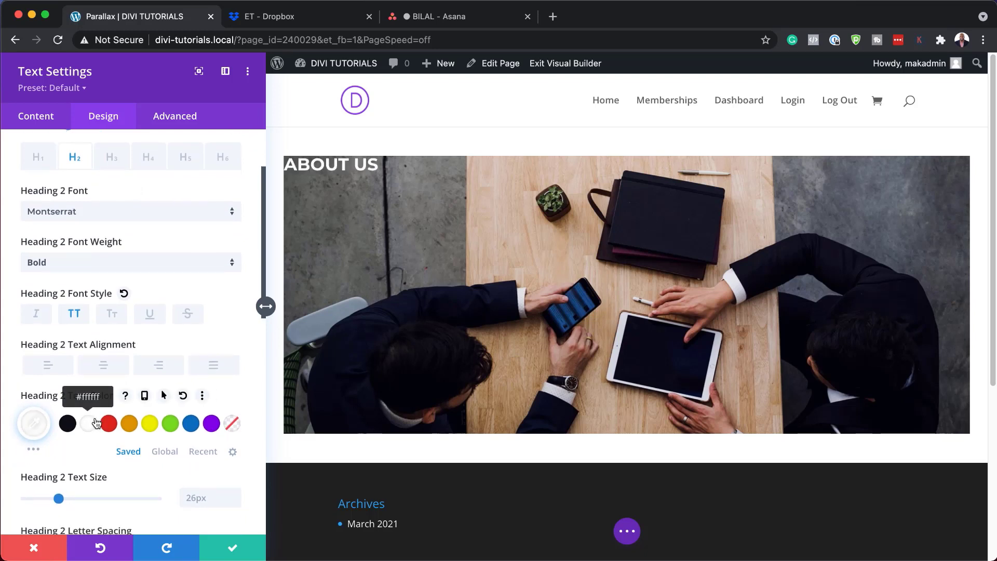
scroll(173, 411, down, 3)
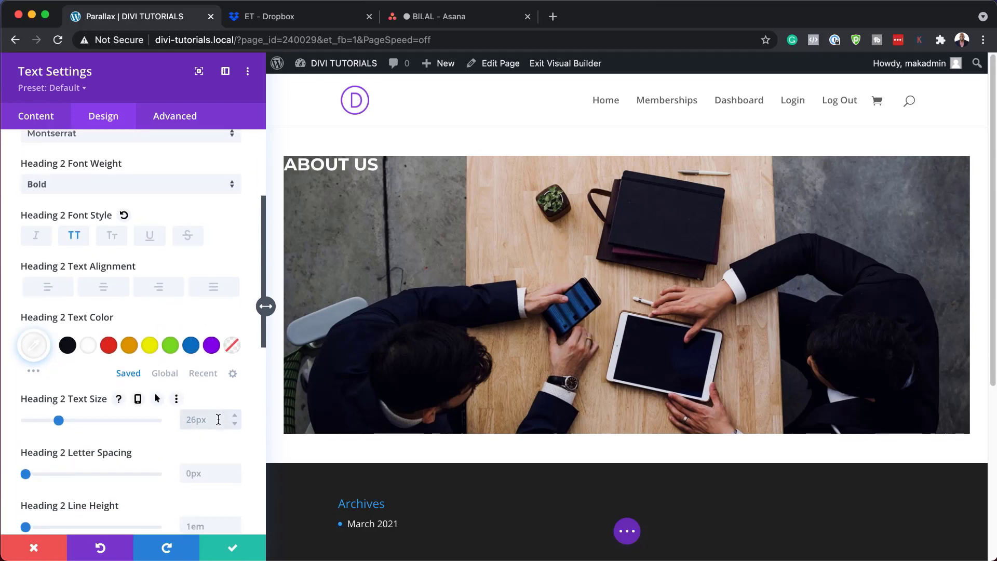
text(9vw)
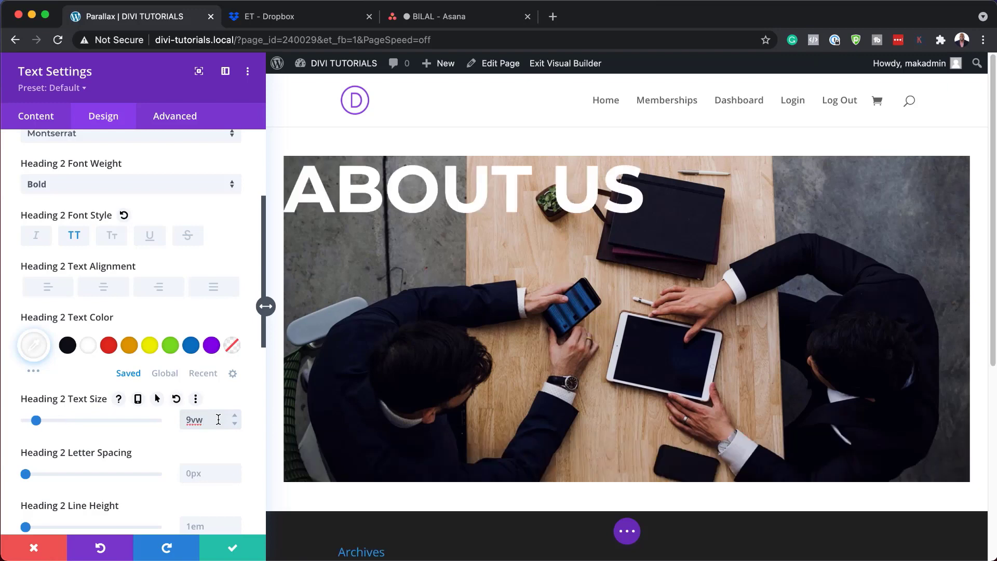
- Enable responsive values for the Heading 2 text size, with 14vw on tablet and 15vw on phone, and return to desktop
click(137, 398)
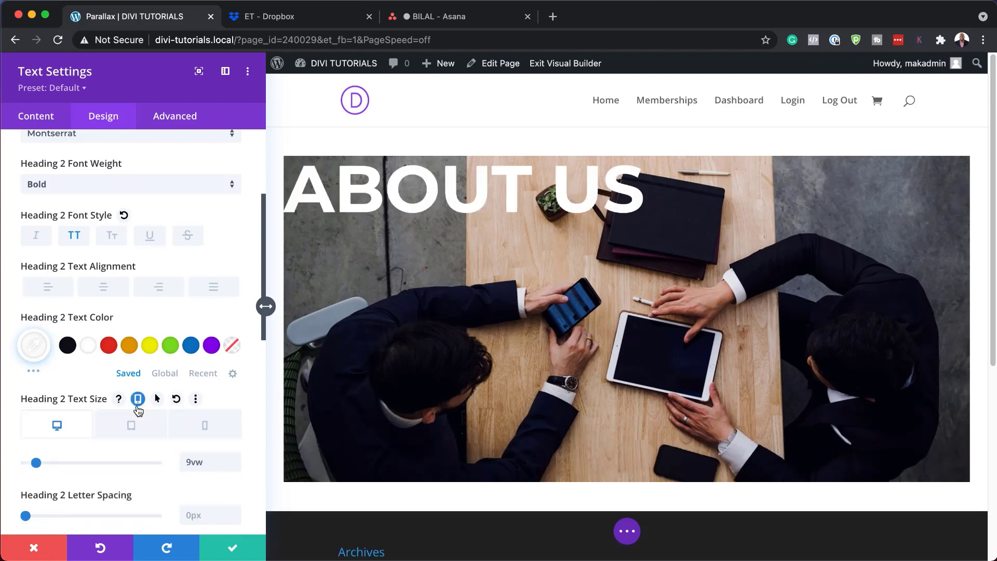
click(130, 427)
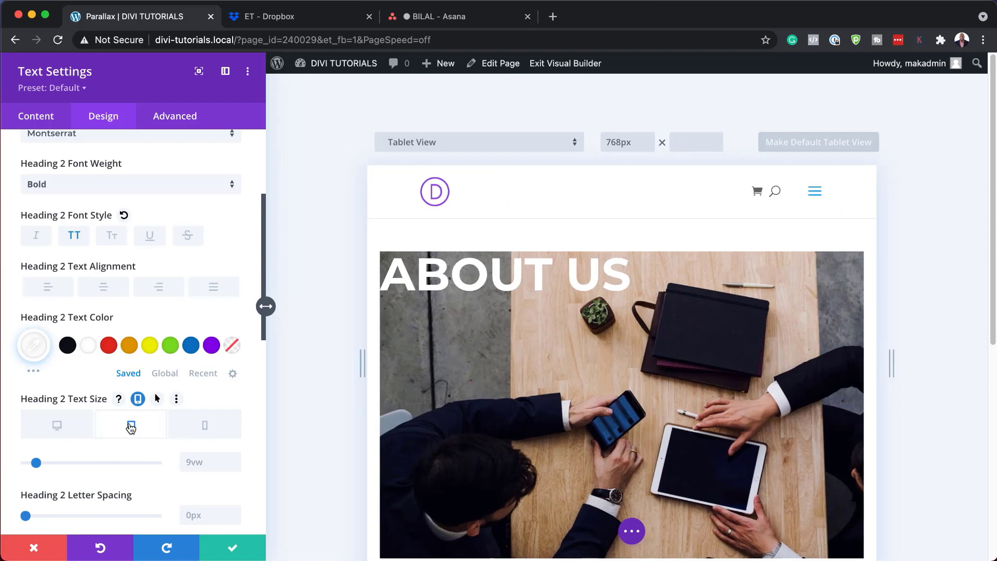
click(213, 463)
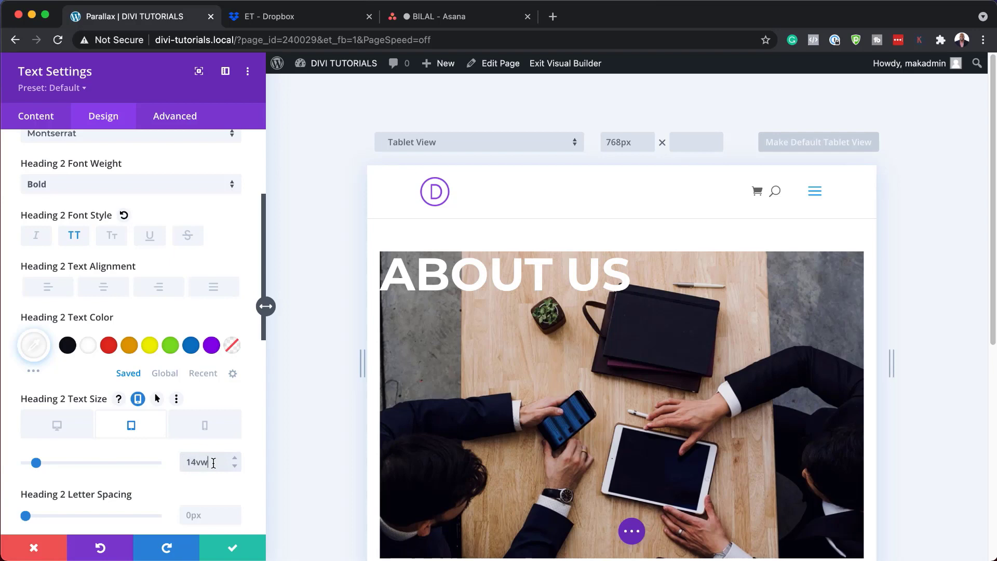
click(206, 423)
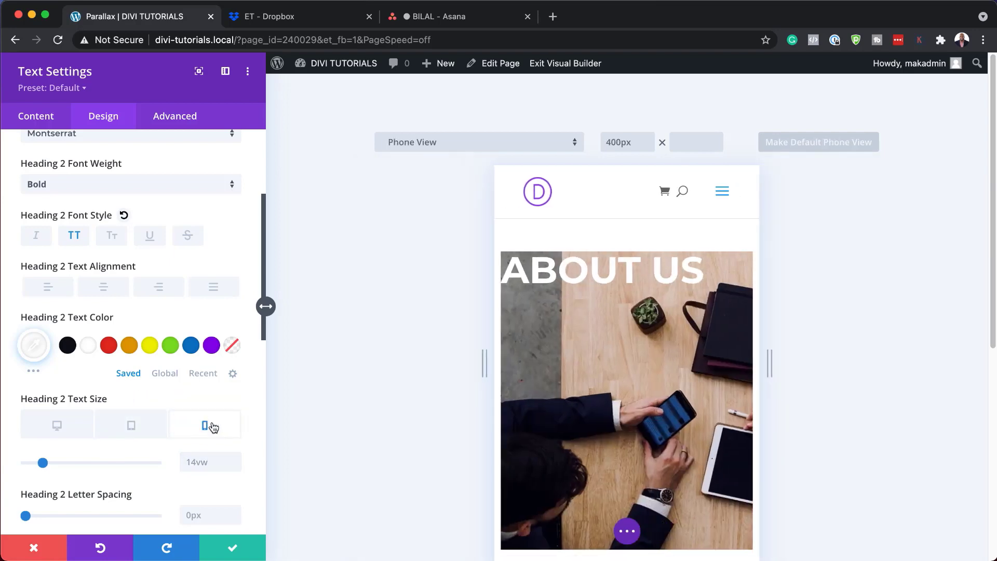
click(187, 461)
text(15vw)
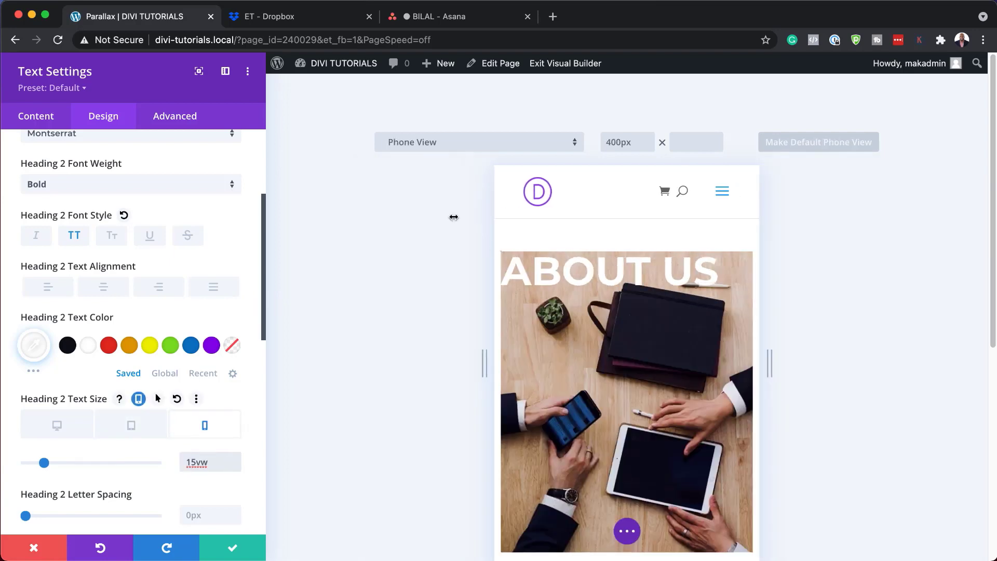
click(58, 425)
- Set the text module's filter blend mode to Overlay and save the module
scroll(220, 366, down, 6)
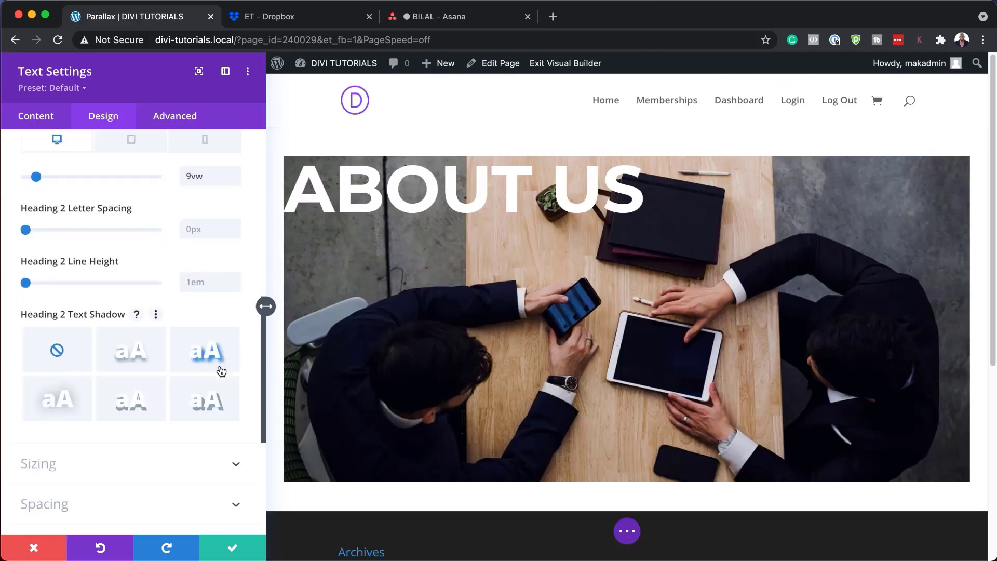
scroll(222, 370, down, 5)
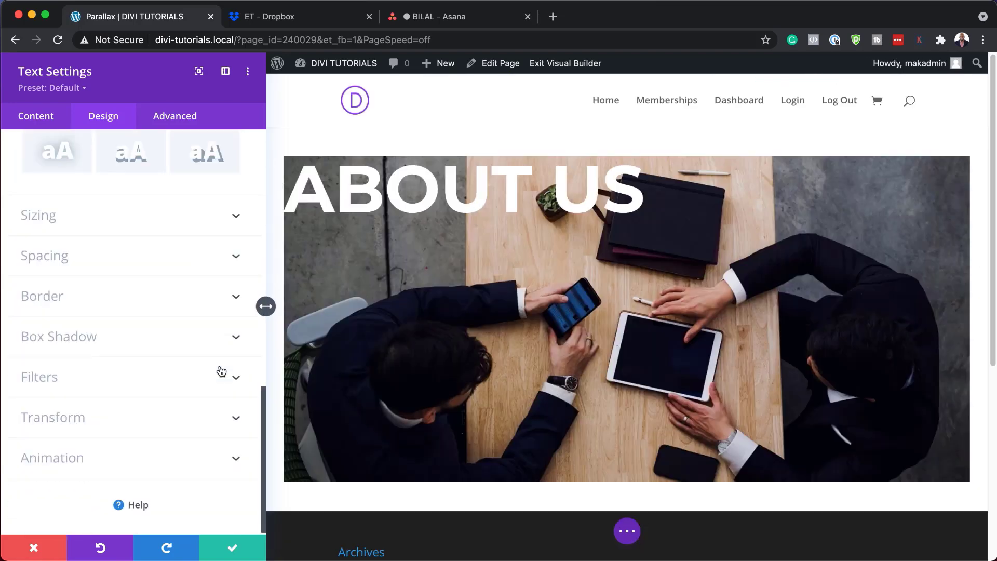
click(134, 388)
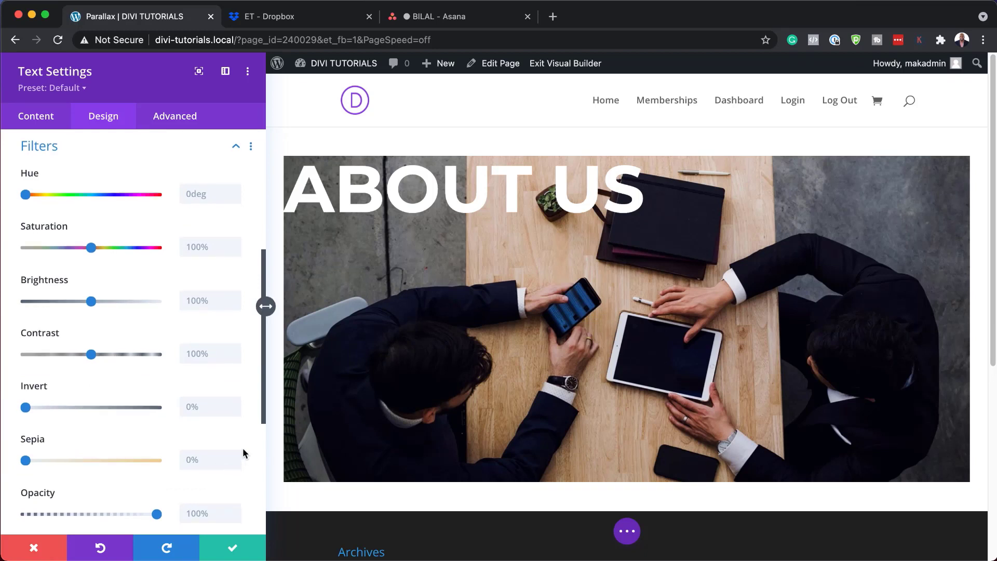
scroll(242, 447, down, 5)
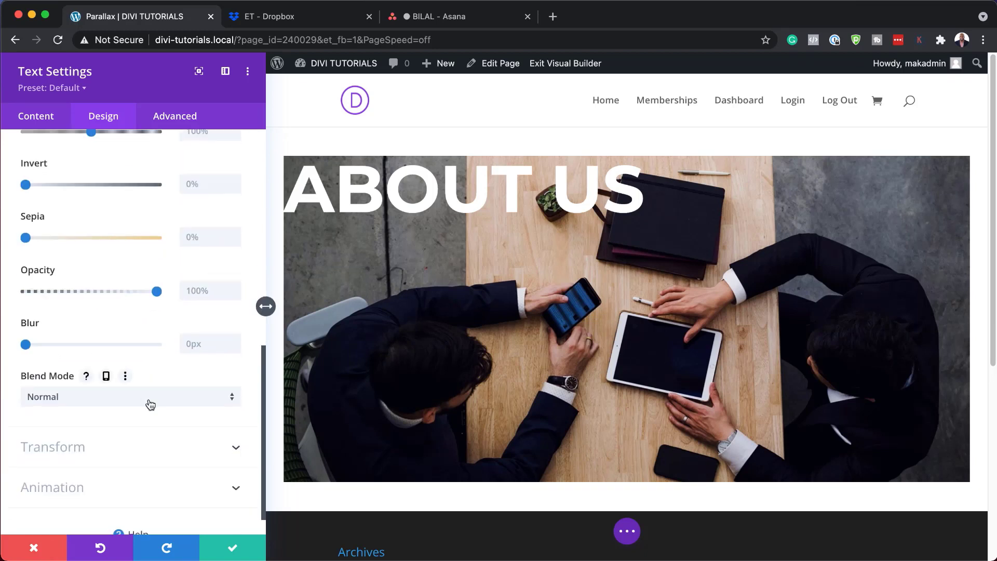
click(149, 403)
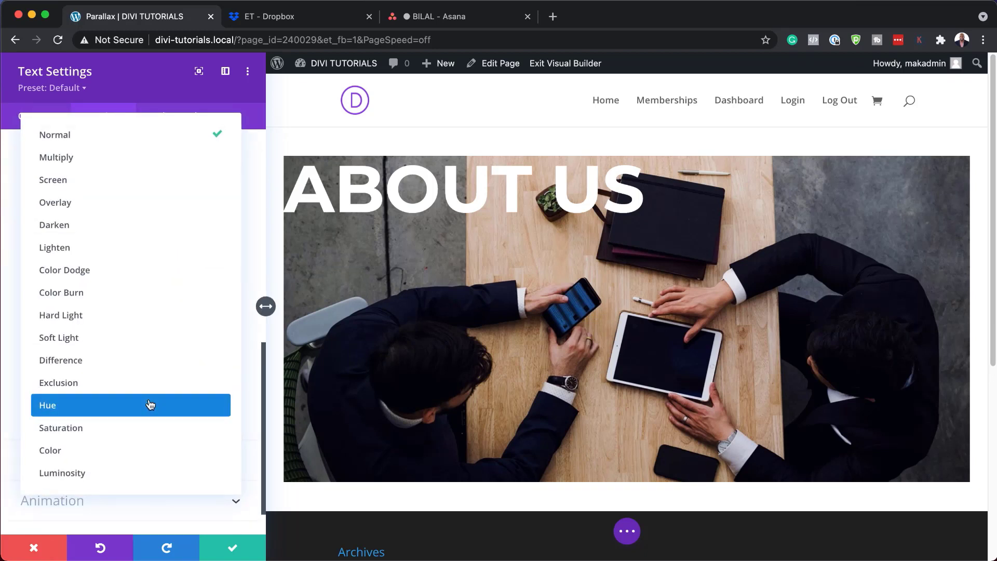
click(158, 207)
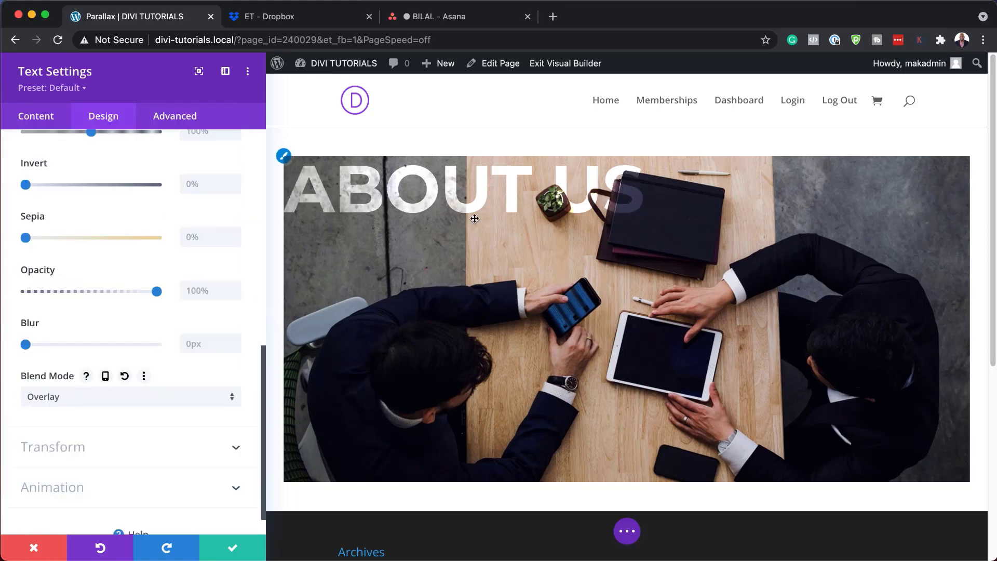
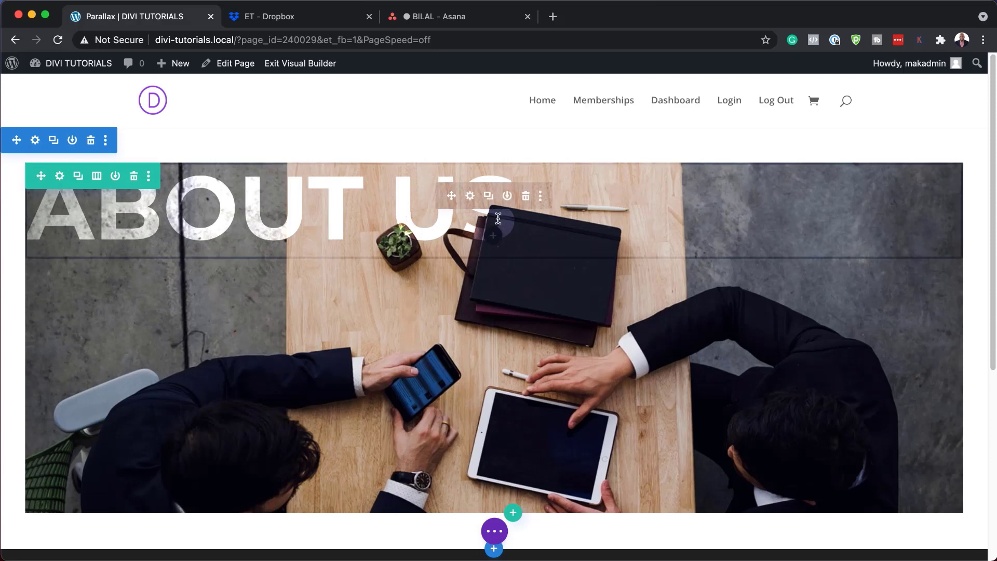
- Insert a Button module below the "About Us" heading and set its button text to "Navigate to page"
click(494, 237)
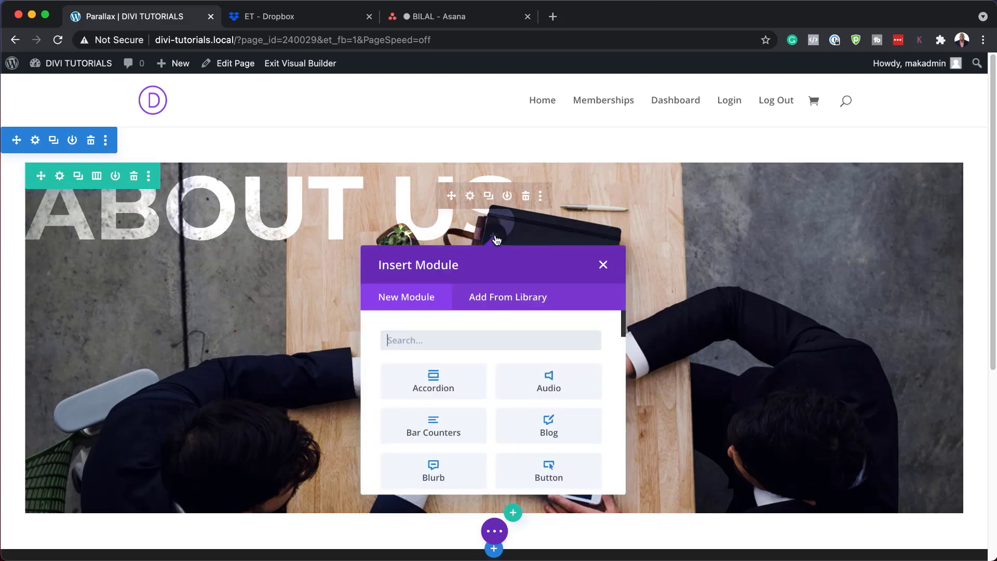
text(butt)
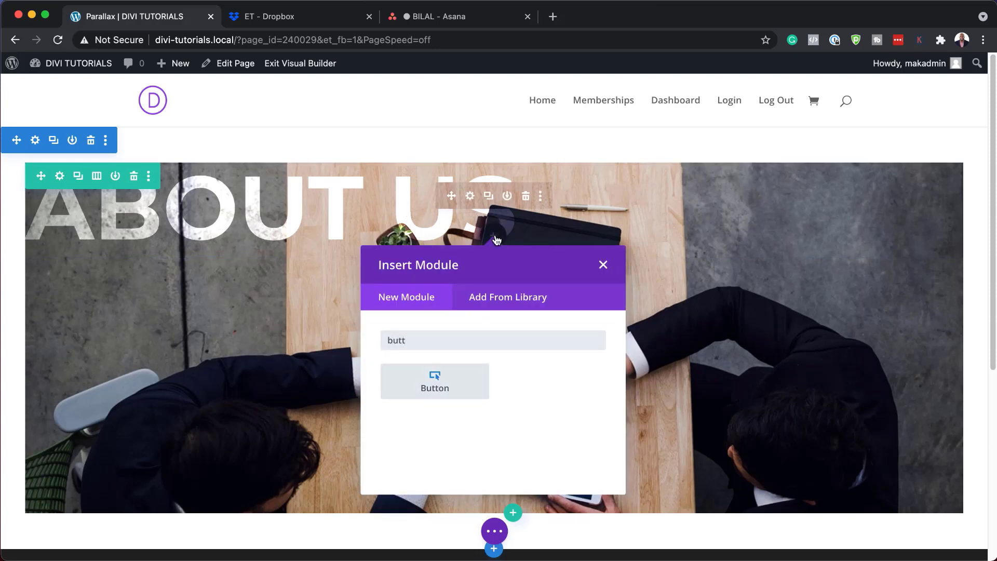
click(443, 380)
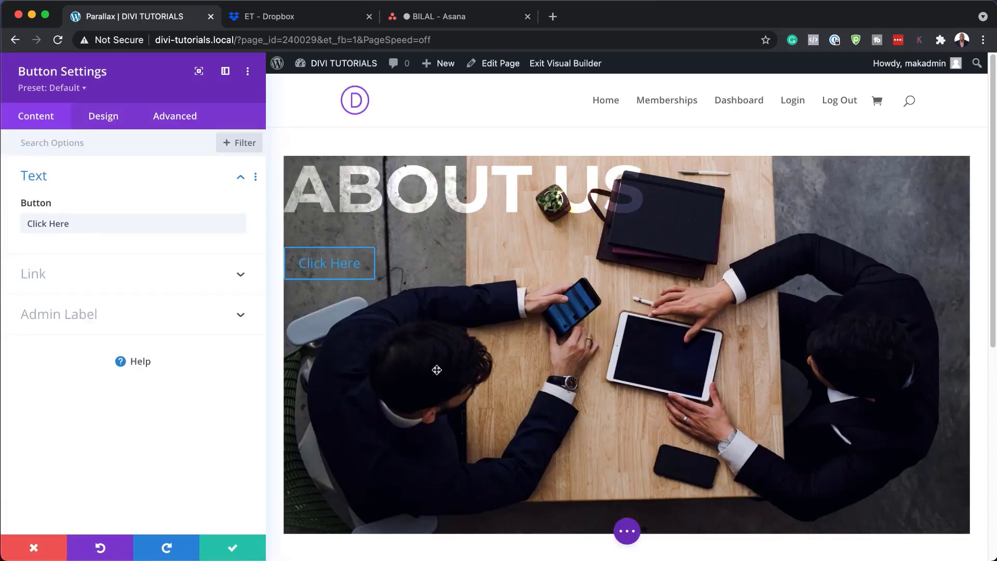
triple_click(75, 223)
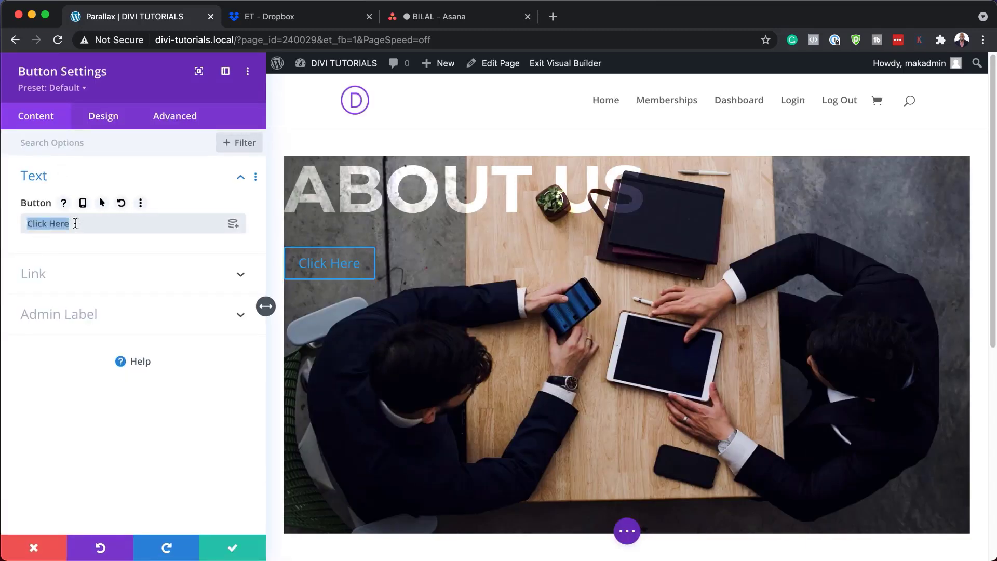
text(Navigate to page)
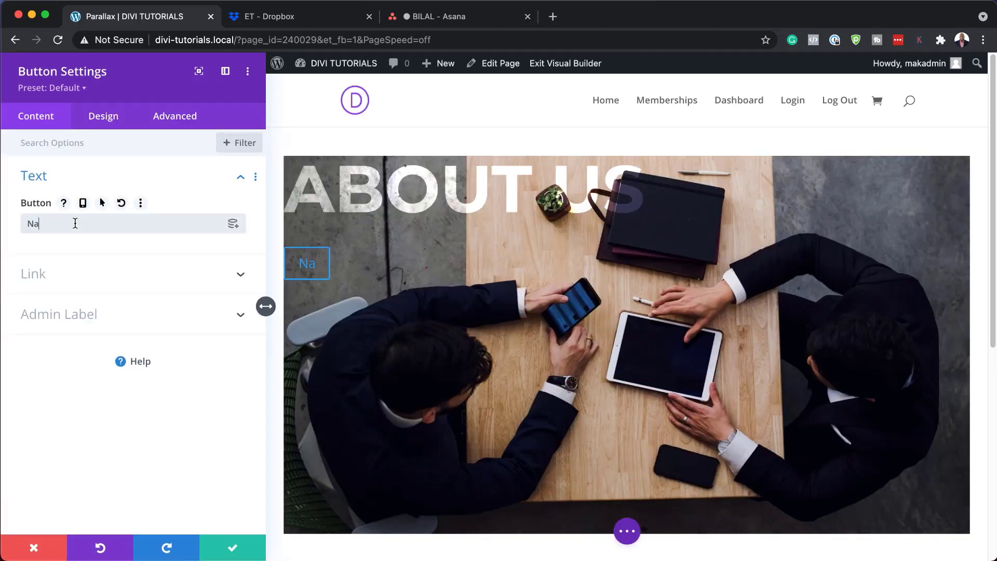
- Set the button's link URL to "#"
click(37, 272)
click(57, 274)
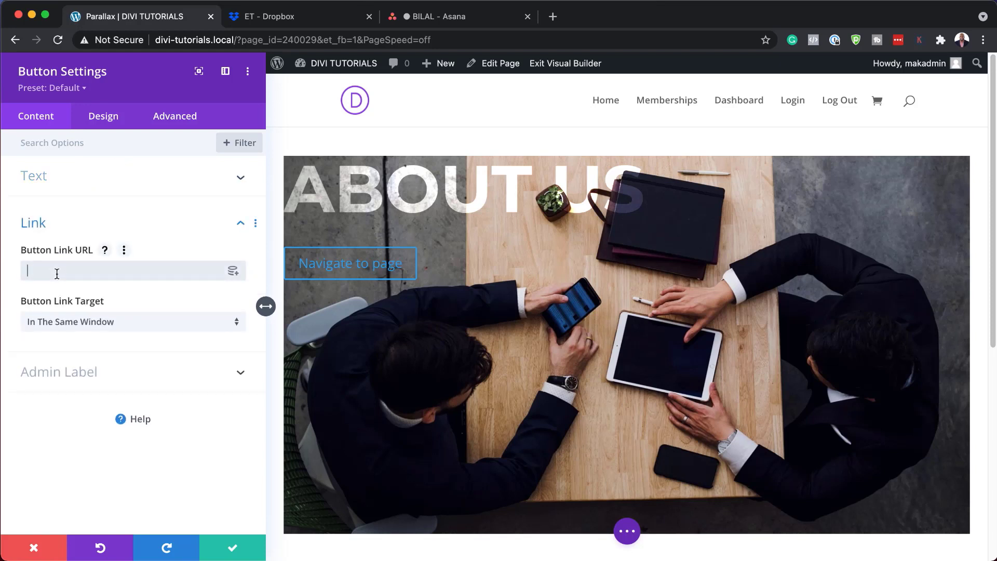
text(#)
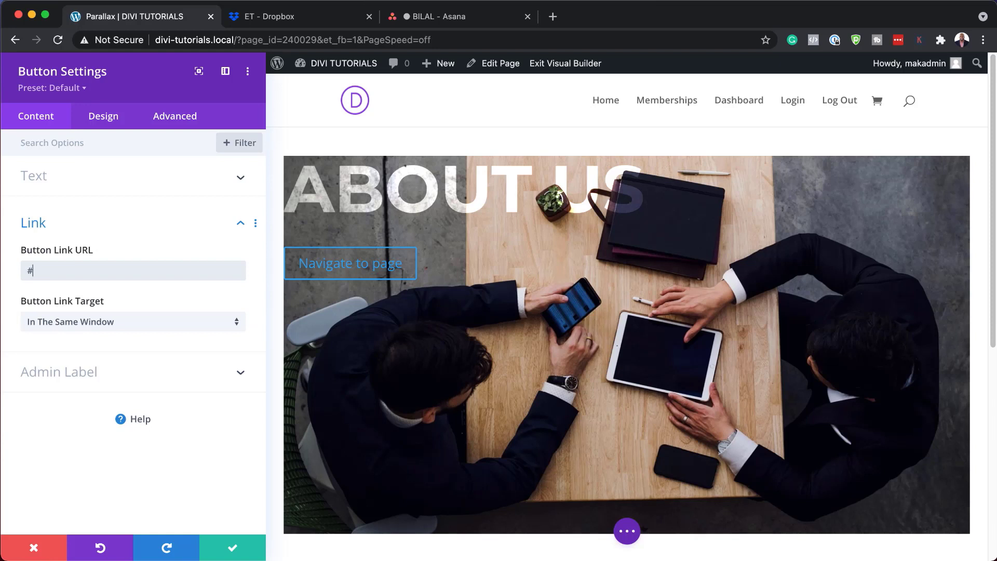
- Enable custom styles for the button and set its text color to white
click(111, 119)
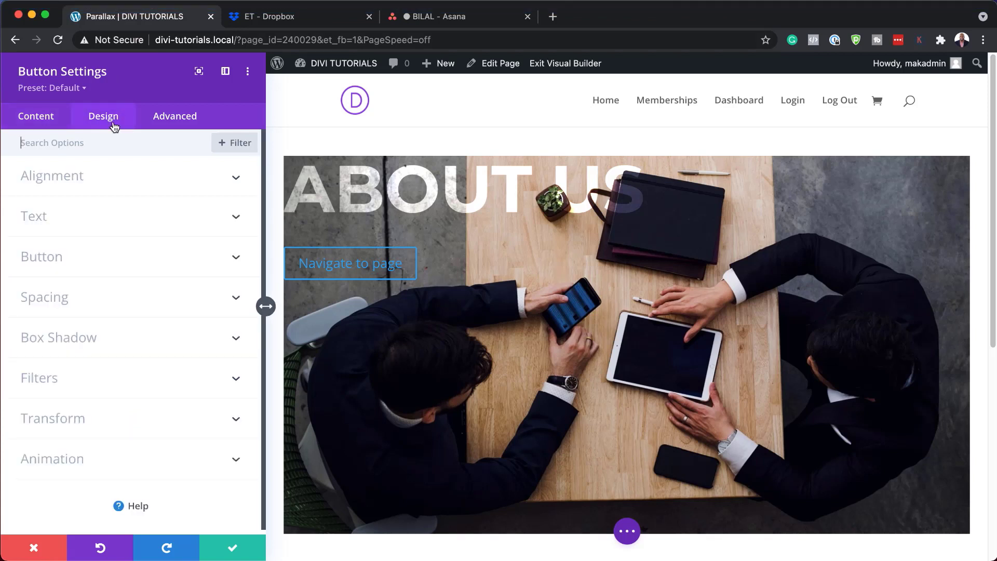
click(83, 259)
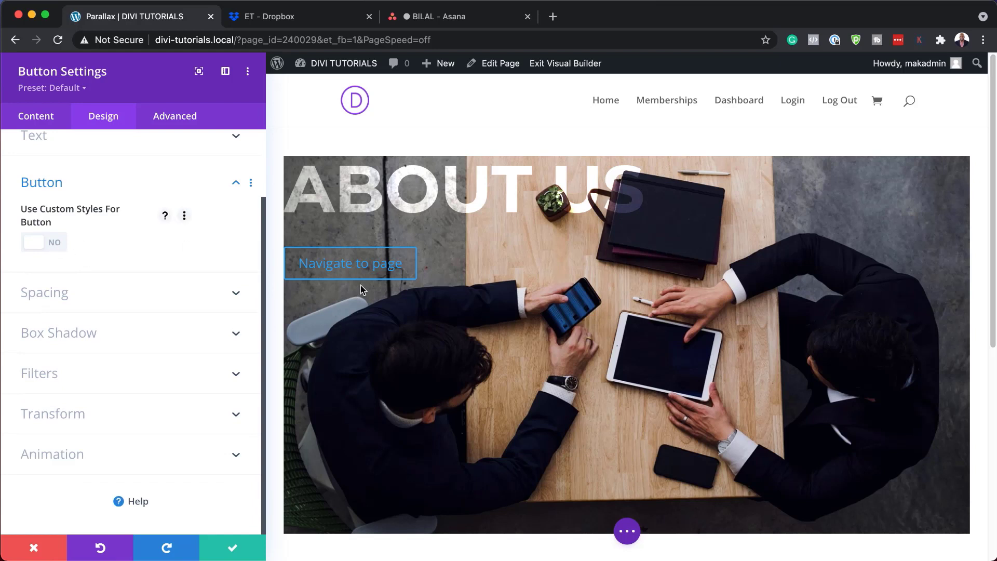
click(55, 244)
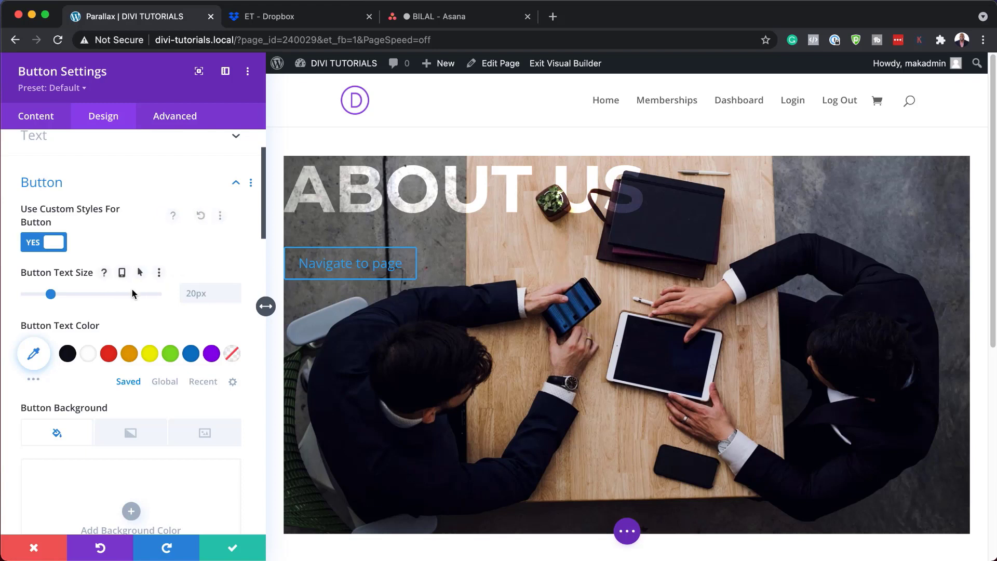
scroll(132, 294, down, 1)
scroll(132, 293, down, 1)
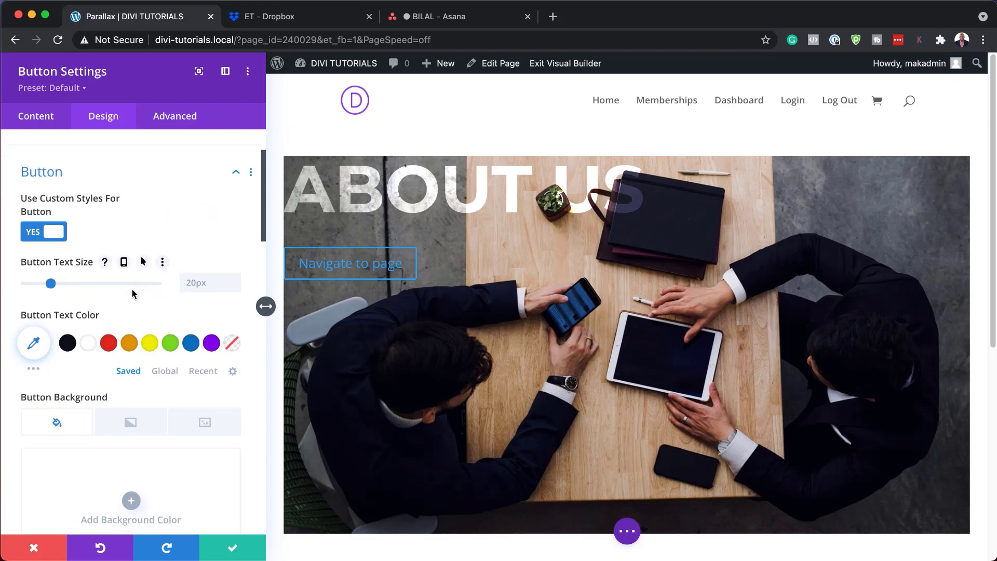
click(92, 345)
- Set the button text size to 2vw on desktop and 7vw on tablet, and return to the desktop view
scroll(148, 269, down, 5)
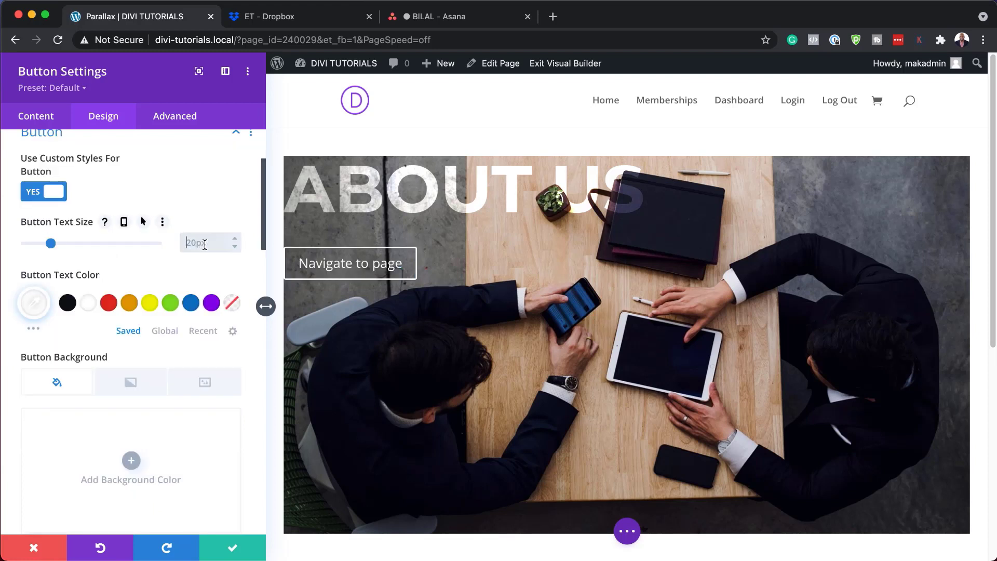
text(2vw)
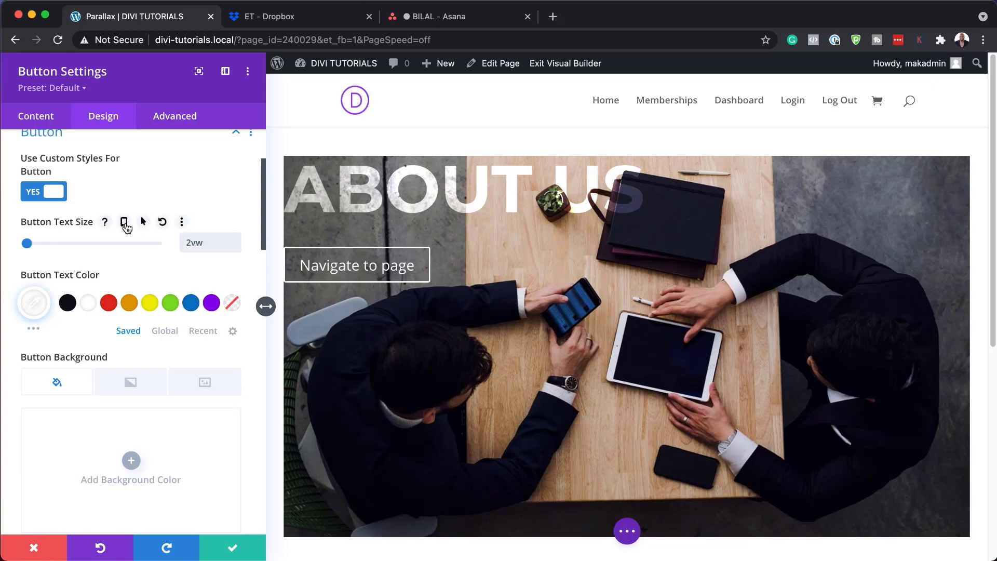
click(125, 224)
click(136, 254)
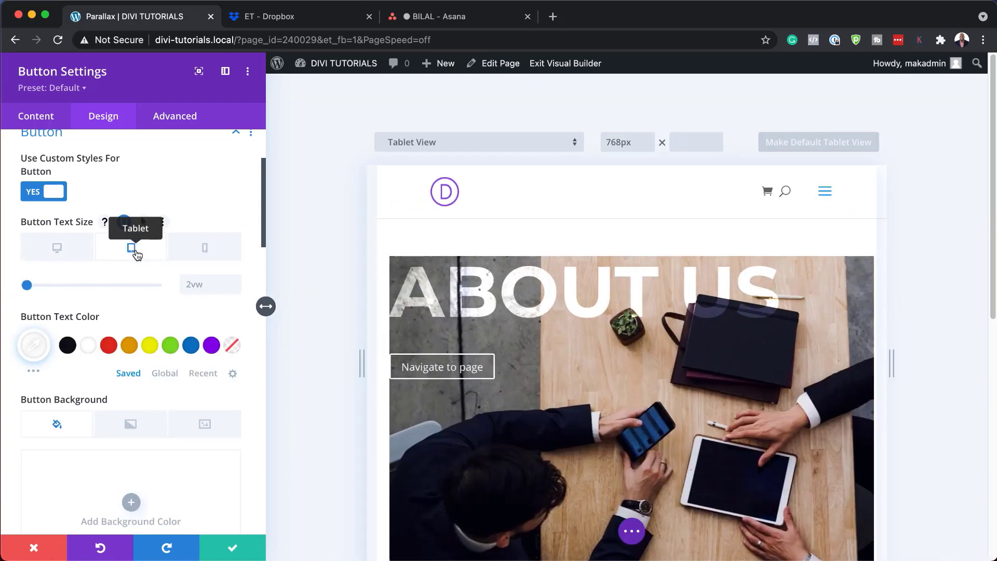
click(205, 283)
text(7vw)
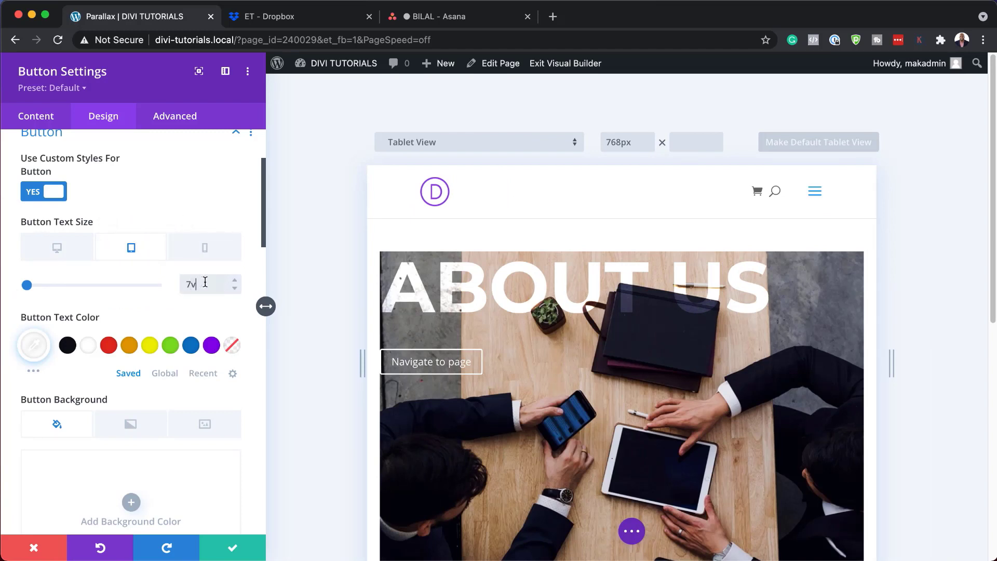
click(64, 252)
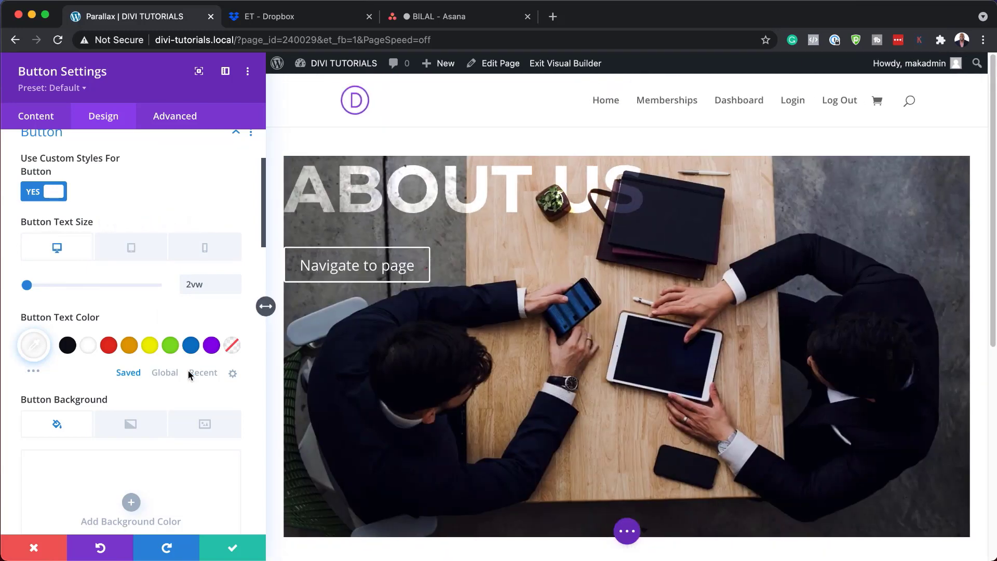
- Remove the button's border by setting its border width to 0px
scroll(208, 387, down, 2)
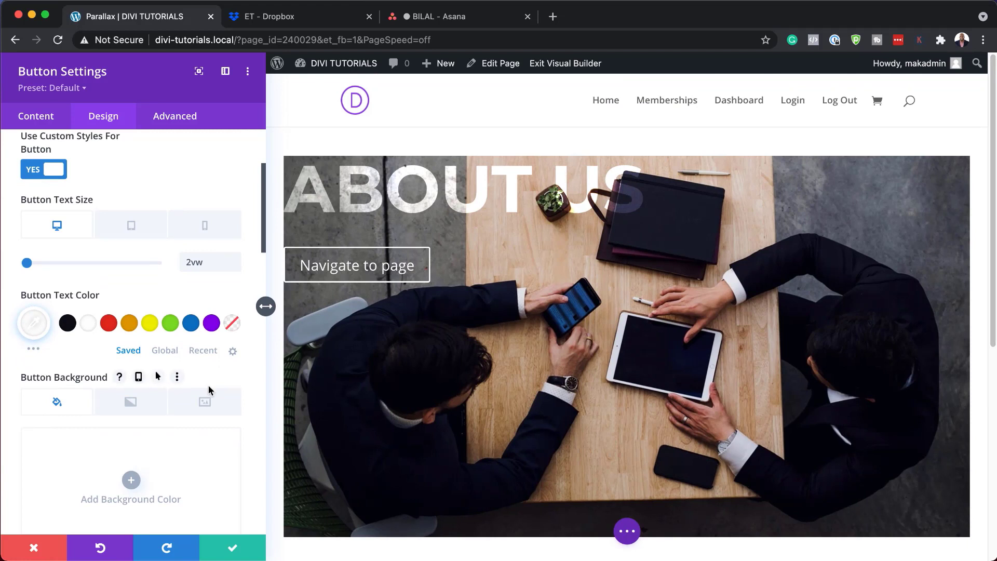
scroll(208, 385, down, 5)
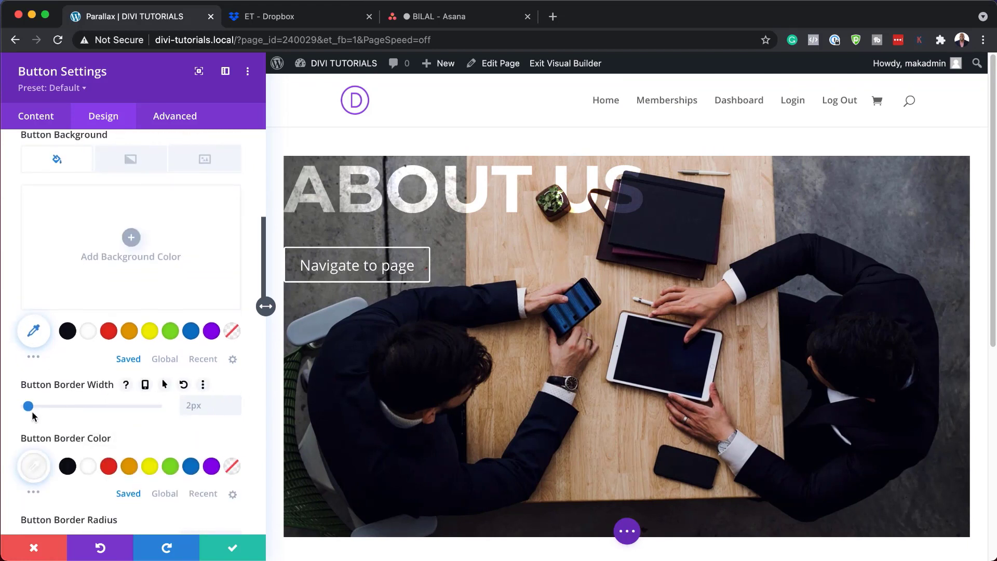
drag(28, 406, 8, 408)
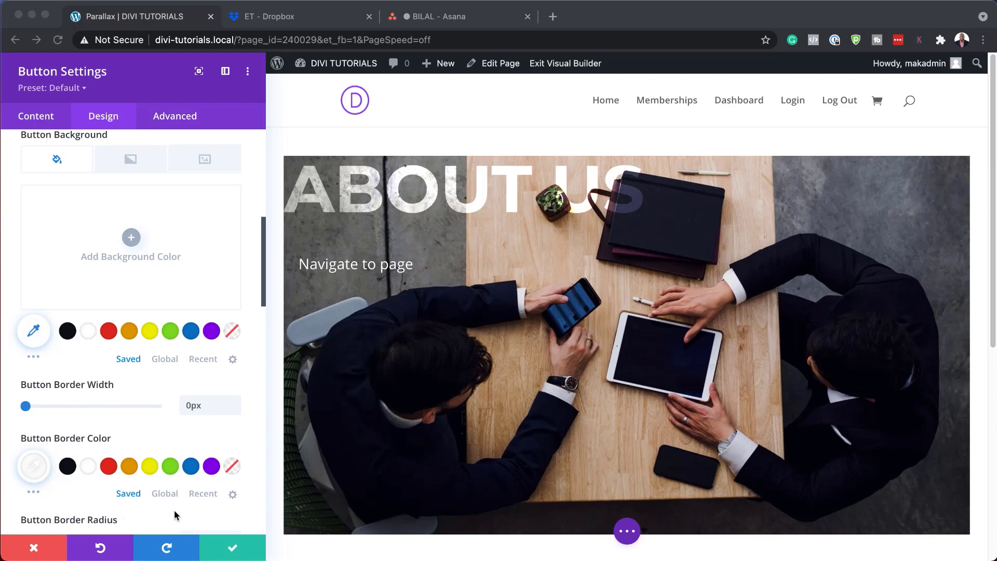
- Set the button's letter spacing to 0.06vw
scroll(174, 512, down, 5)
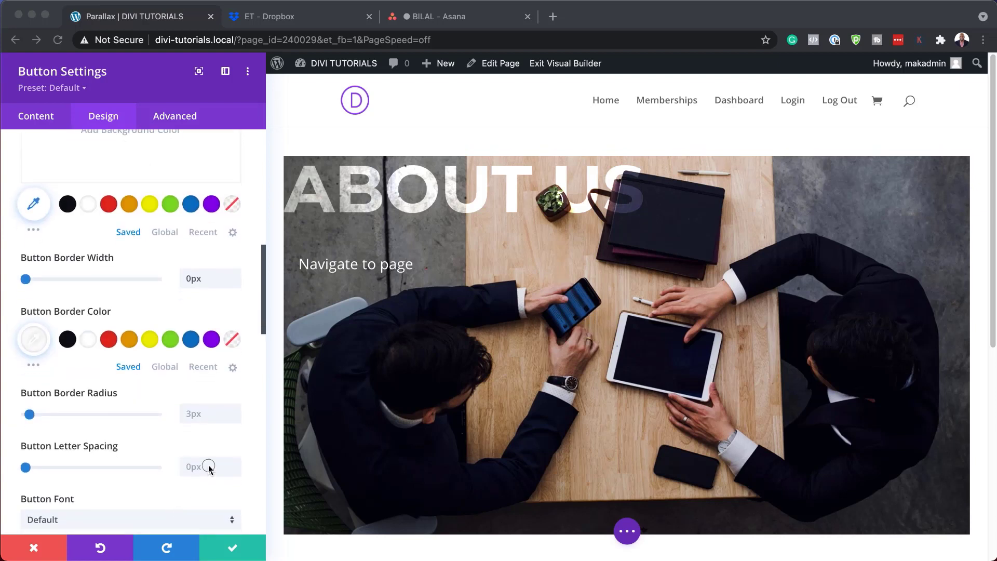
click(208, 467)
text(0.16vw)
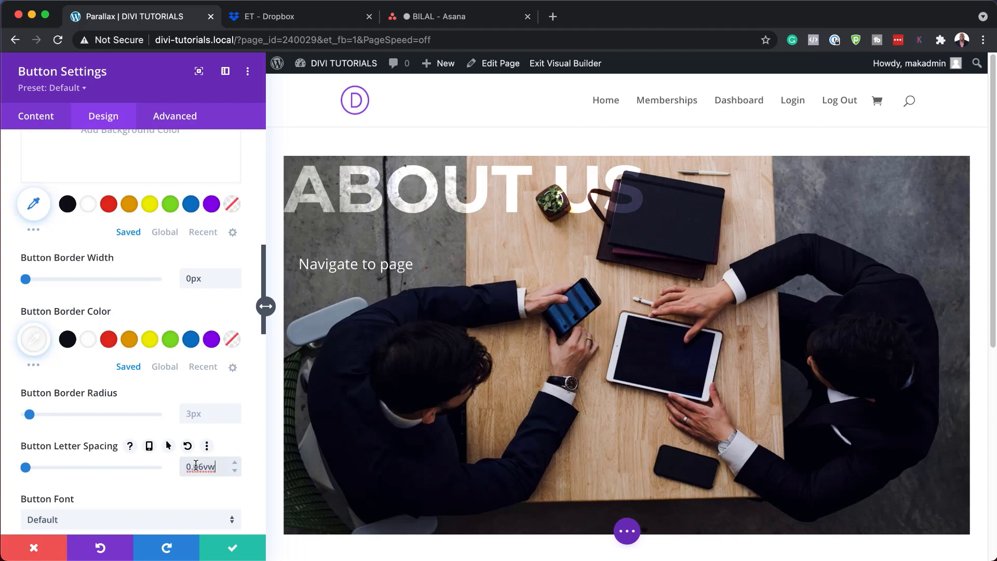
click(196, 465)
key(BackSpace)
text(0)
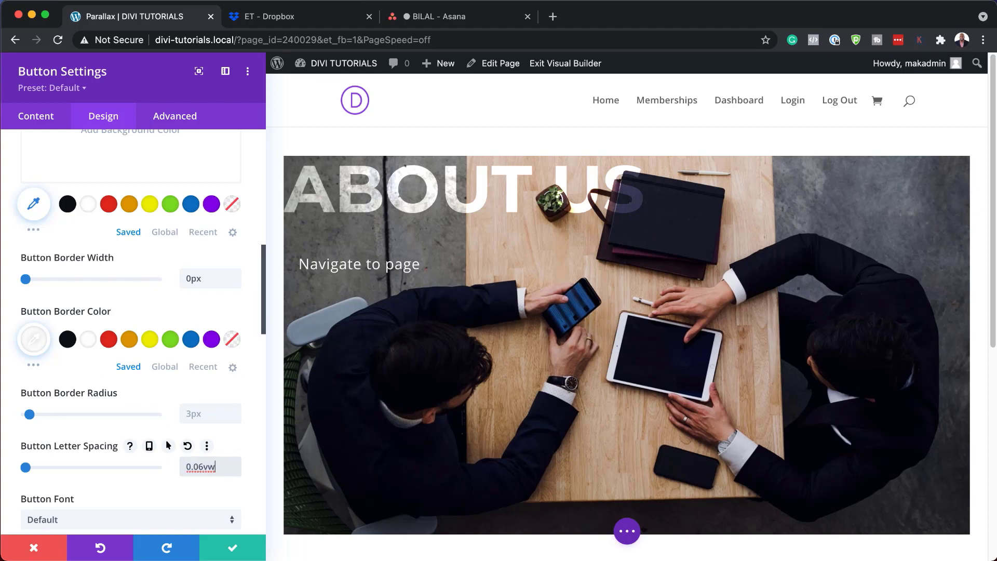
- Change the button font to Karla
scroll(124, 452, down, 2)
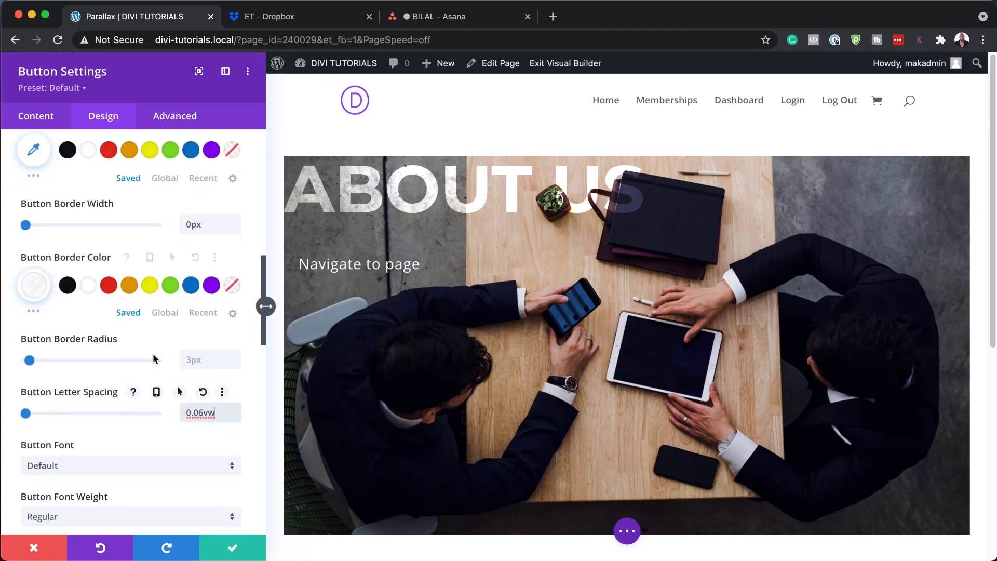
click(123, 471)
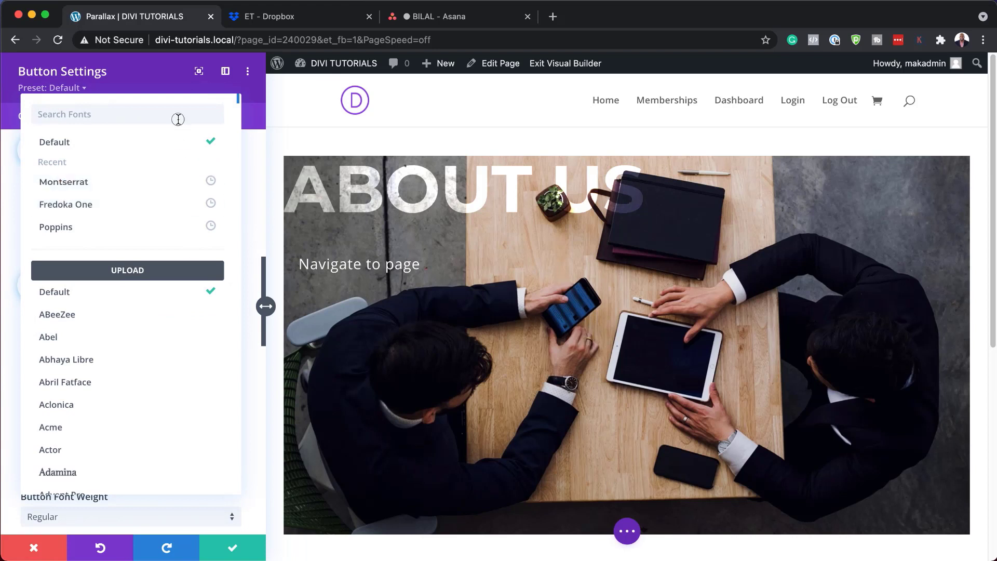
text(kar)
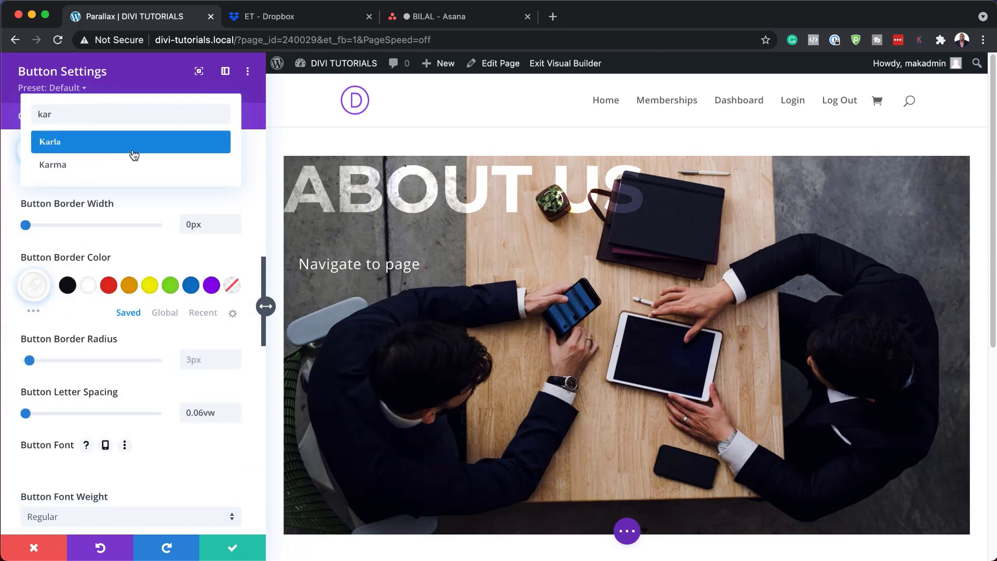
click(134, 146)
- Give the button a right-arrow icon with Left placement and turn off showing it only on hover
scroll(151, 354, down, 5)
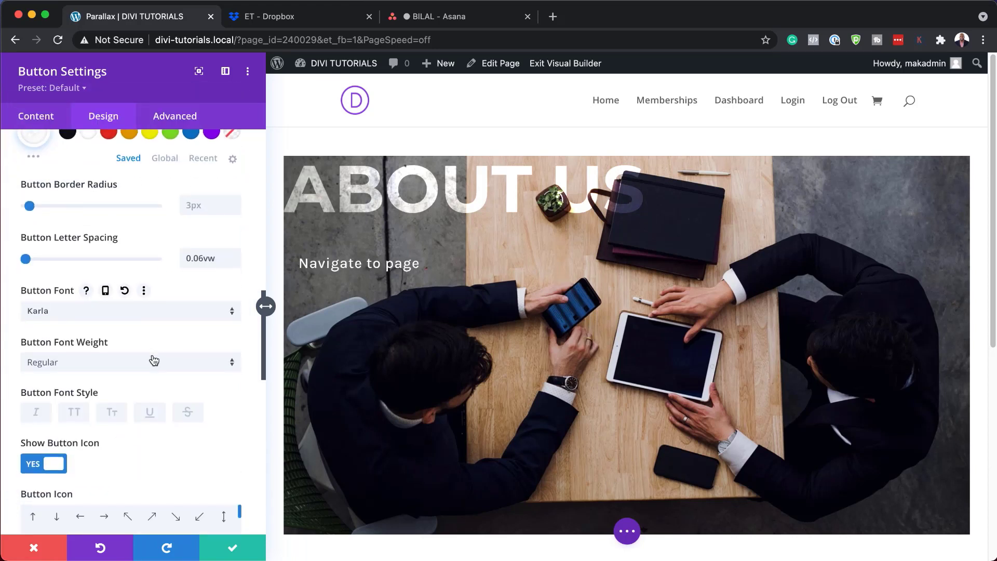
scroll(153, 360, down, 1)
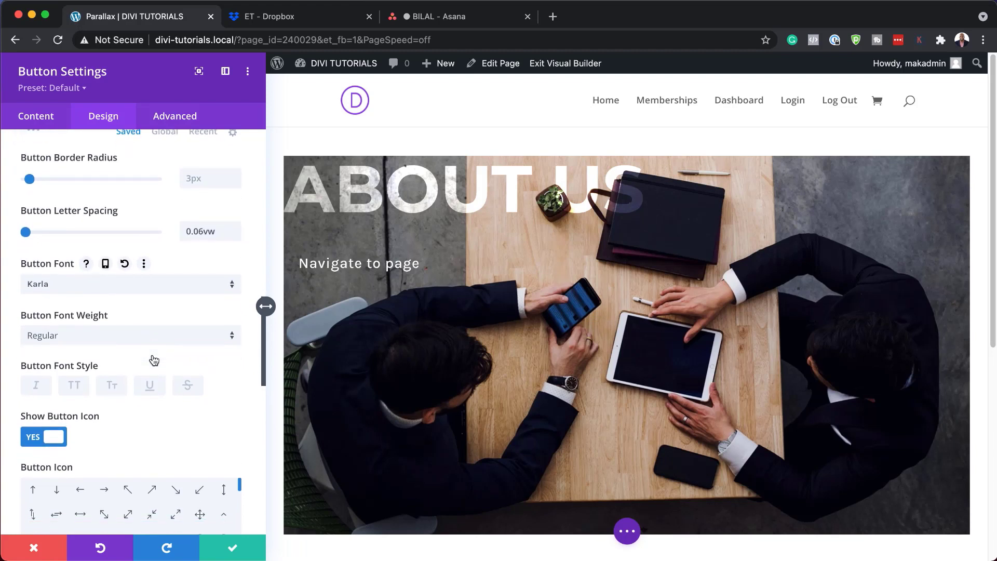
scroll(154, 359, down, 3)
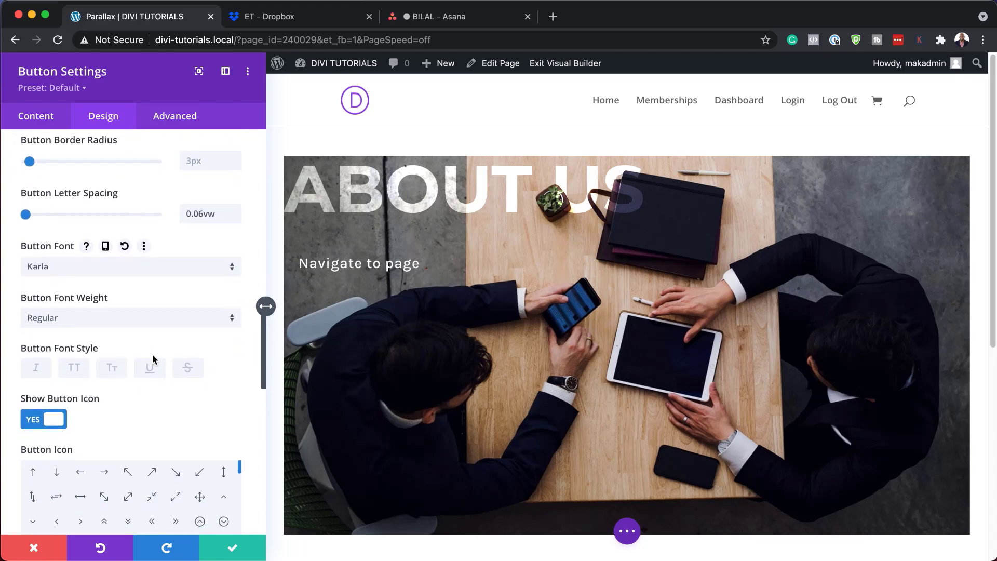
scroll(153, 356, down, 4)
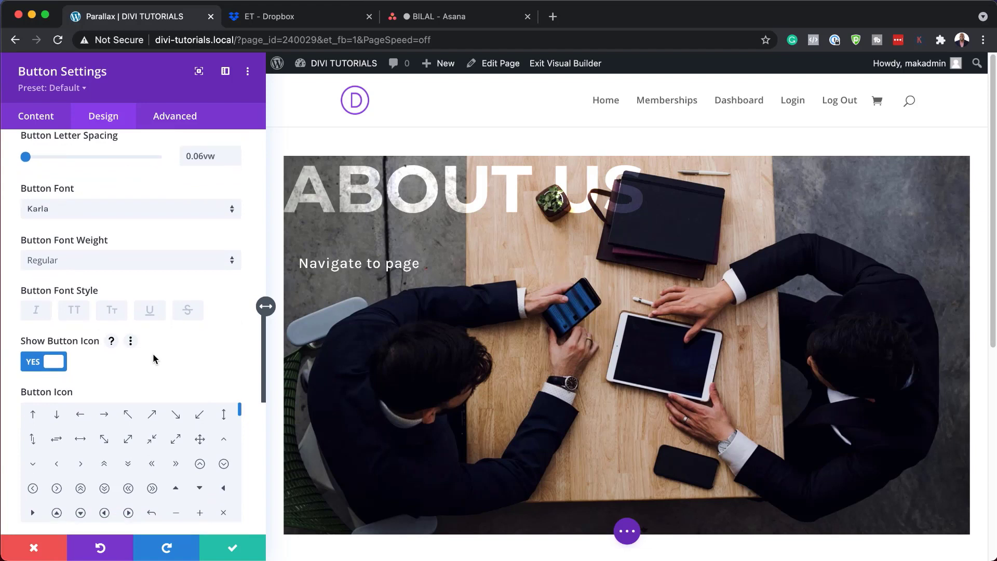
scroll(154, 358, down, 6)
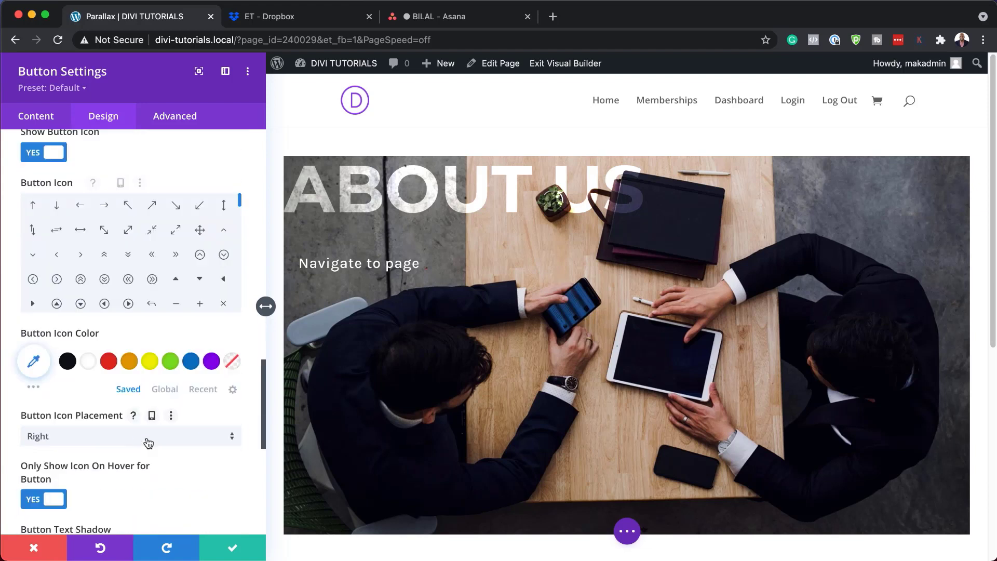
click(147, 439)
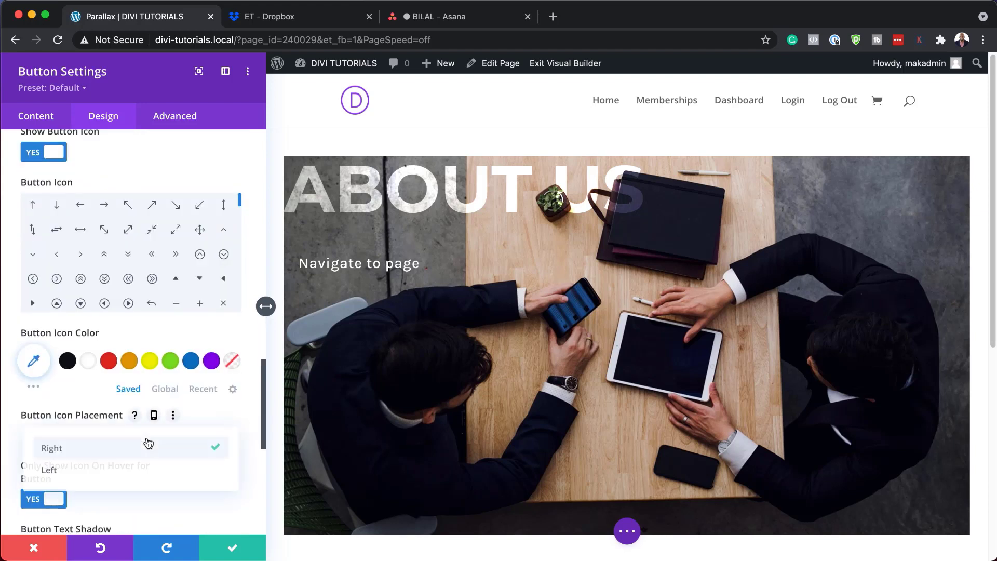
click(119, 470)
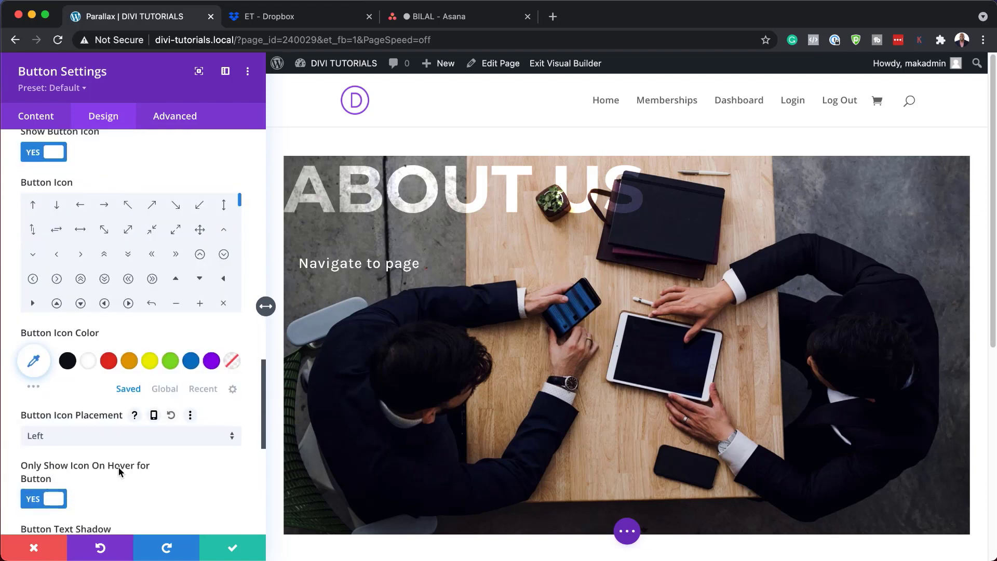
click(106, 206)
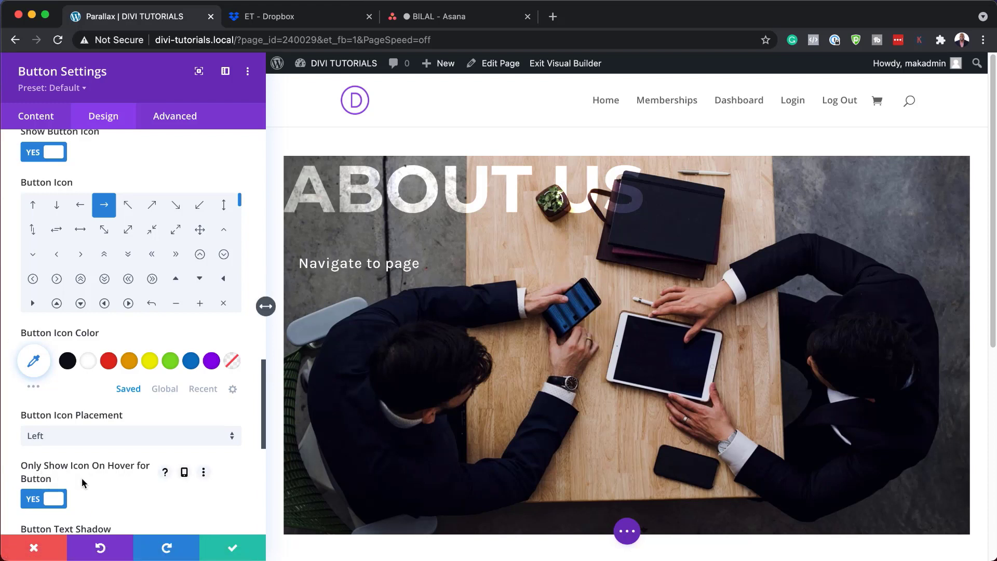
click(31, 501)
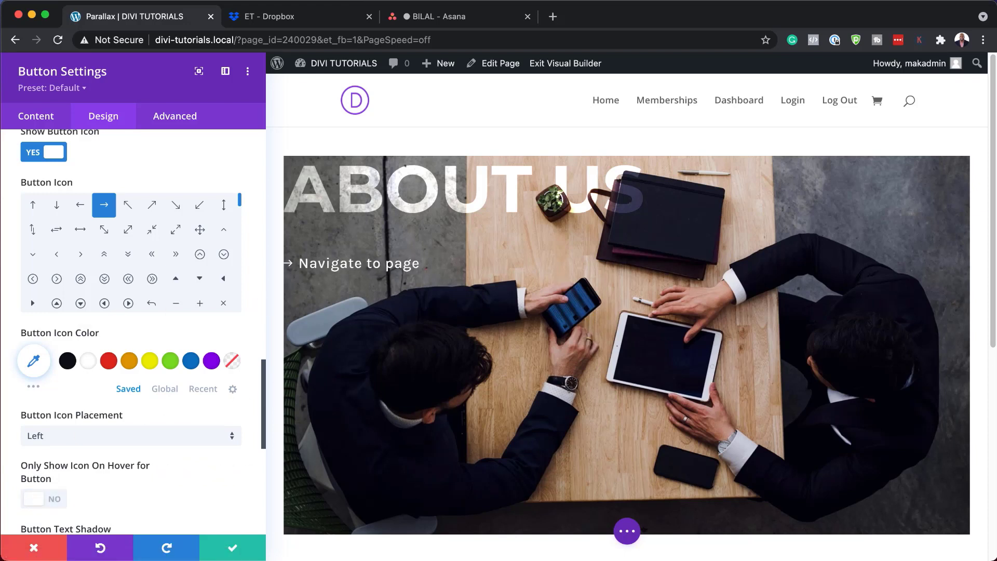
- Set the button's top padding to 8% and link the bottom padding to the same value
scroll(144, 379, down, 6)
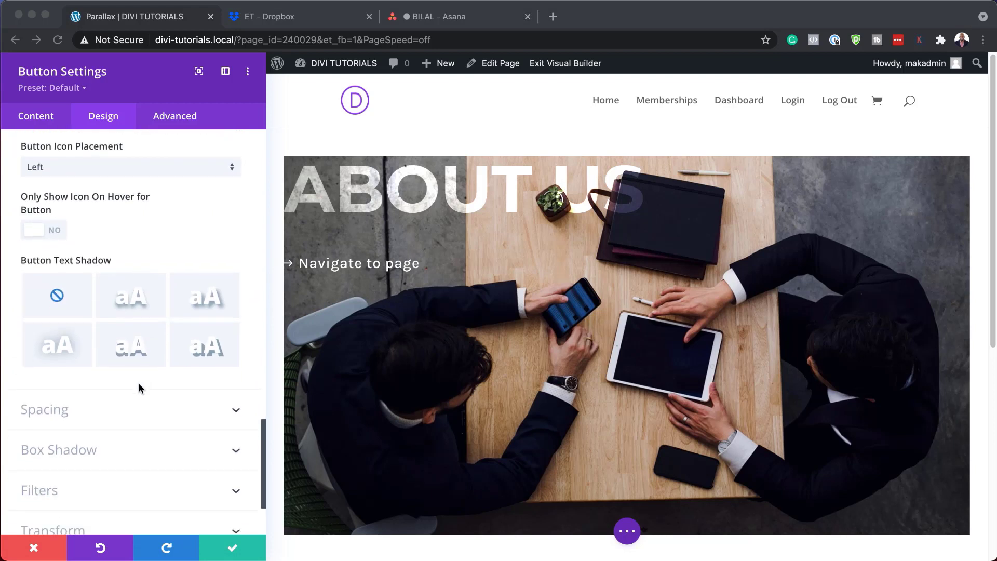
click(57, 413)
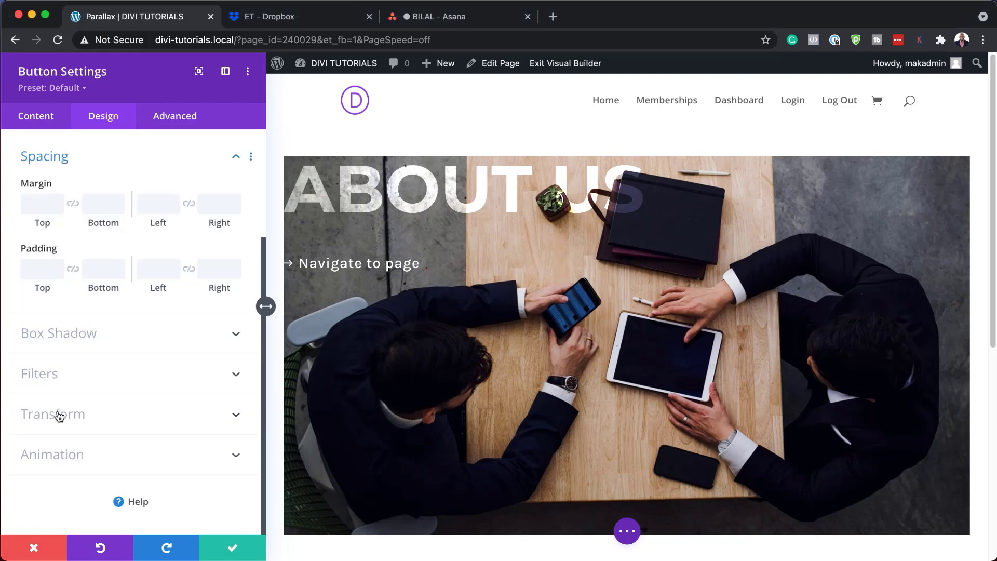
click(45, 269)
text(8%)
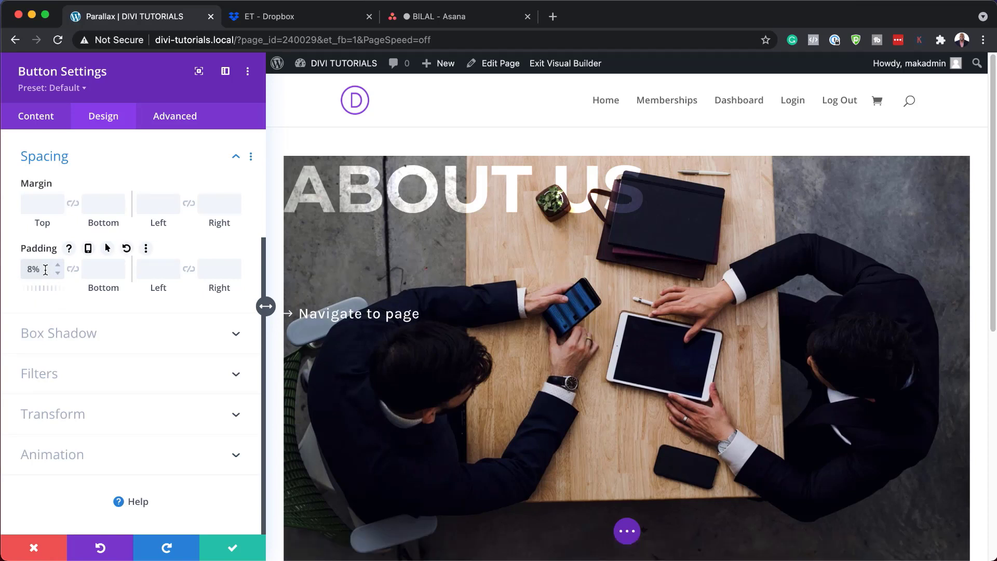
click(73, 270)
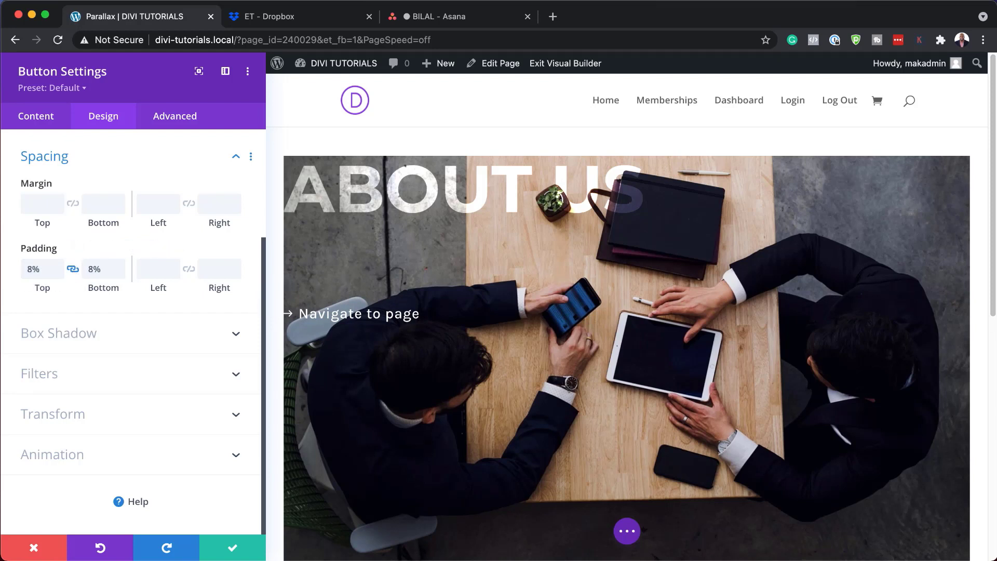
- Give the navigation button an Absolute position anchored at the bottom-right corner of the image column
click(197, 116)
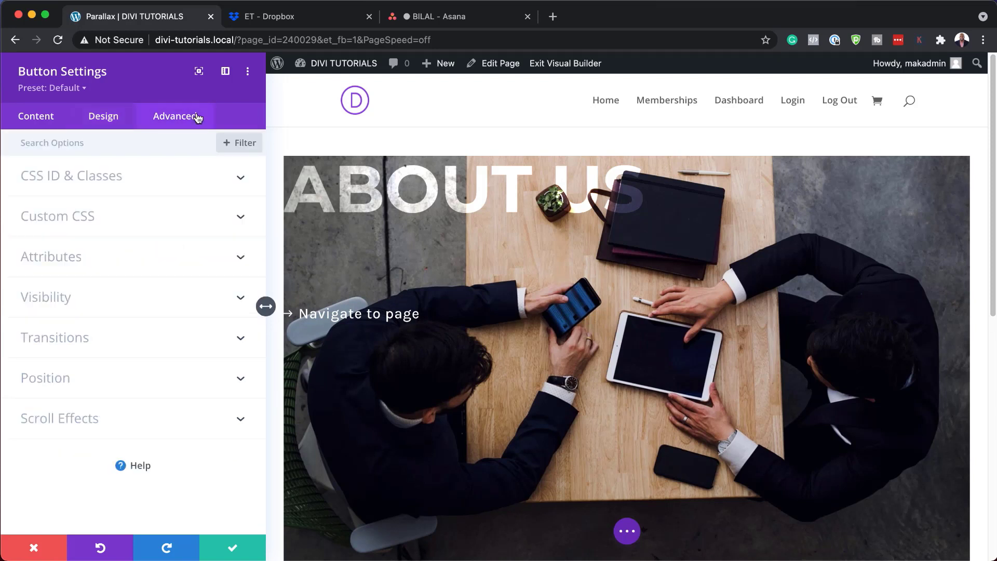
click(95, 379)
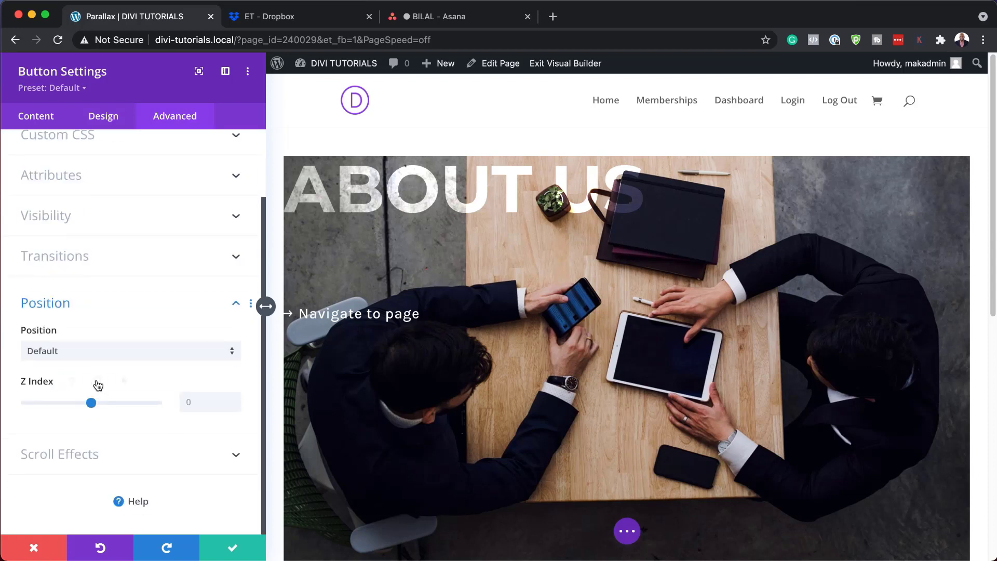
click(100, 352)
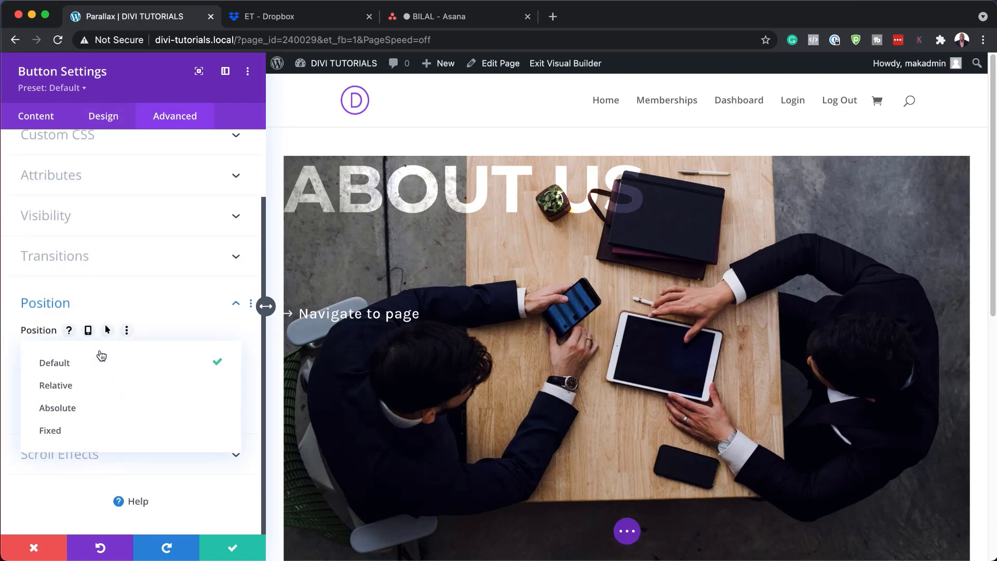
click(101, 411)
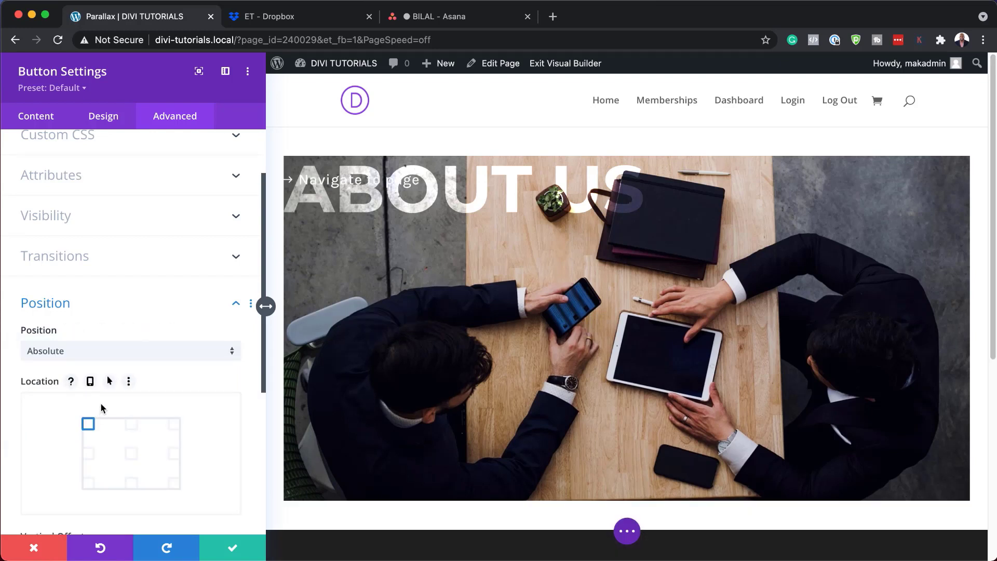
click(175, 484)
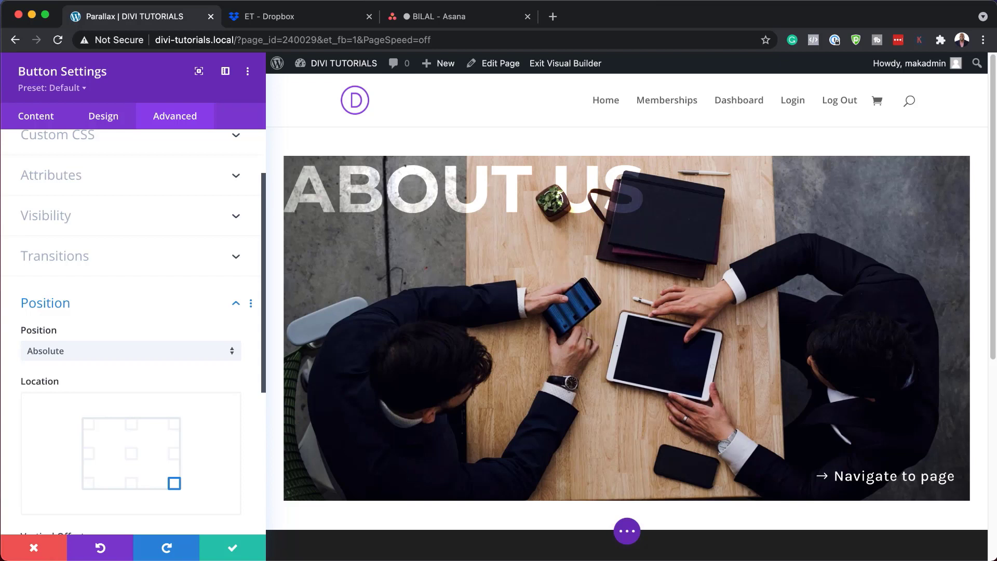
- Set the button's sticky position to Stick to Top with a sticky top offset of 150px
scroll(183, 295, down, 5)
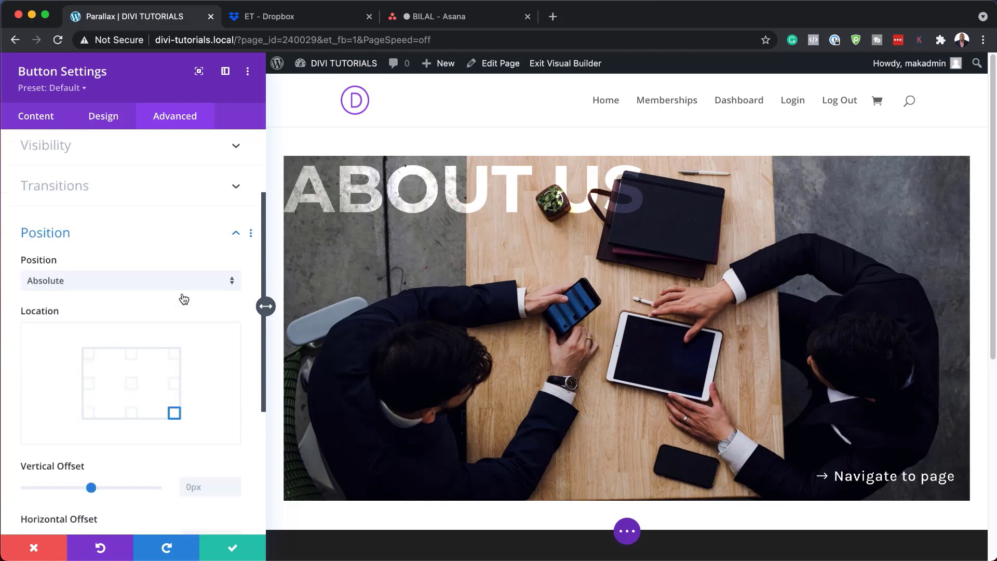
scroll(183, 298, down, 2)
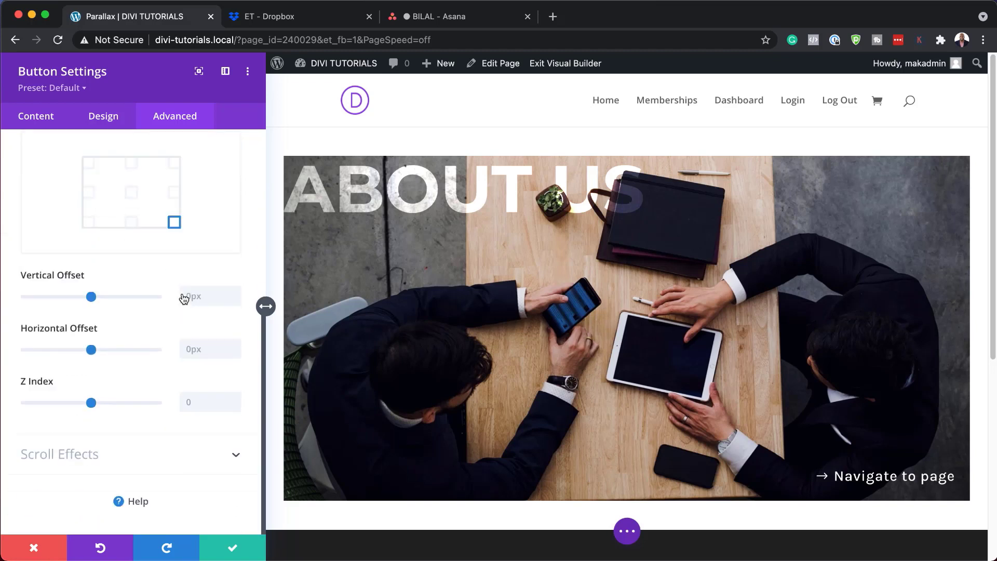
click(130, 459)
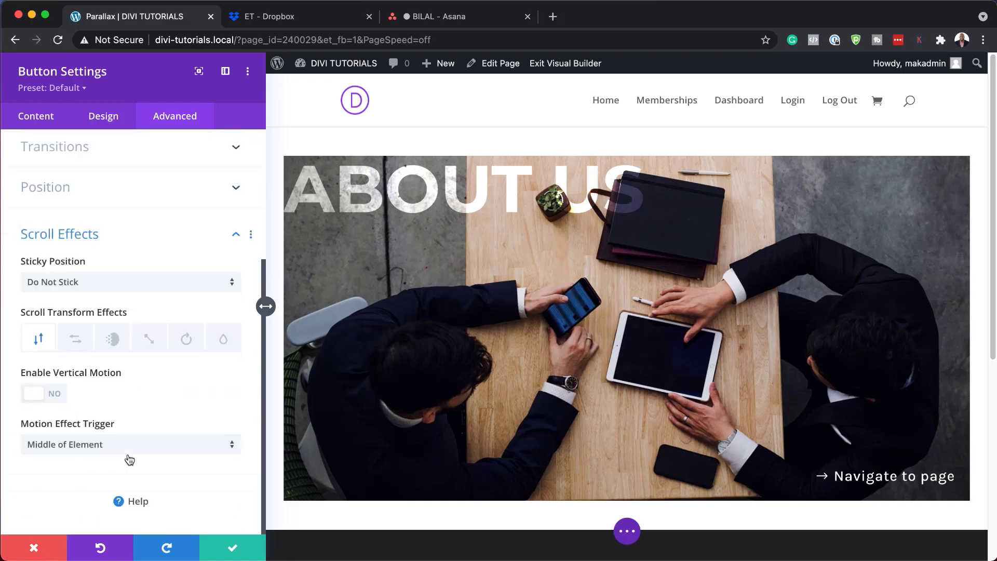
click(156, 284)
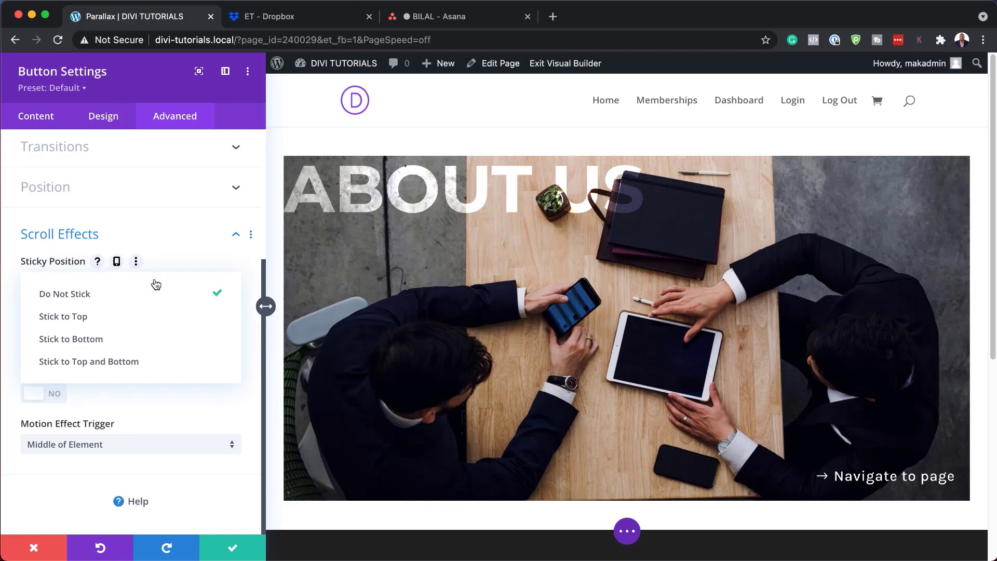
click(139, 319)
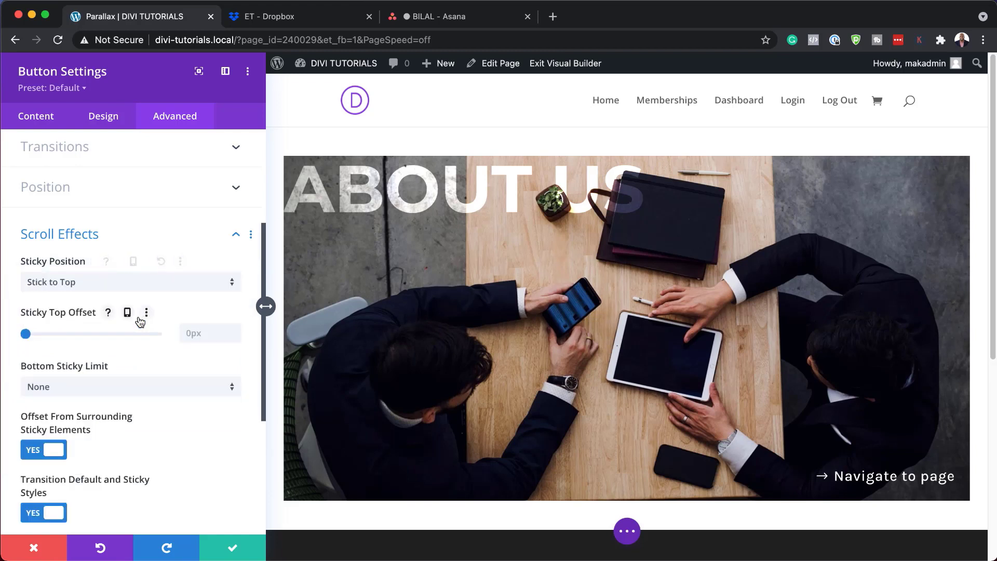
click(211, 337)
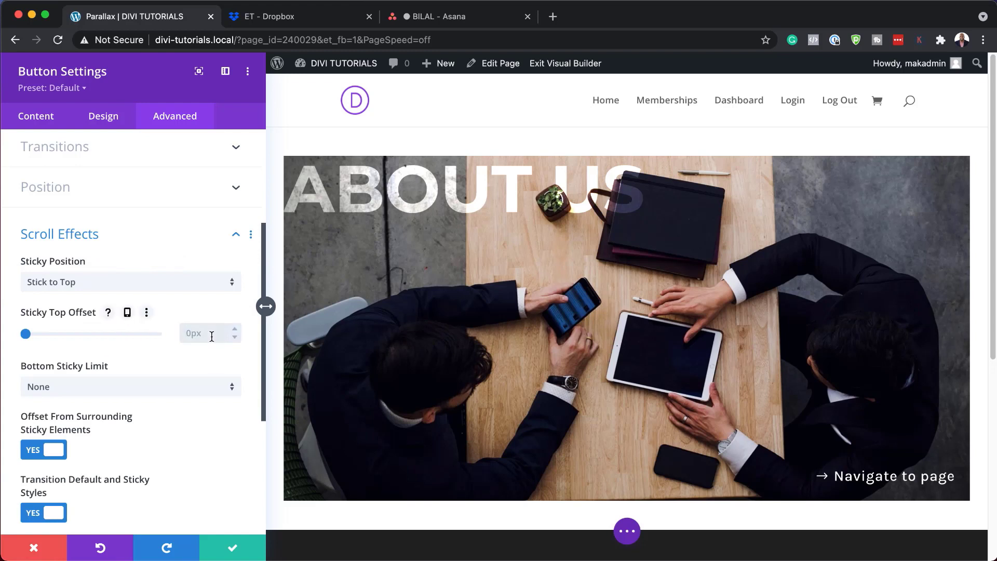
text(150px)
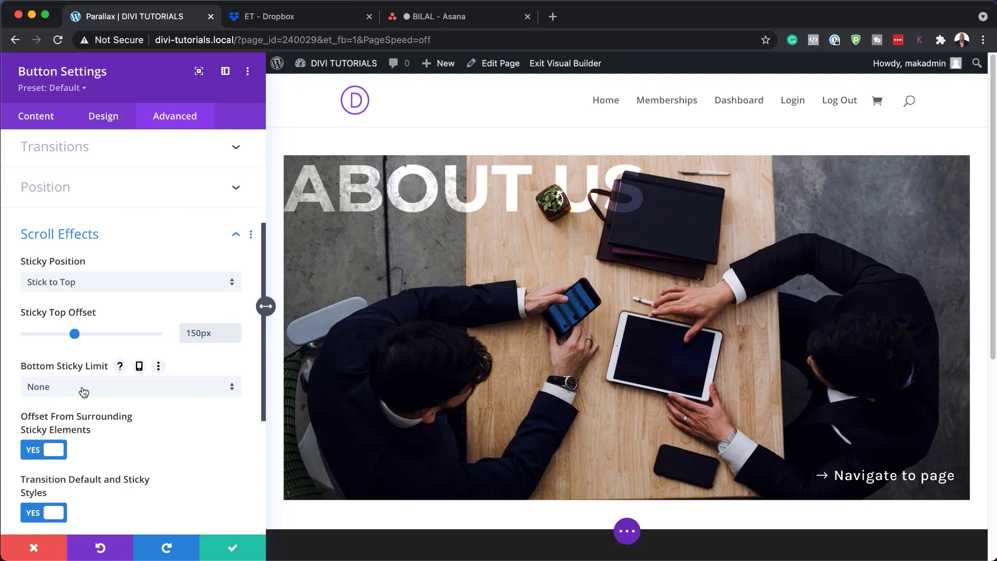
- Limit the button's bottom sticky range to Section and save the button settings
click(82, 389)
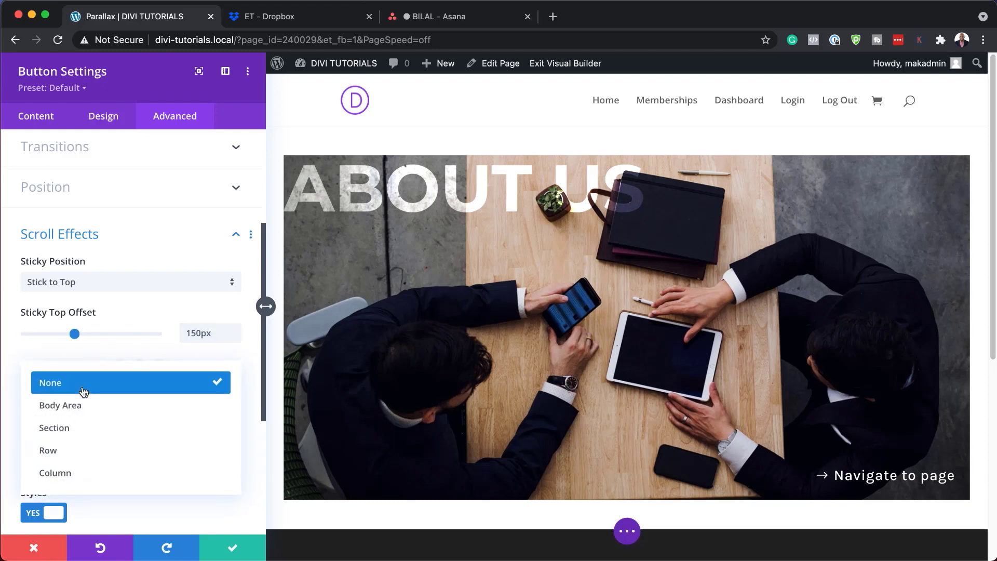
click(92, 426)
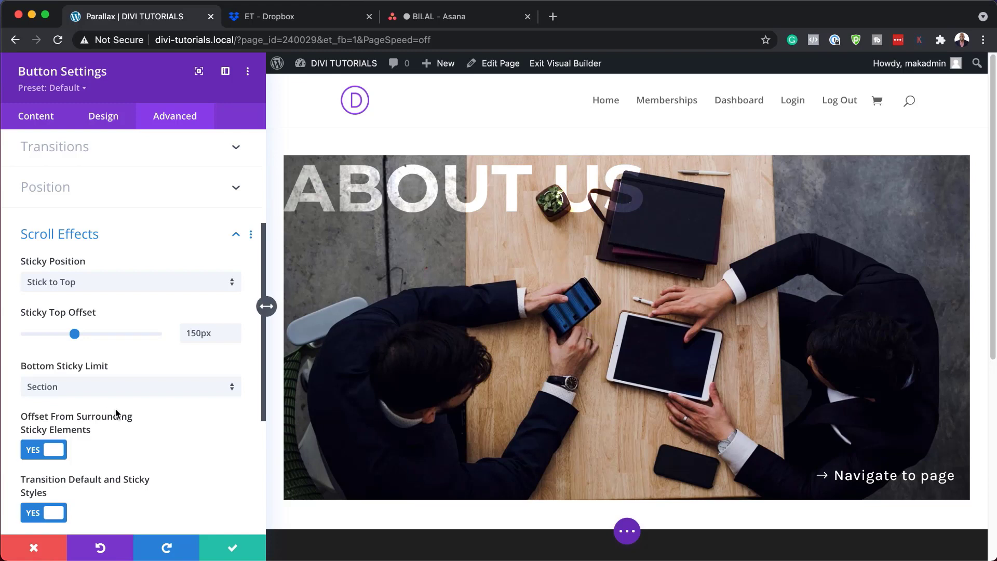
scroll(151, 409, down, 2)
scroll(151, 409, down, 3)
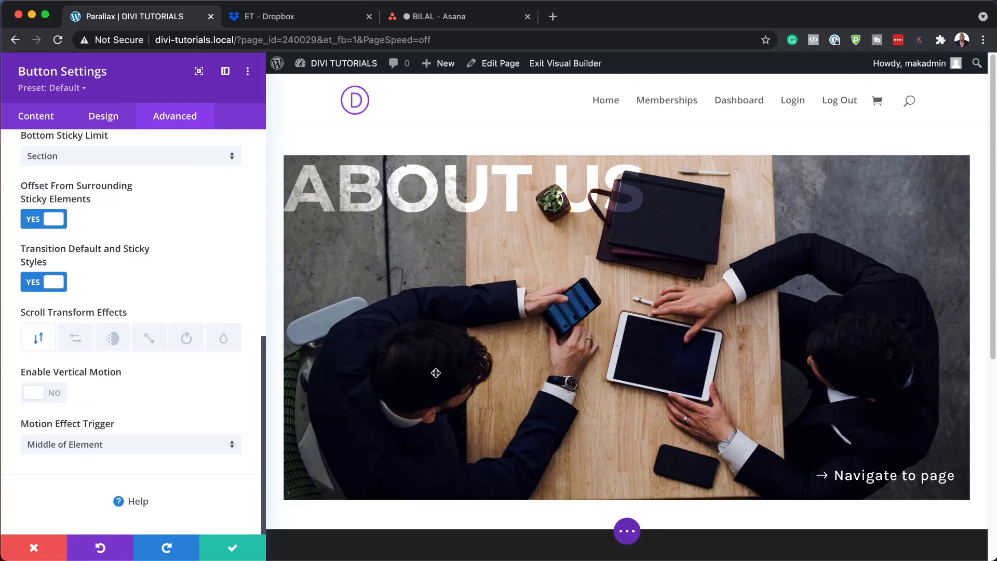
click(232, 549)
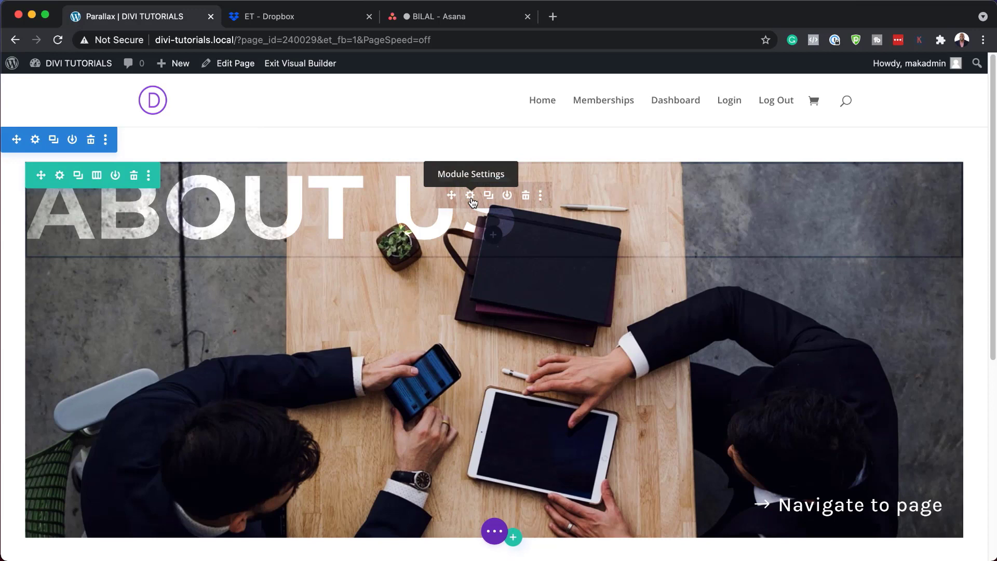
- Set the About Us text module's desktop top margin to -10vw and enable responsive margin values
click(471, 196)
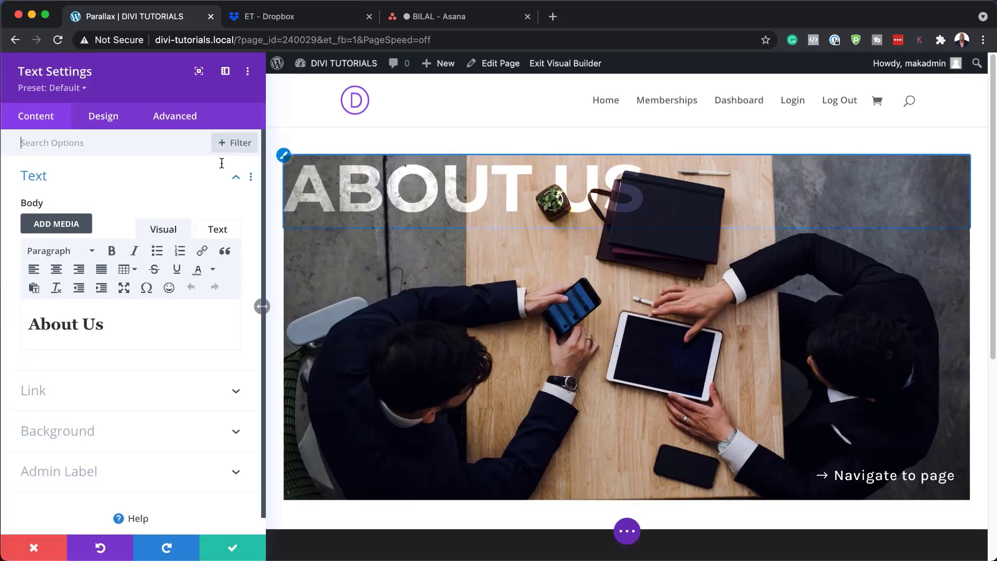
click(100, 115)
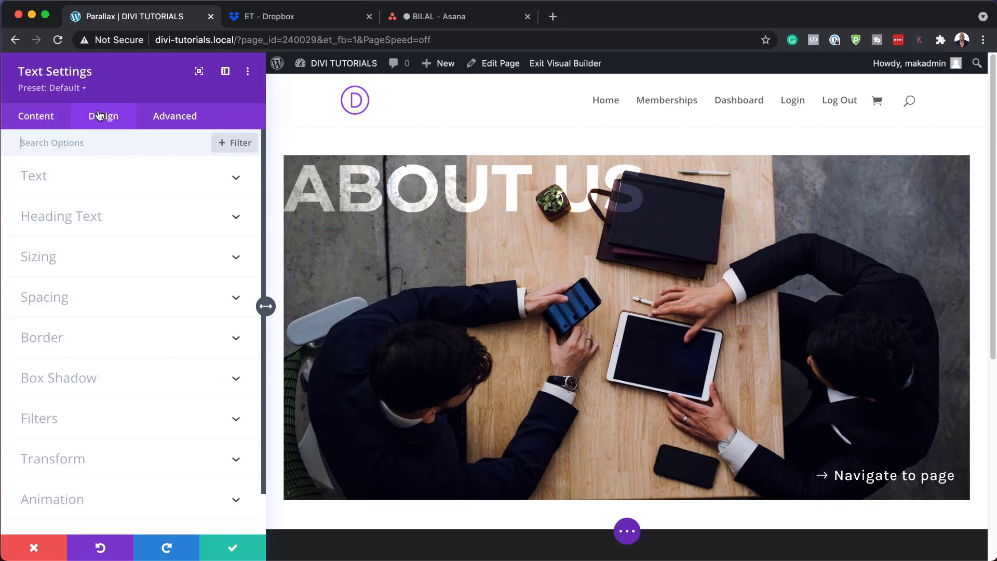
click(47, 299)
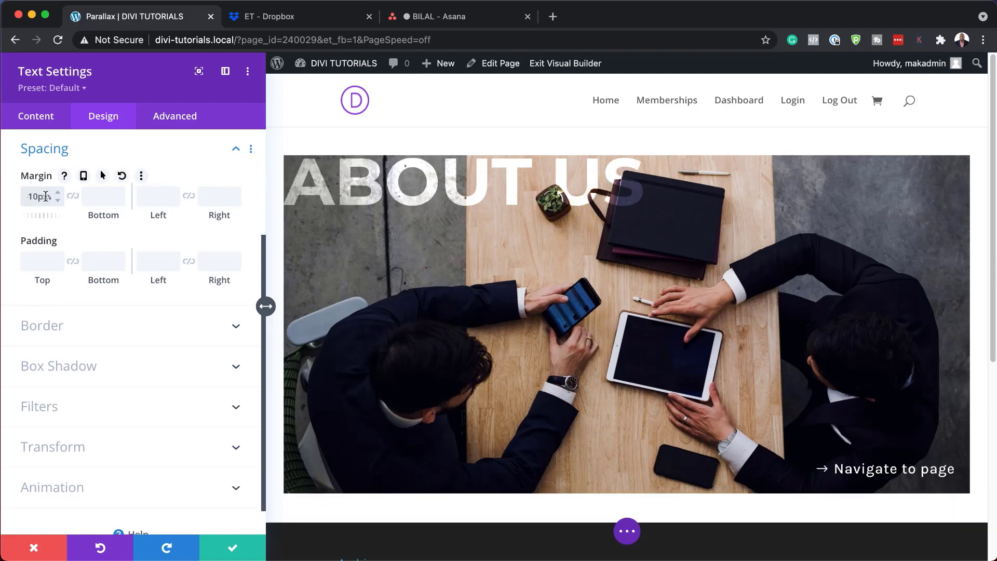
click(83, 176)
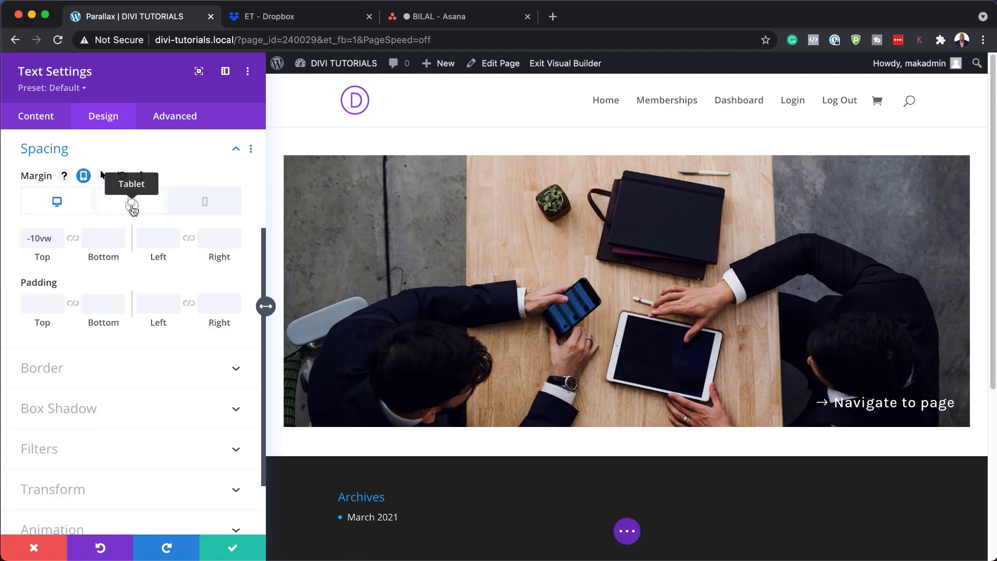
- Set the heading's top margin to -14vw for tablet and -15vw for phone, then return to the desktop values
click(132, 206)
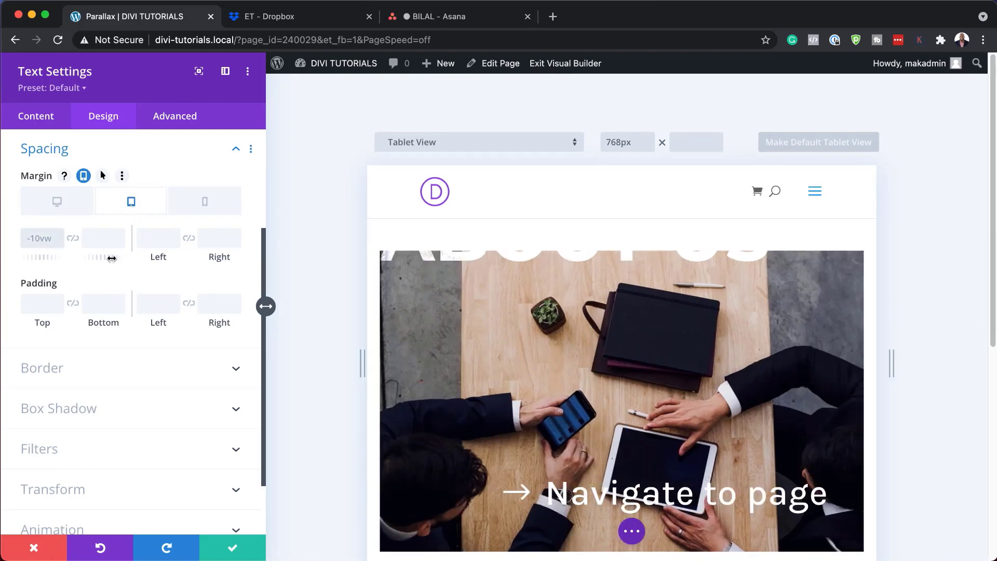
click(205, 201)
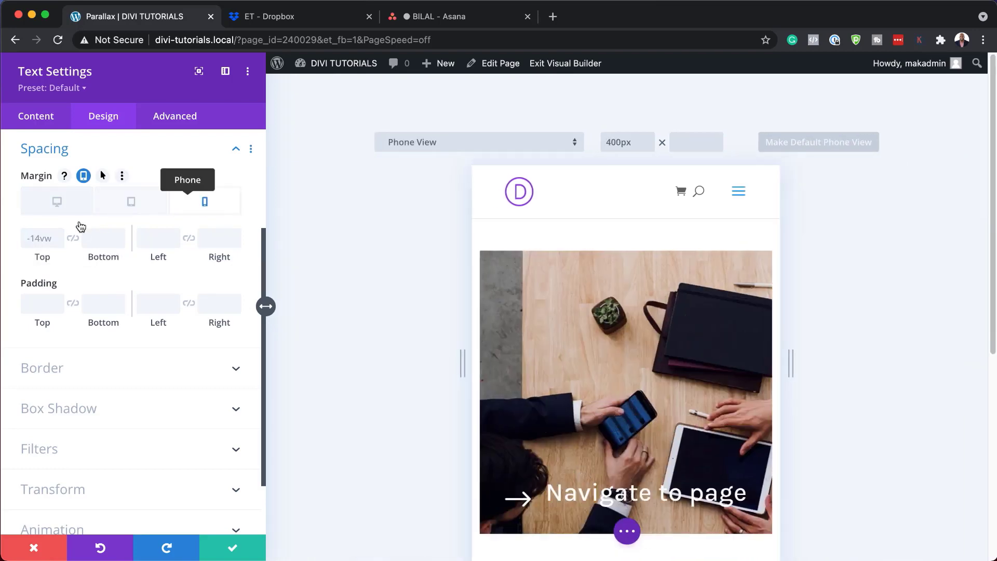
click(34, 240)
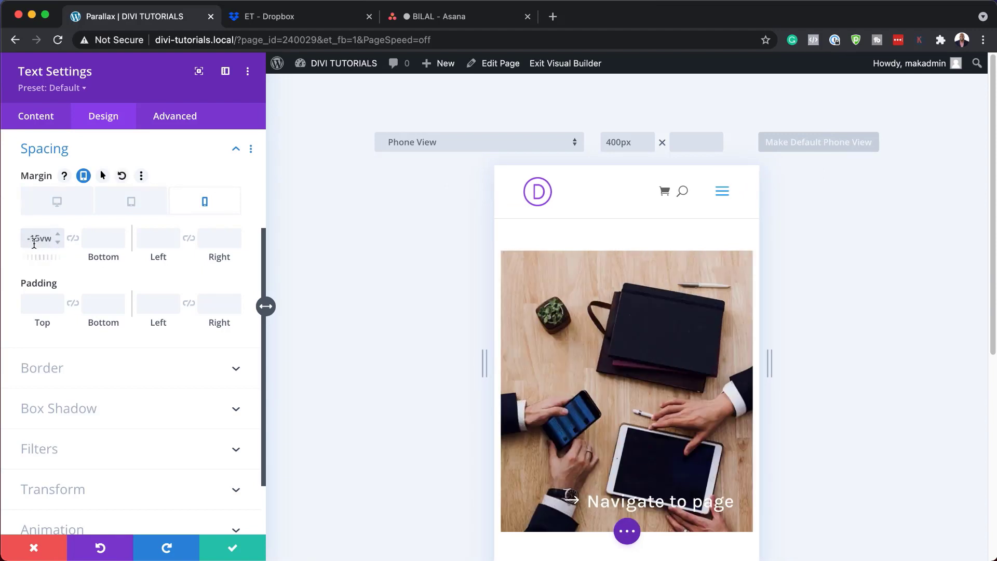
click(57, 202)
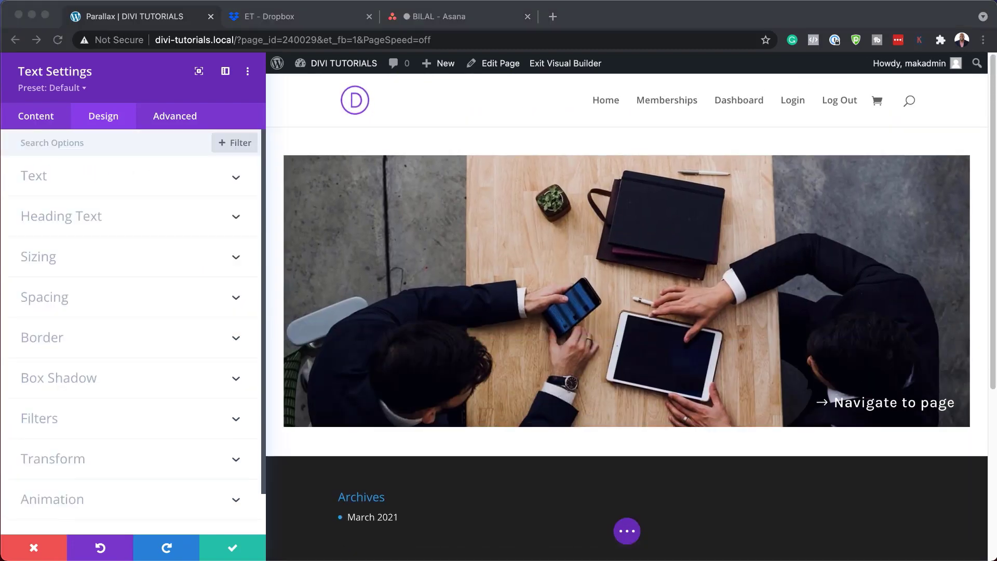
- Make the About Us text module stick to the top with a sticky top offset of 150px
click(176, 116)
scroll(155, 432, down, 1)
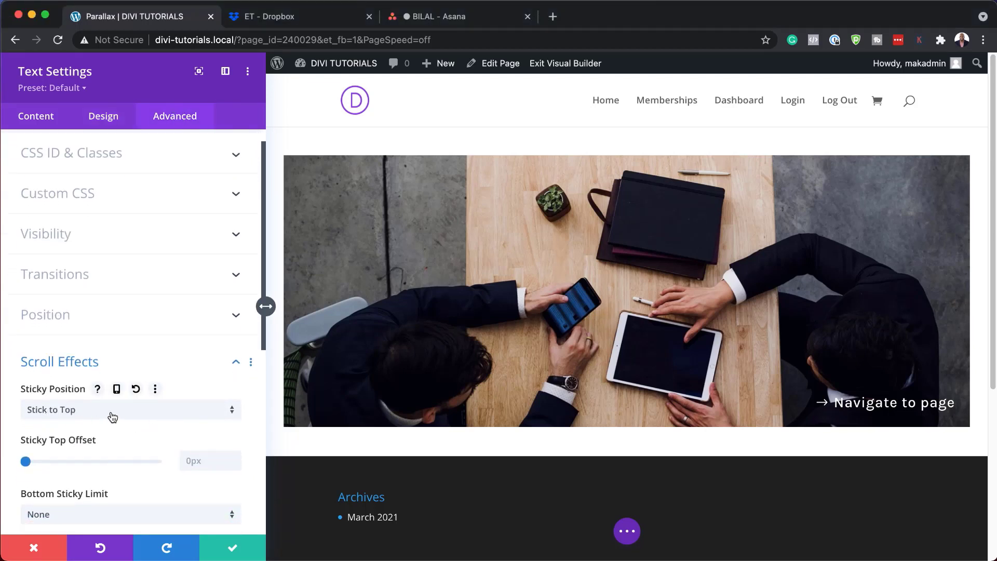
scroll(156, 418, down, 2)
click(196, 416)
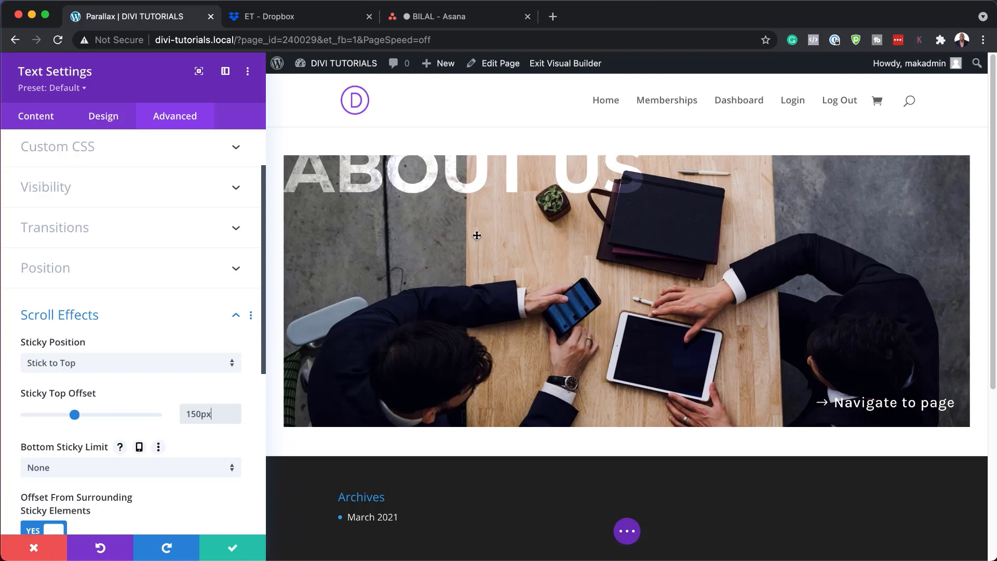
scroll(148, 454, down, 5)
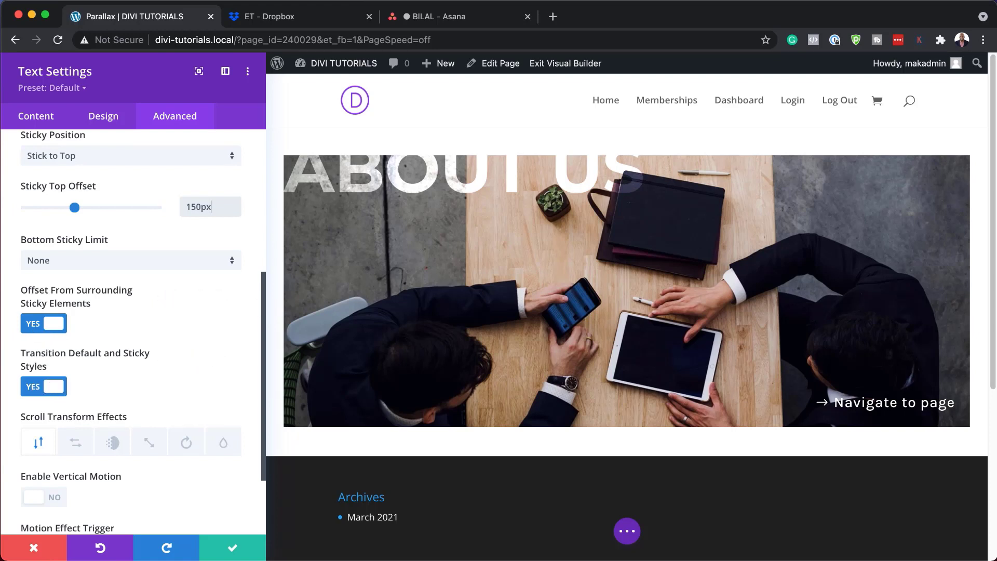
- Check the About Us text module's tablet and phone margins, enable its sticky margin values and save the module
click(105, 118)
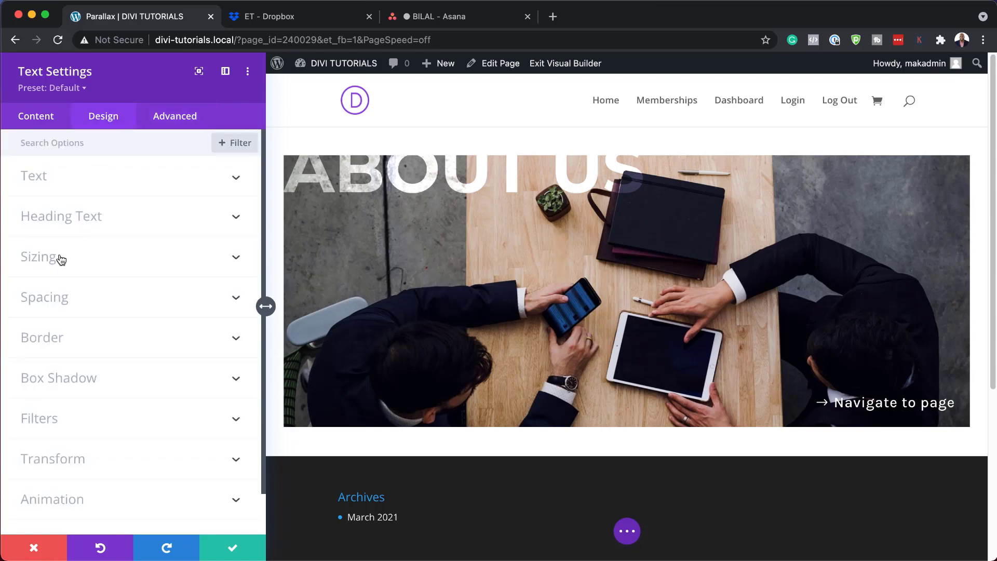
click(58, 303)
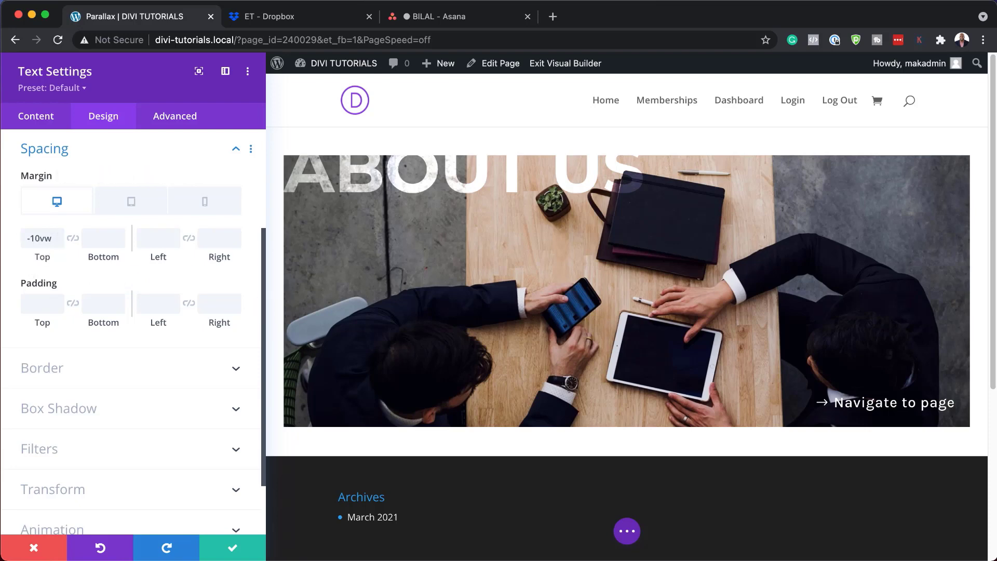
click(133, 203)
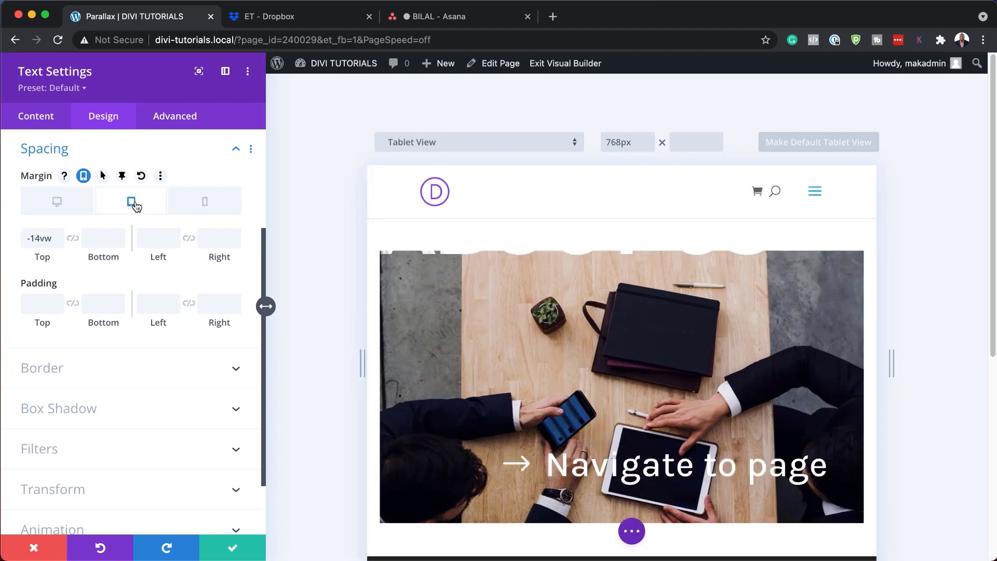
click(202, 204)
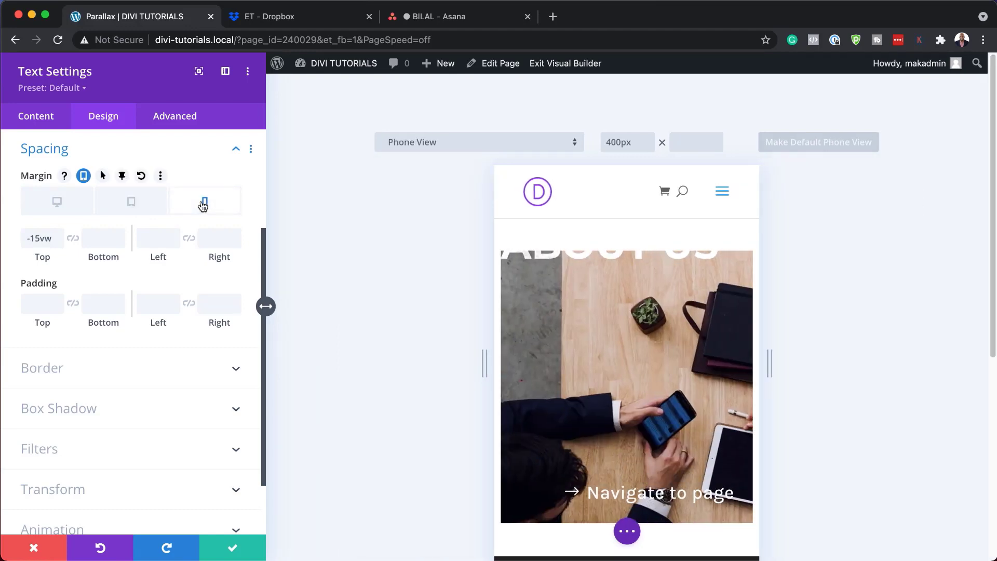
click(57, 204)
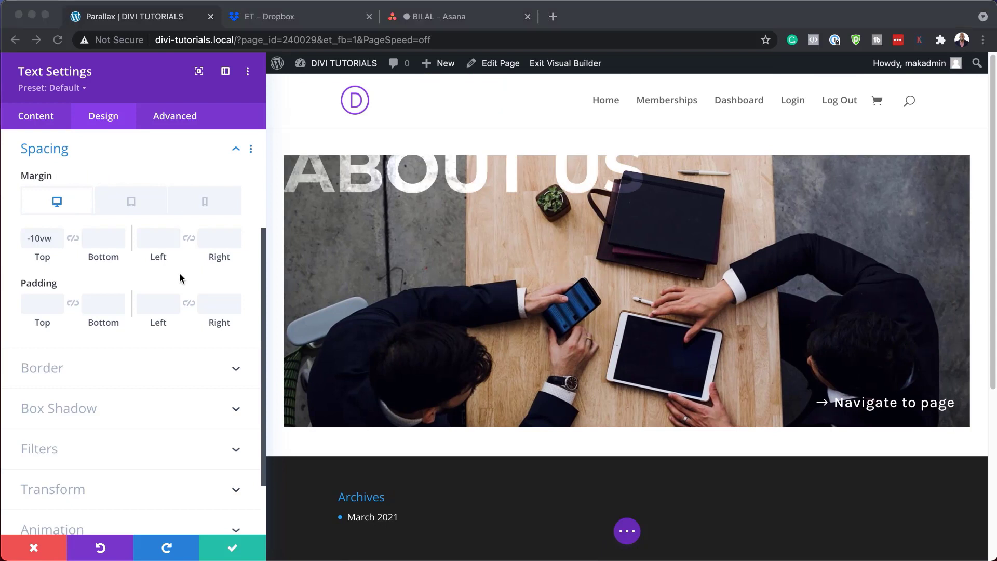
scroll(179, 273, up, 1)
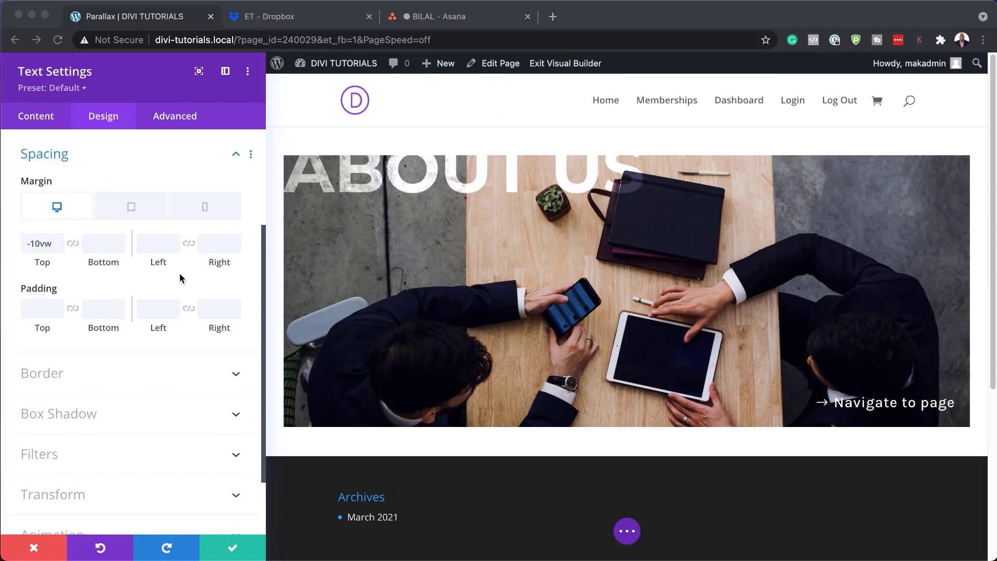
click(117, 180)
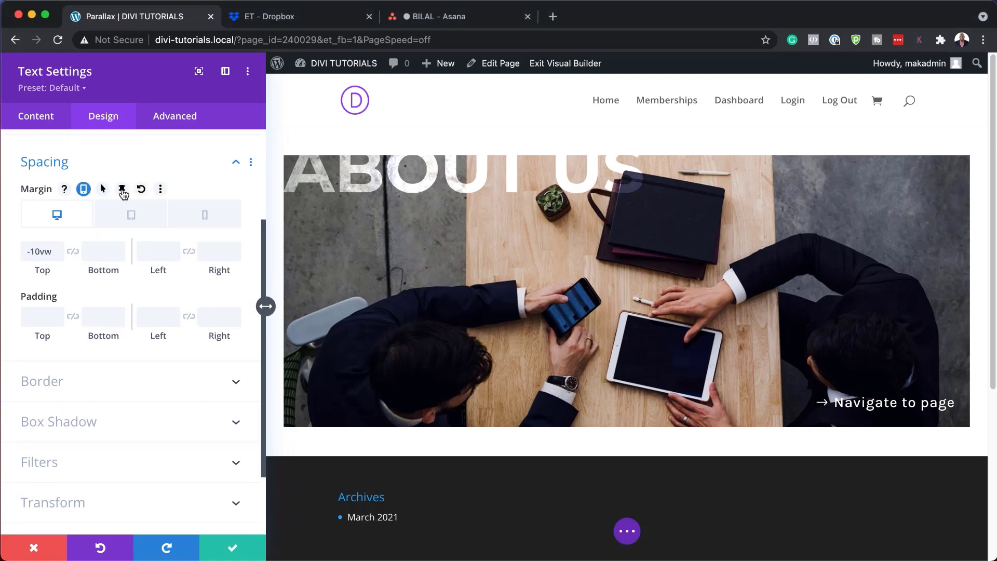
click(122, 190)
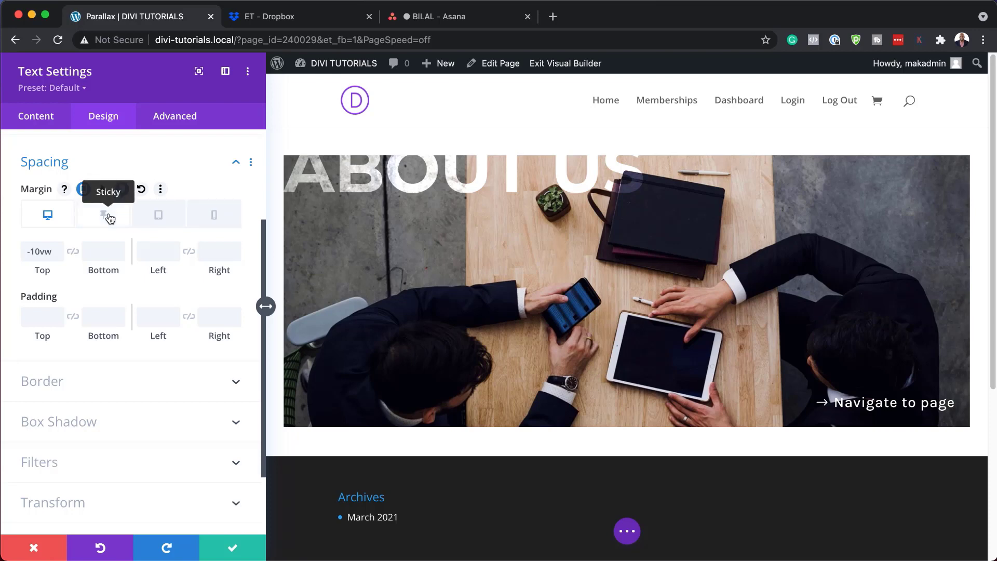
click(109, 217)
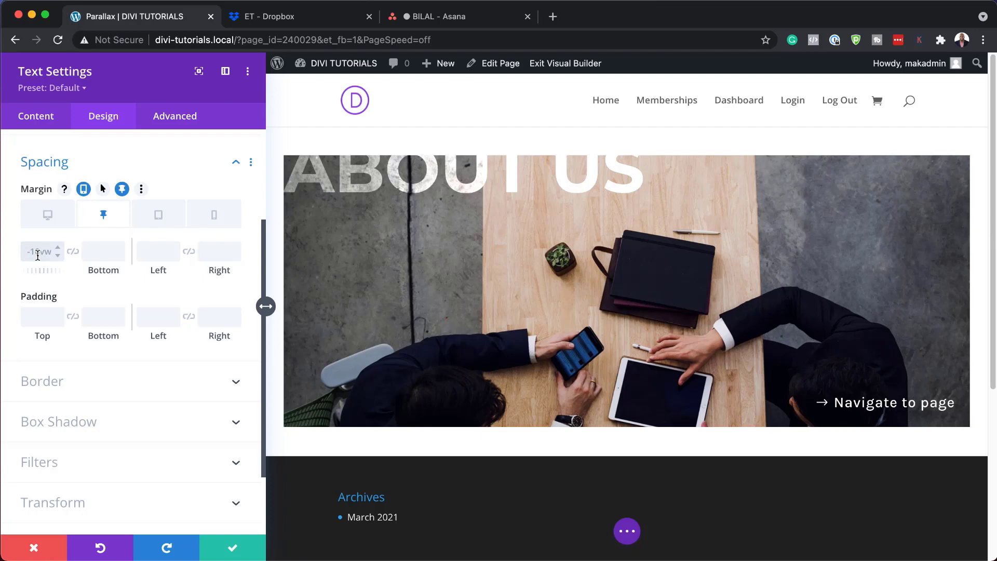
click(235, 549)
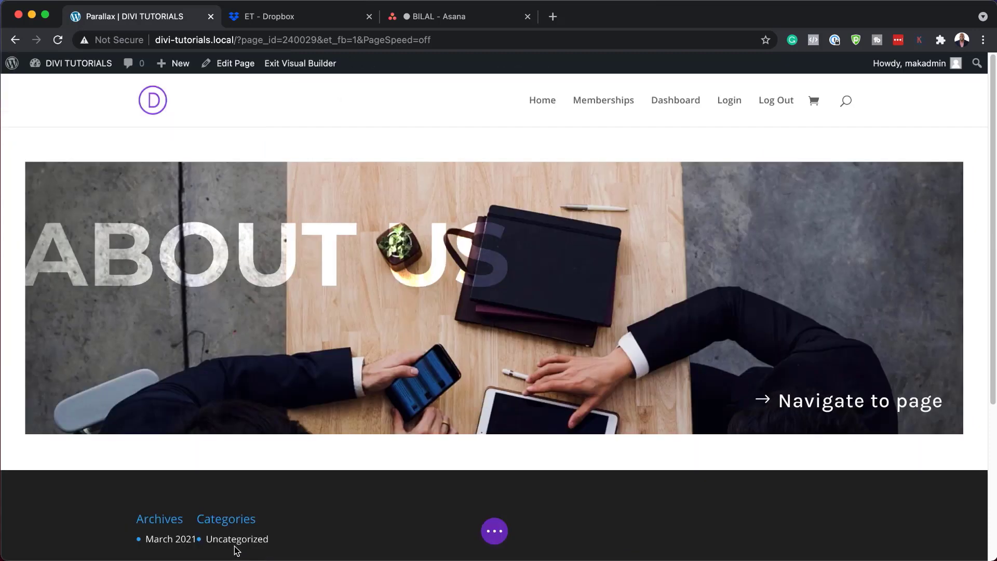
- Set the section's top padding to 10vh, link the bottom padding to the same value and save the section settings
mouse_move(325, 199)
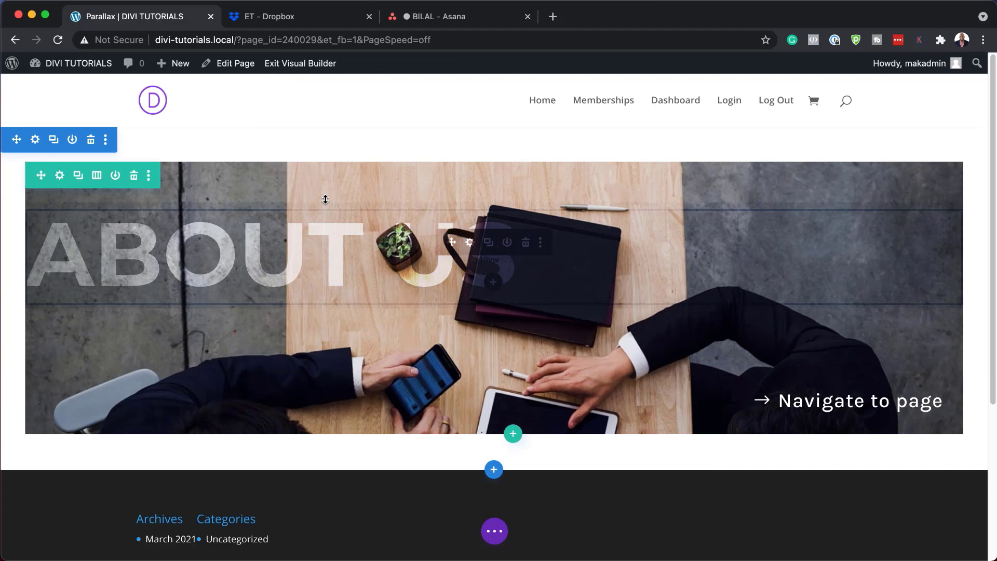
click(36, 140)
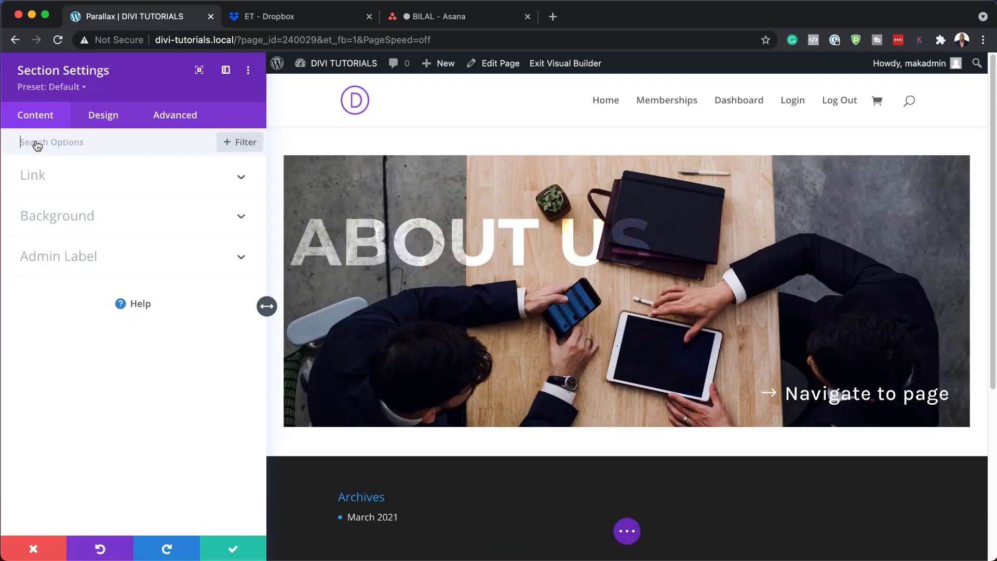
click(104, 130)
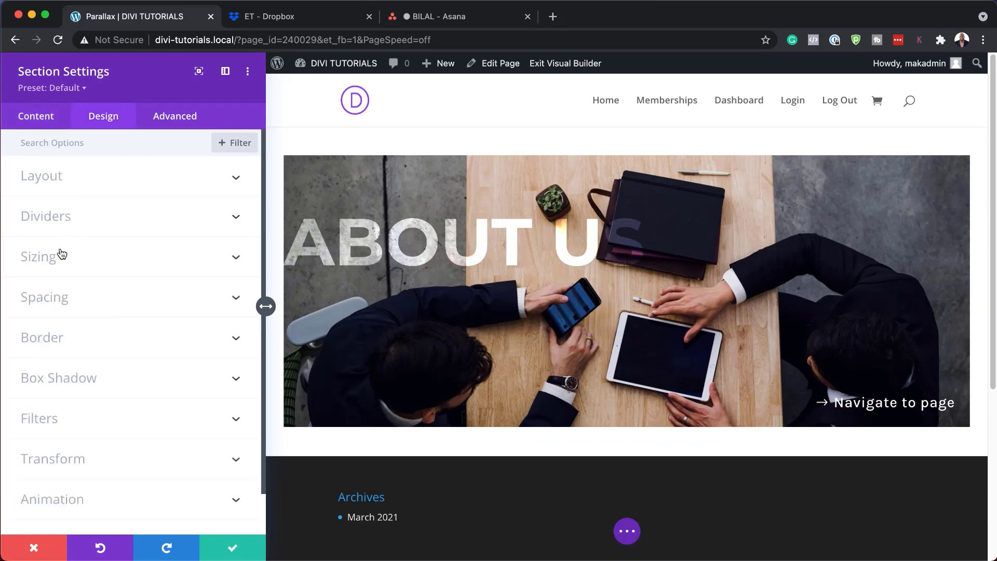
click(52, 269)
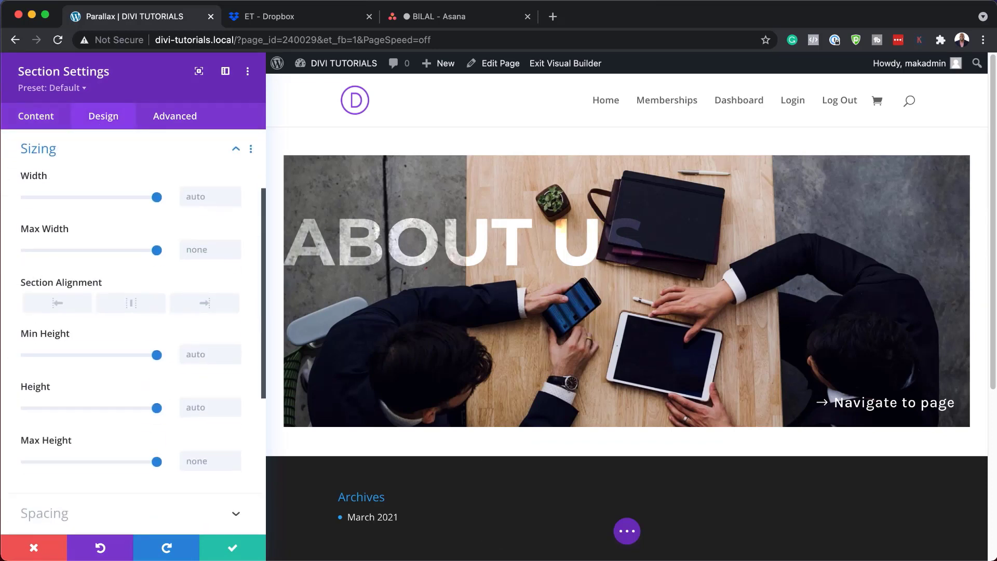
click(44, 513)
click(46, 267)
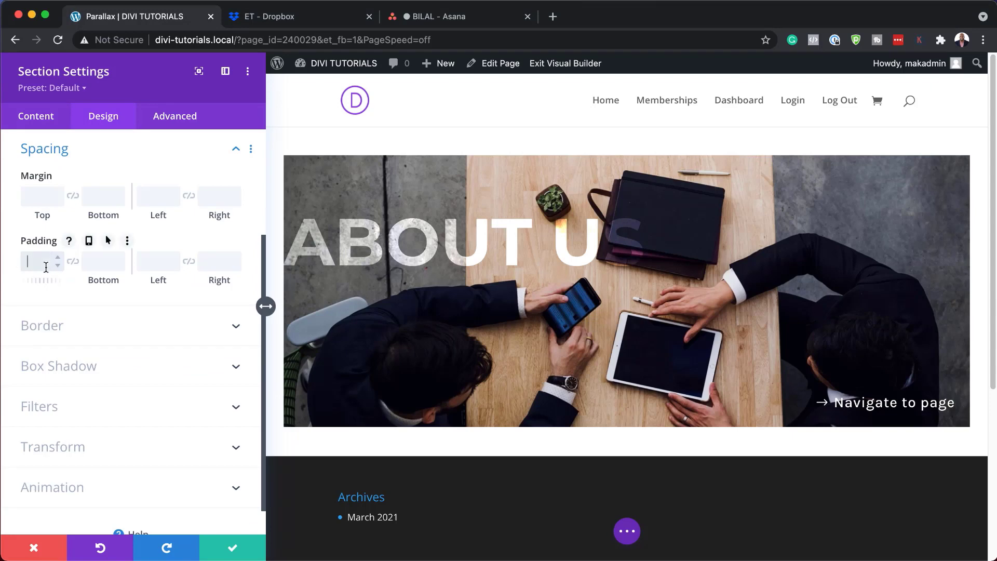
text(10vh)
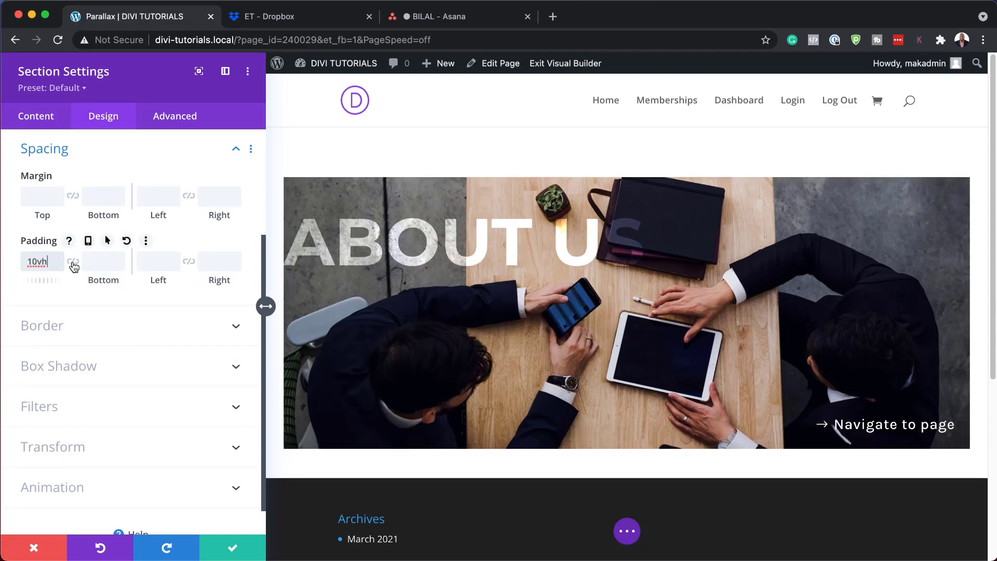
click(73, 263)
click(231, 546)
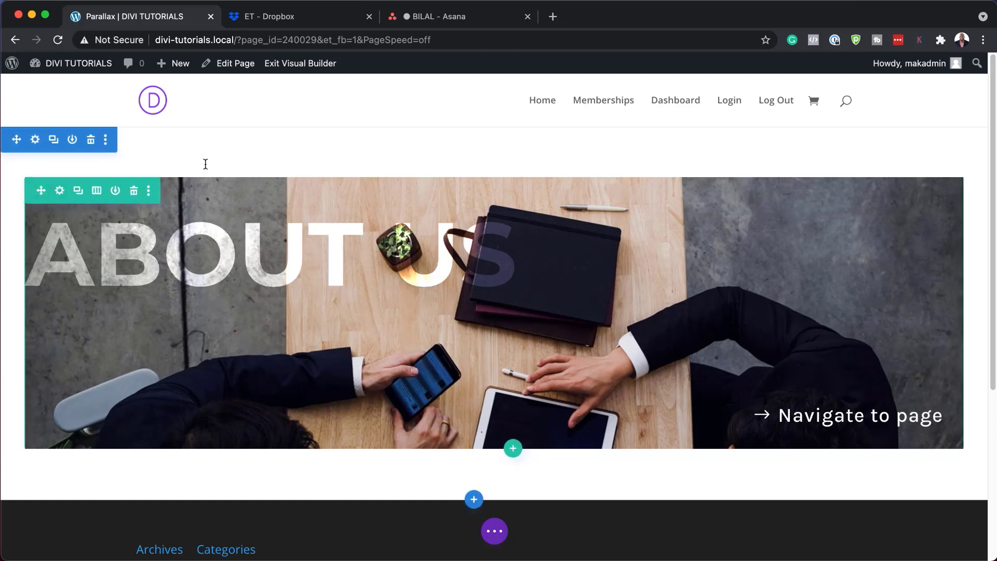
- Duplicate the About Us section twice and check how the stacked copies behave while scrolling
click(53, 139)
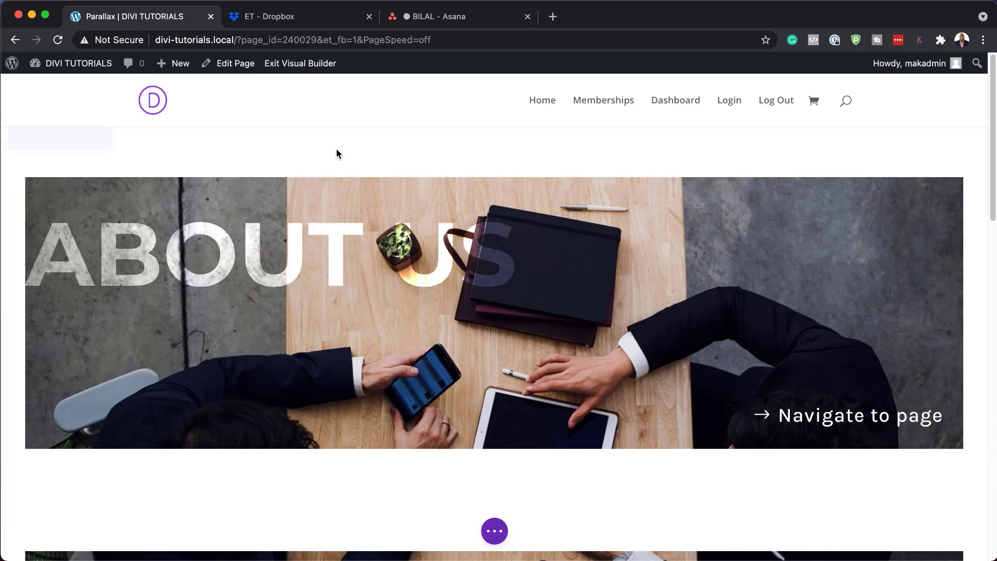
scroll(475, 286, down, 5)
scroll(487, 291, up, 3)
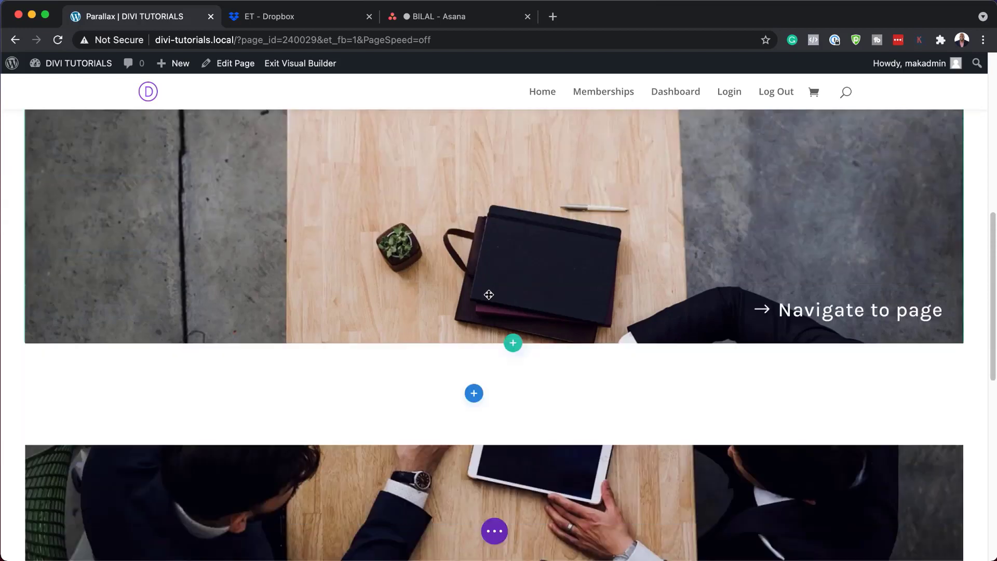
scroll(489, 294, down, 9)
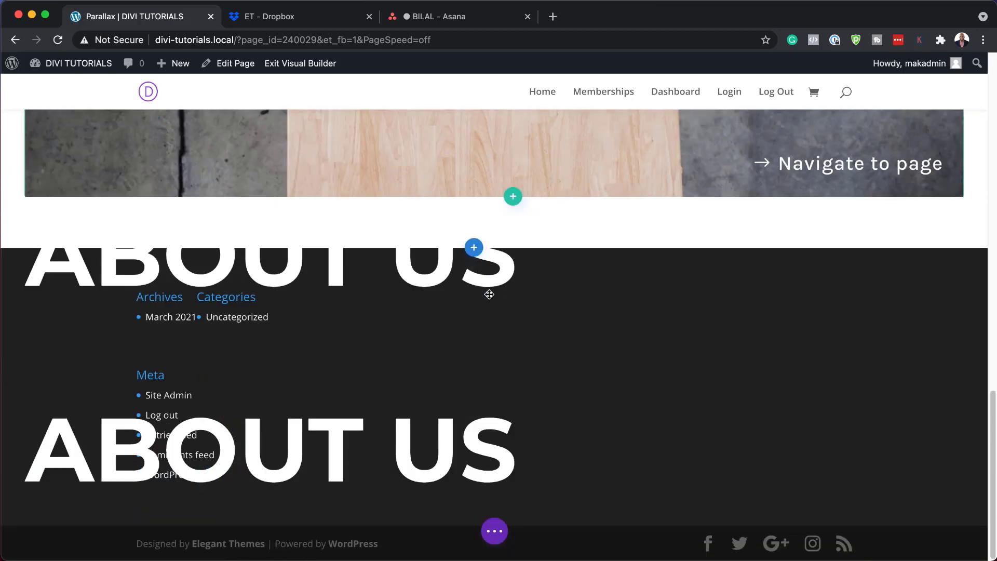
scroll(489, 295, up, 10)
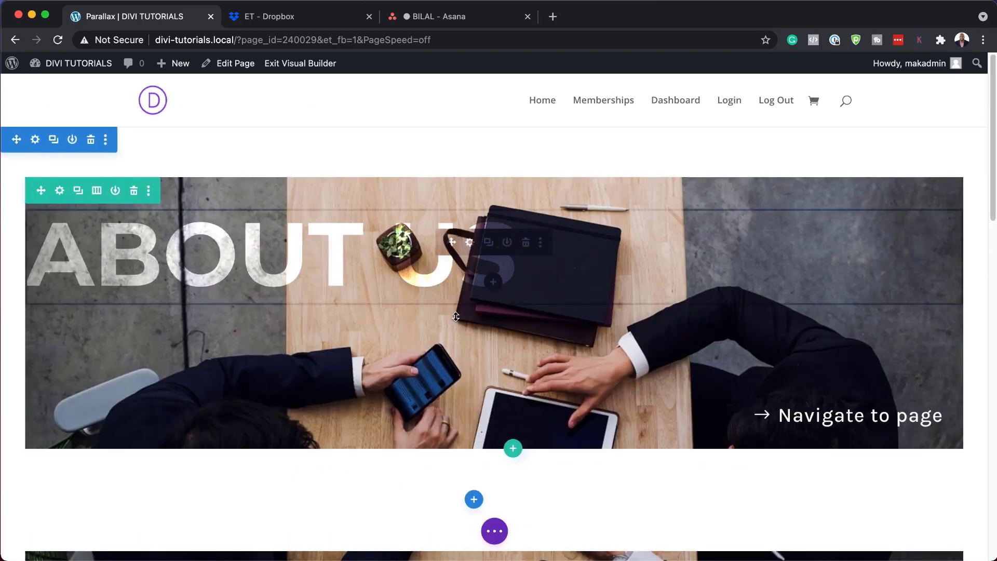
scroll(456, 317, down, 2)
scroll(457, 316, up, 2)
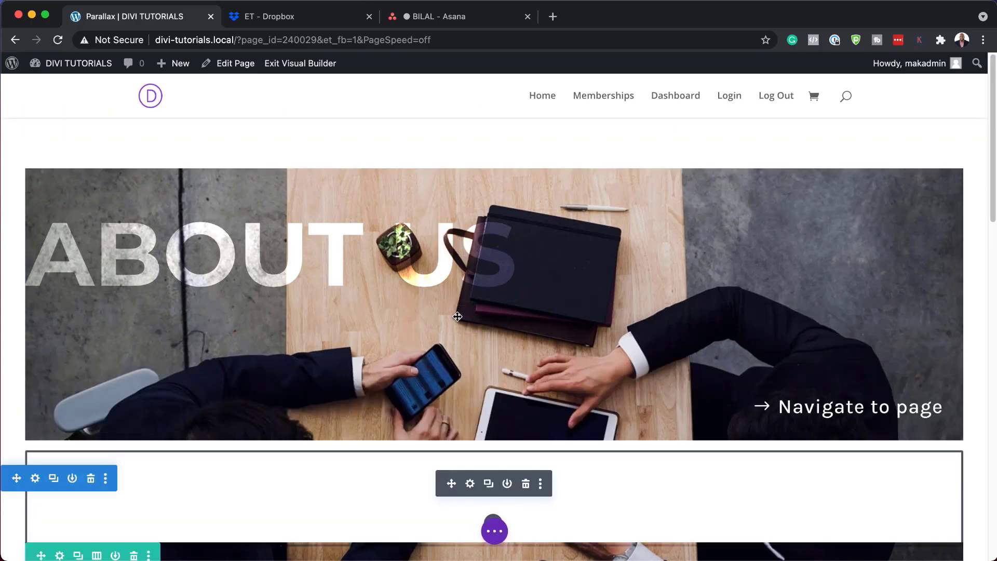
scroll(457, 317, up, 1)
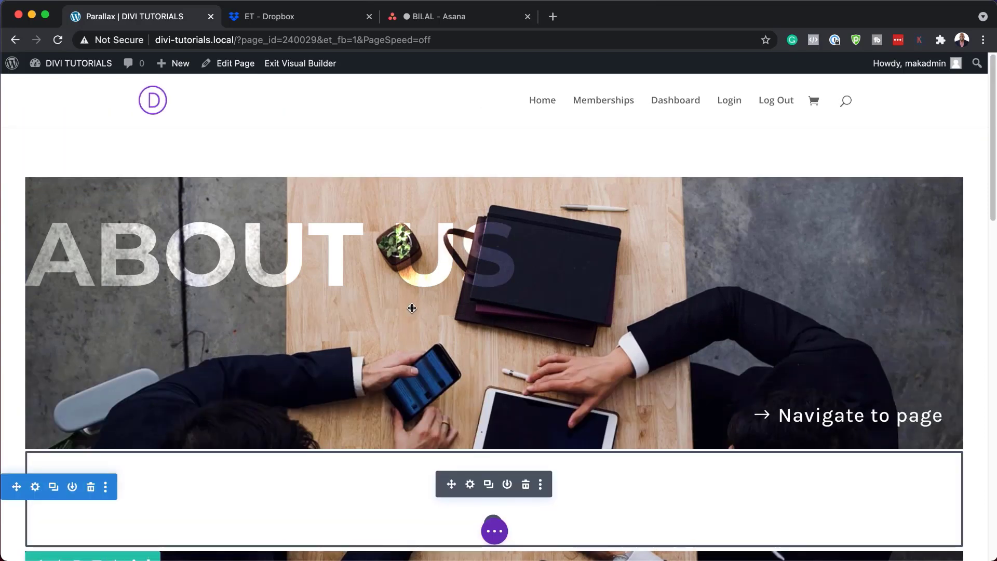
- Show the page's Layers list and expand the second section down to its text and button modules
click(495, 530)
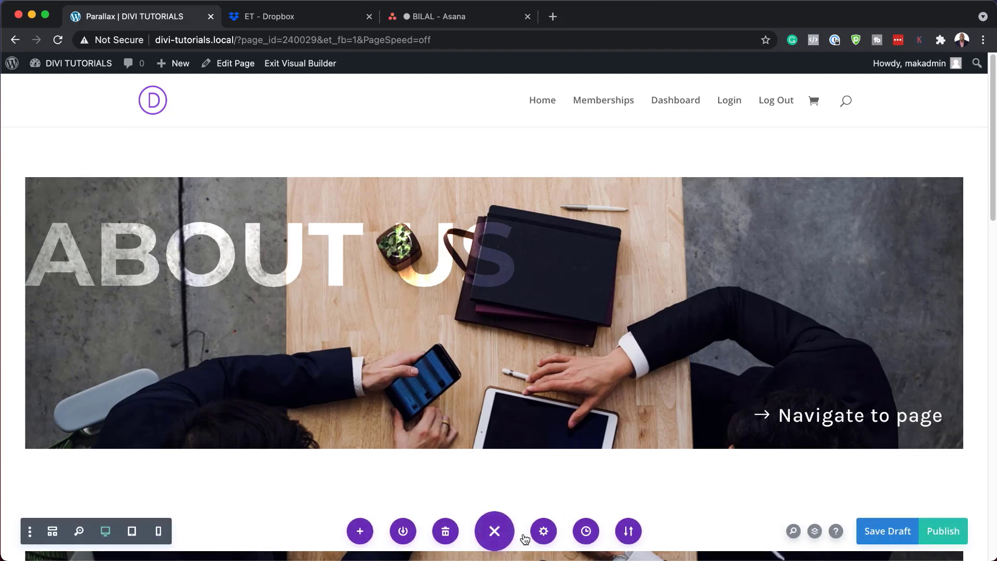
click(815, 531)
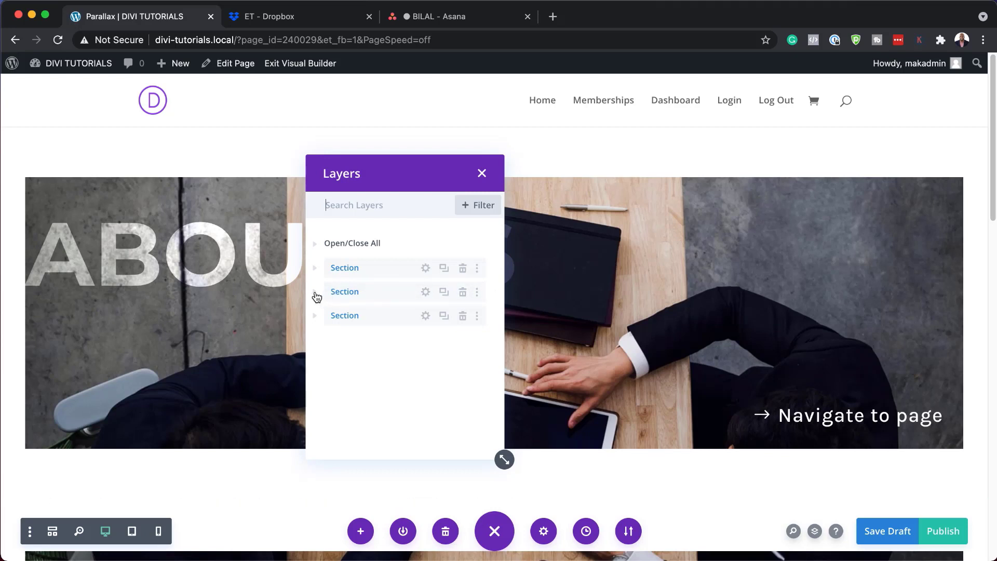
click(315, 293)
click(327, 317)
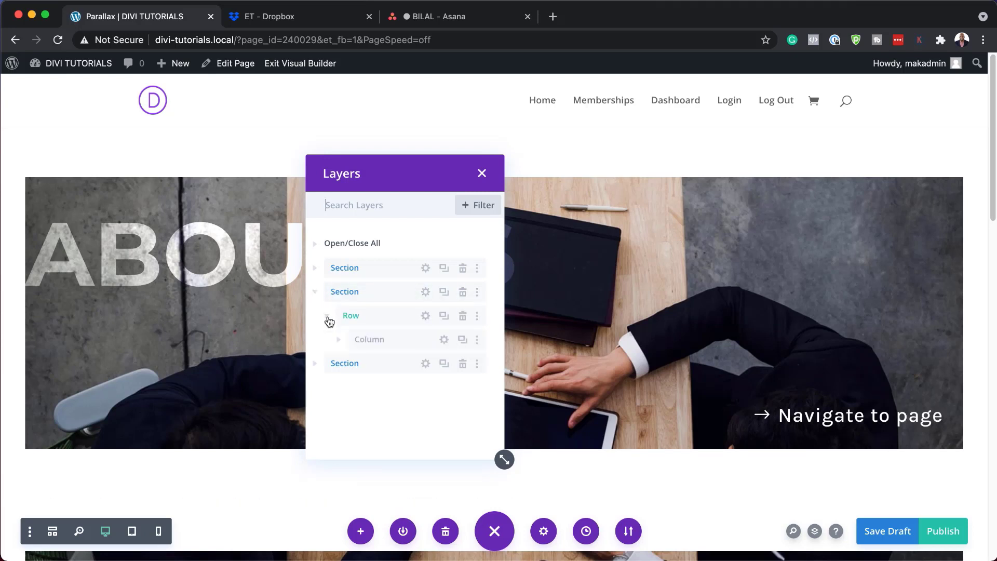
click(339, 339)
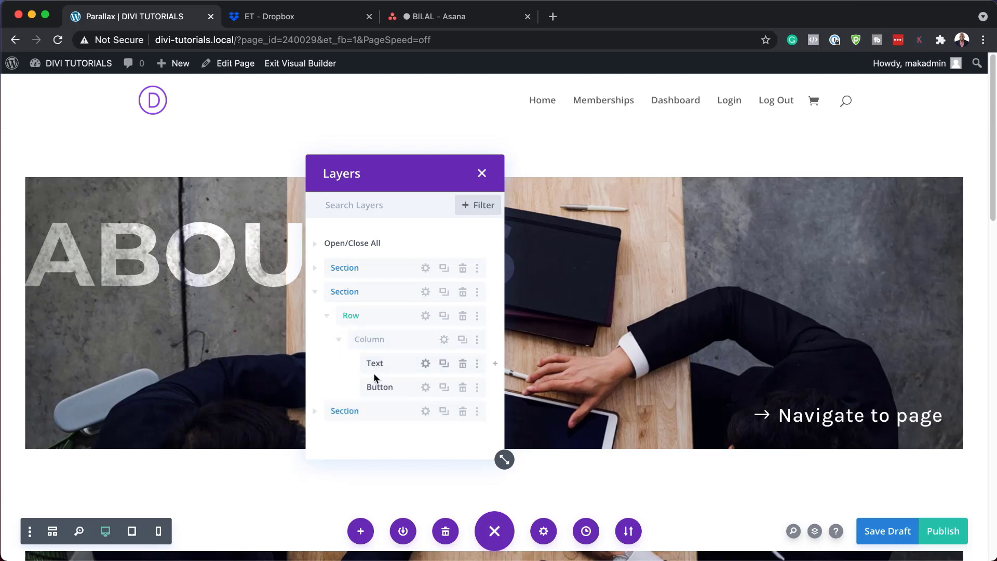
- Replace the second section's heading text with Services and save the text module
click(427, 365)
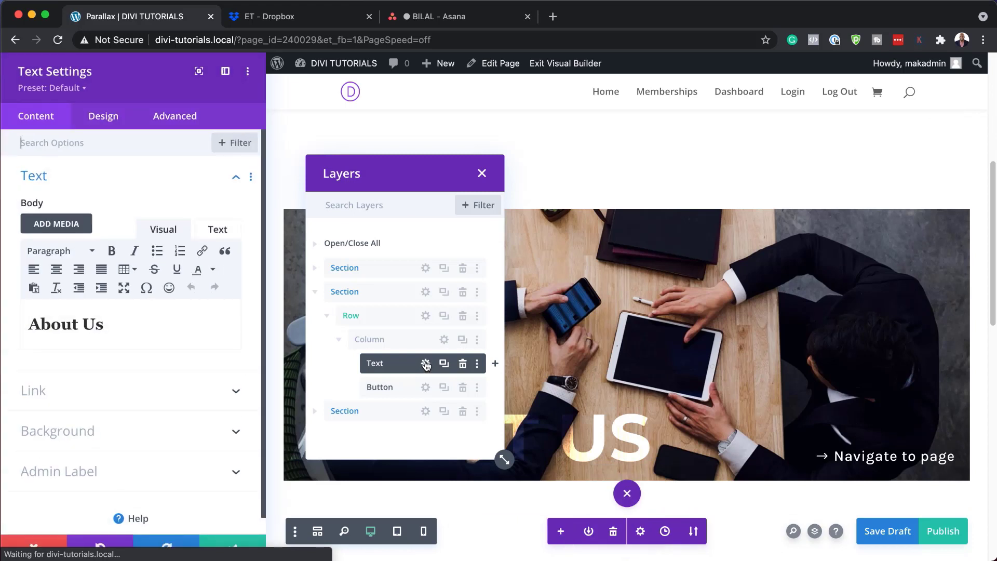
drag(107, 326, 10, 314)
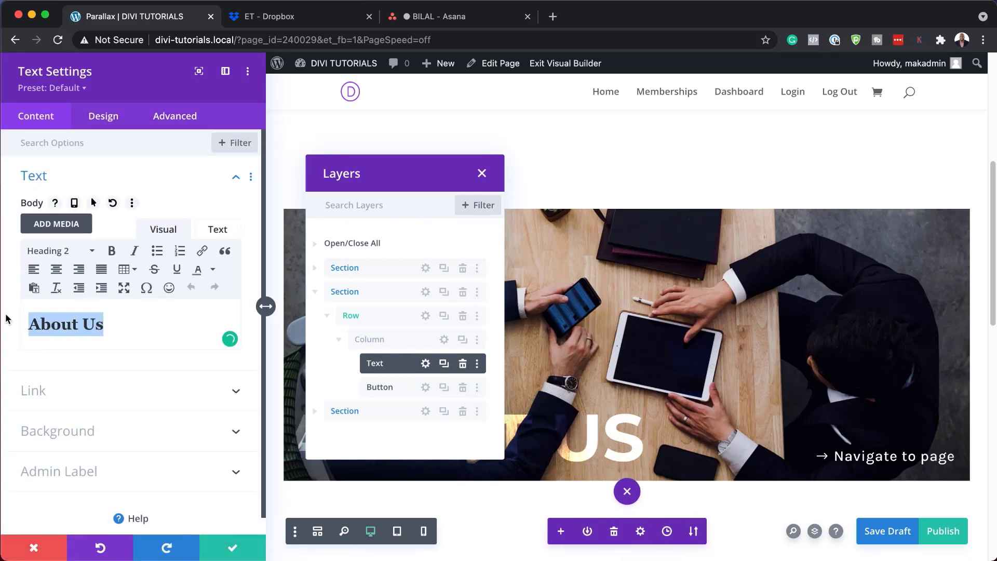
text(Services)
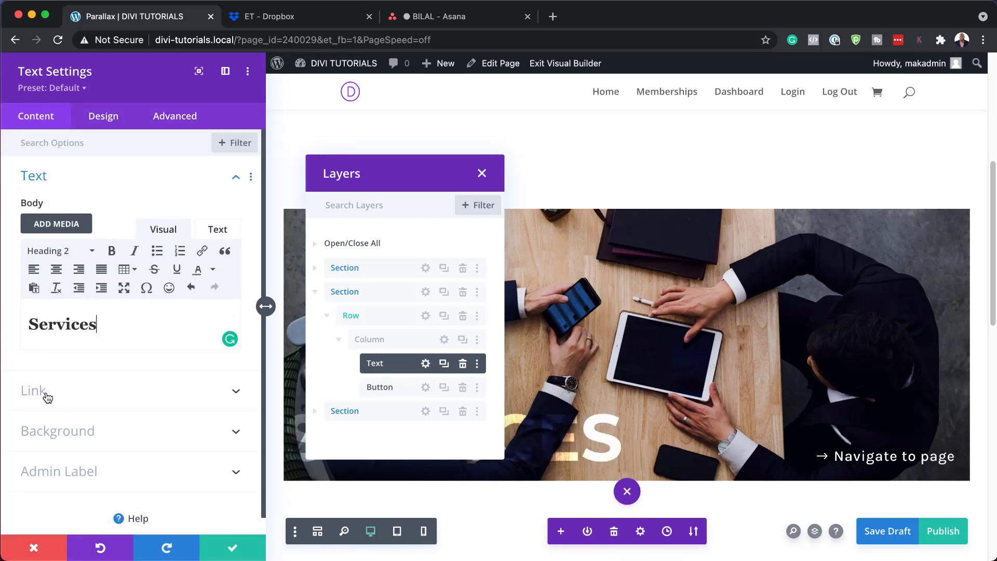
click(46, 396)
click(66, 275)
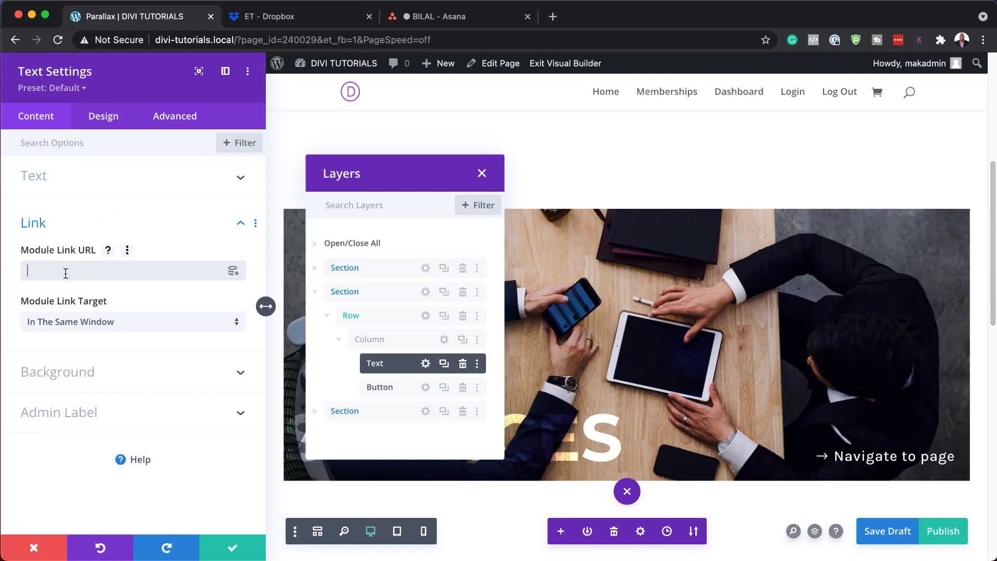
click(233, 548)
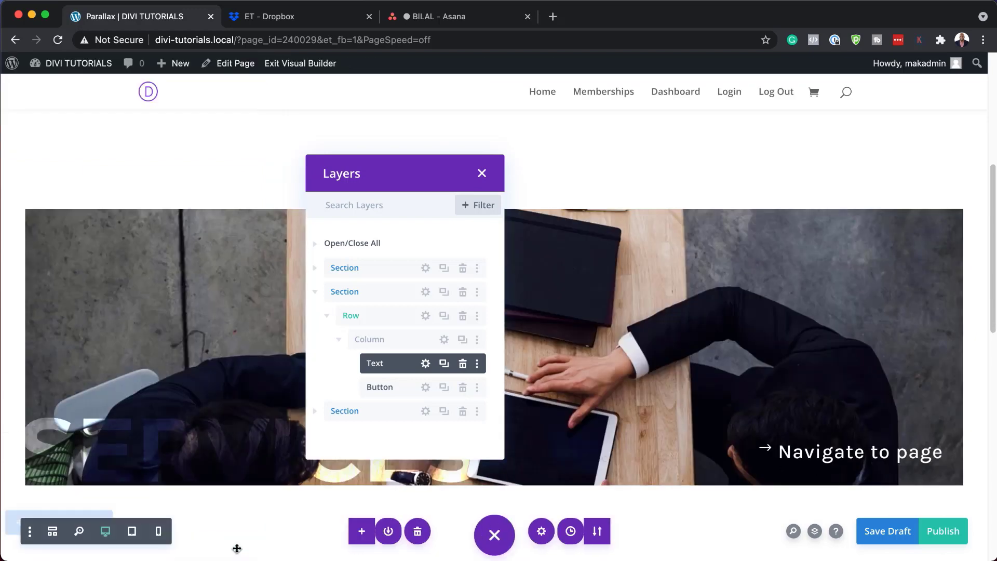
- Replace the third section's heading text with Contact through its text module, save the module and close the Layers list
click(314, 291)
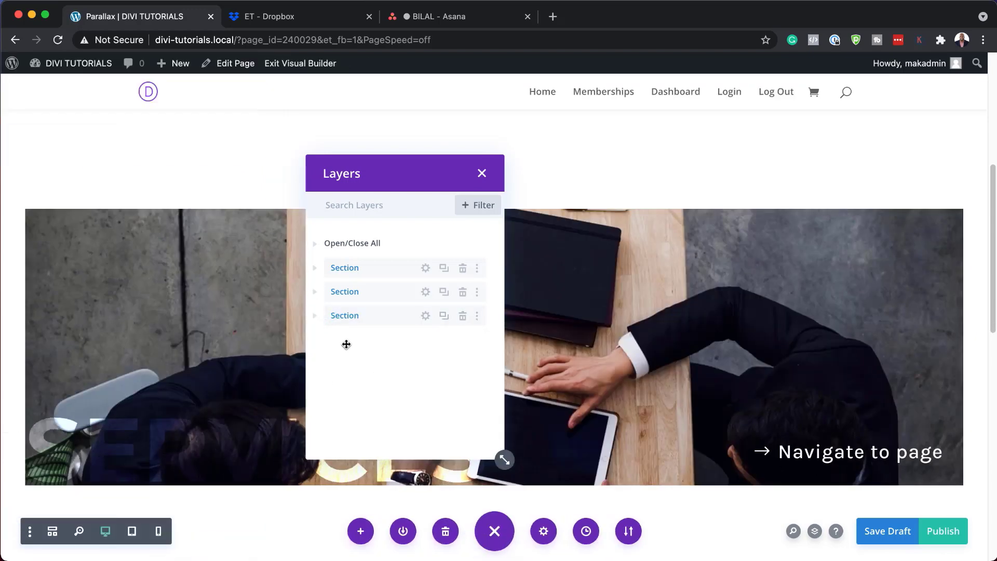
click(316, 317)
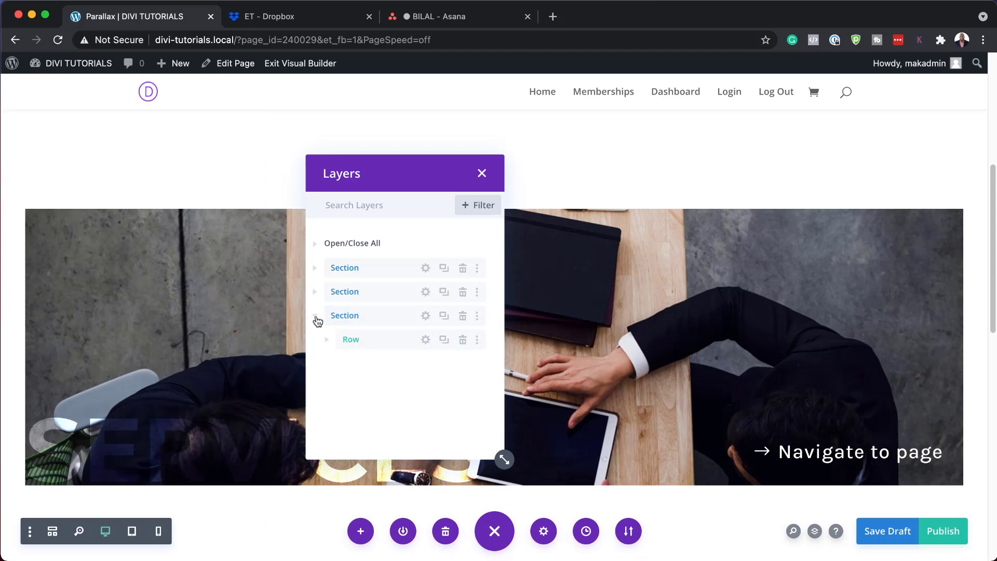
click(328, 340)
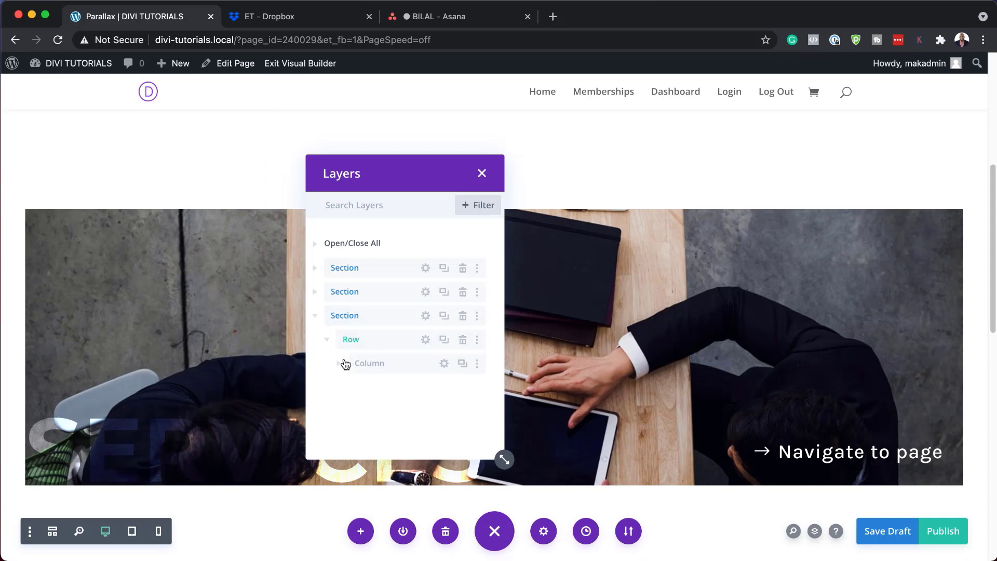
click(339, 363)
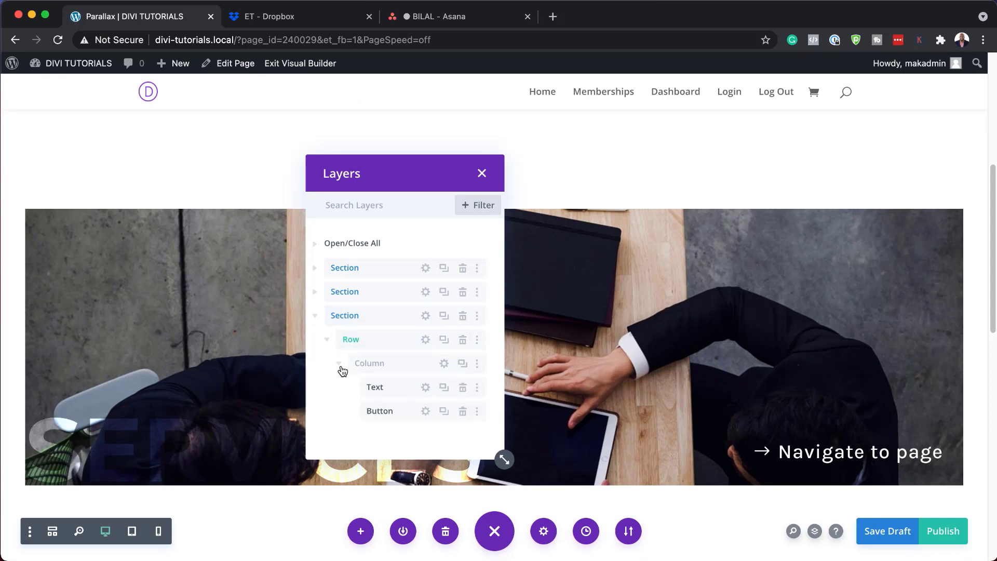
click(426, 387)
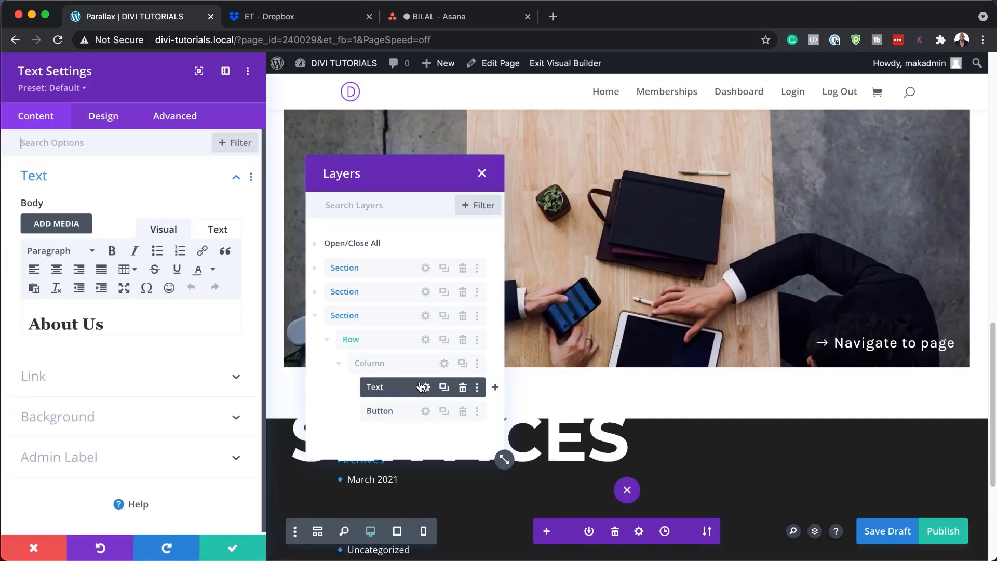
drag(104, 325, 5, 314)
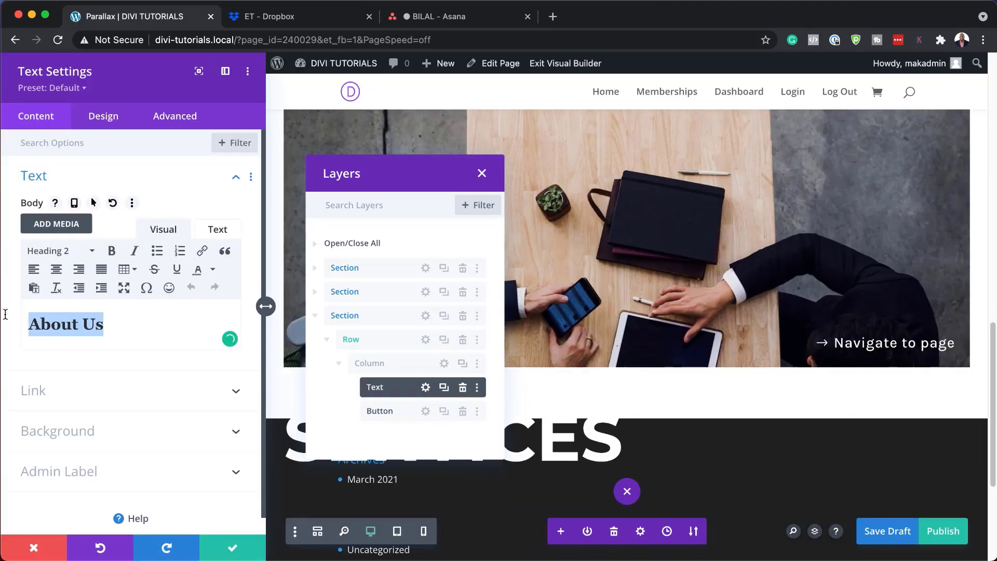
text(Contact)
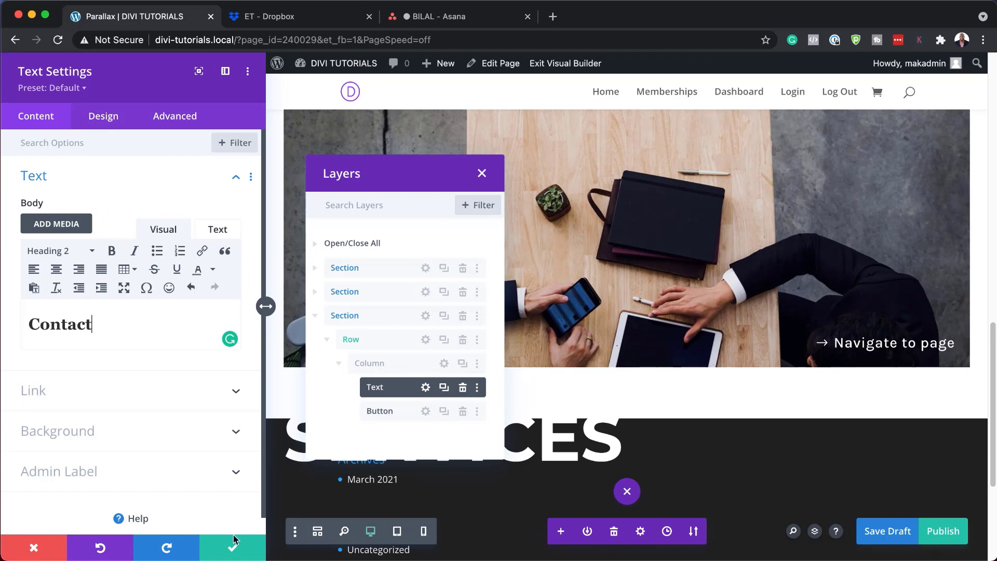
mouse_move(232, 549)
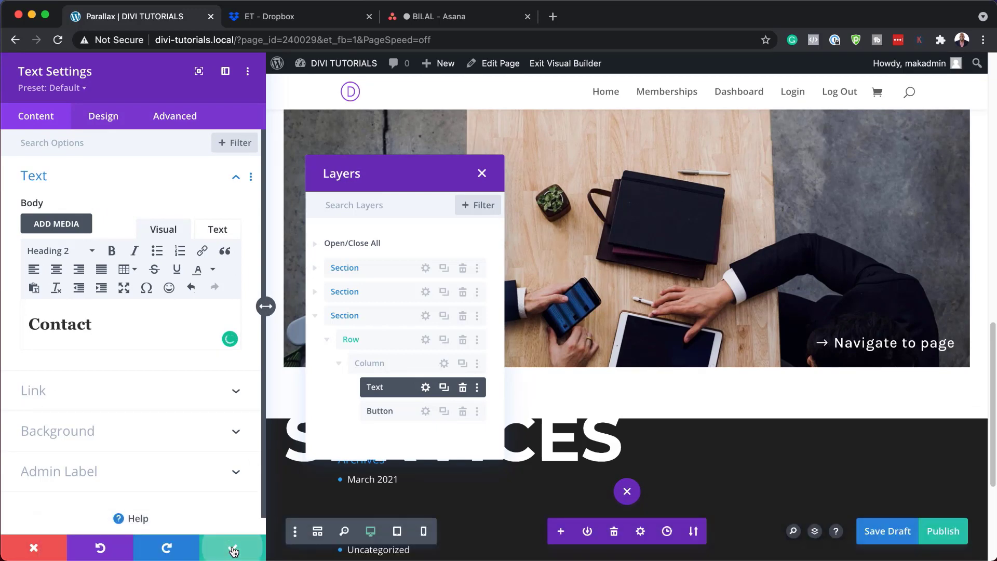
click(232, 548)
click(482, 173)
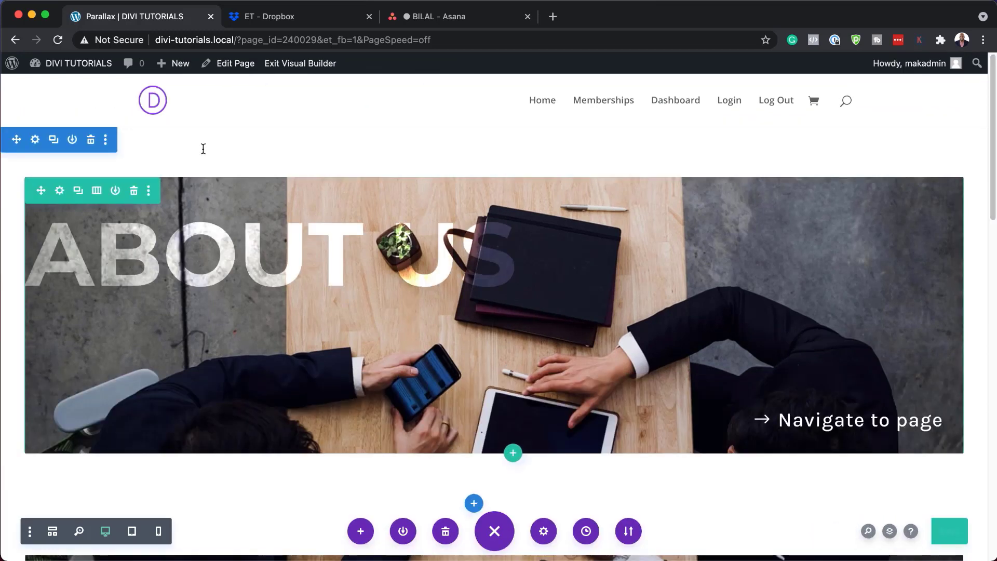
- Exit the Visual Builder and check how the About Us, Services and Contact headings behave while scrolling the live page
click(322, 64)
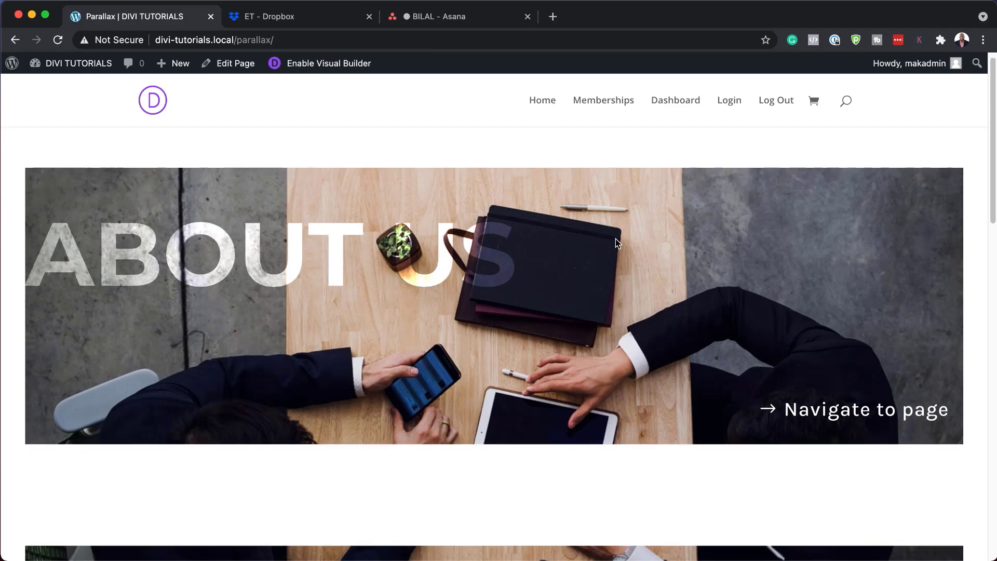
scroll(615, 238, down, 3)
scroll(616, 239, down, 5)
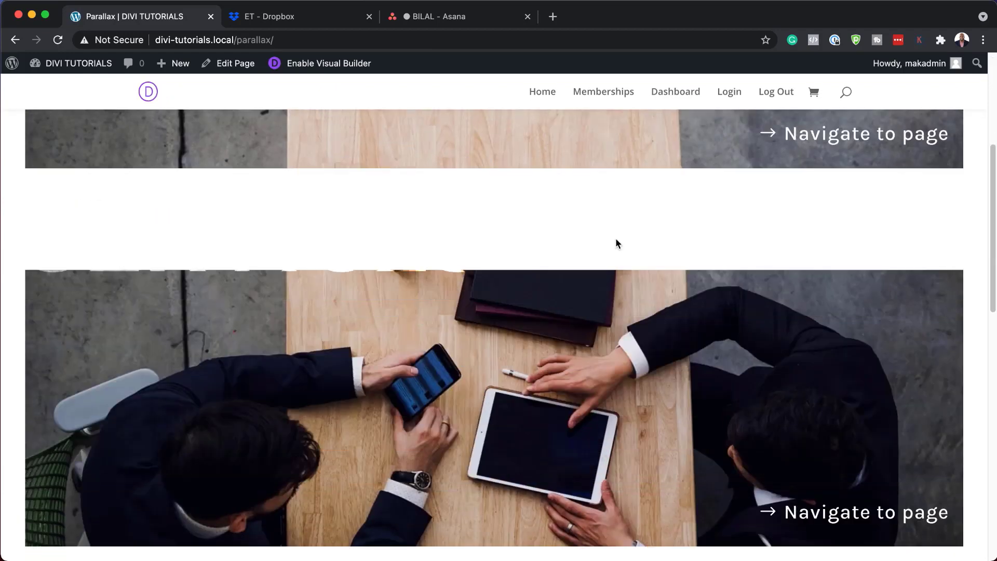
scroll(616, 239, down, 10)
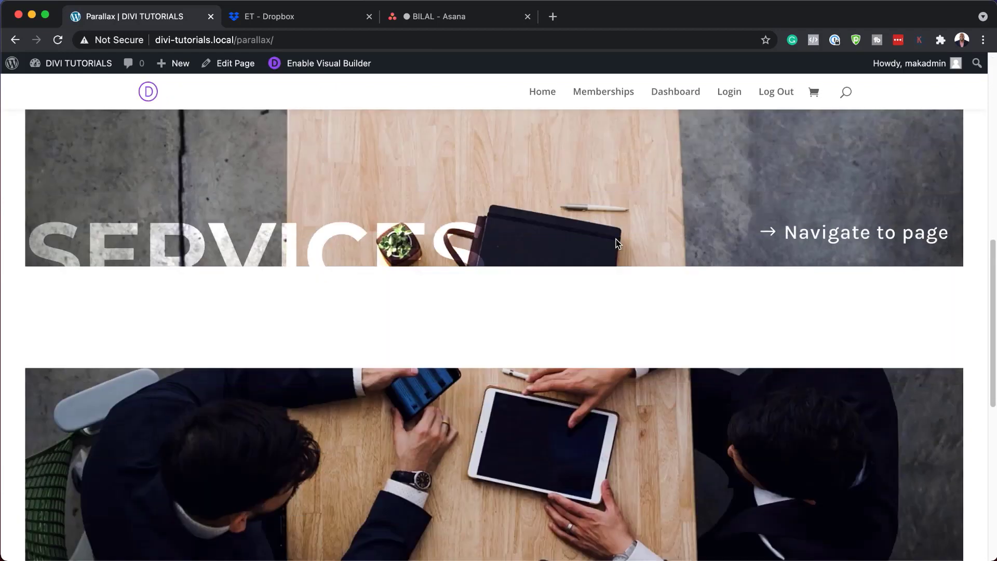
scroll(616, 243, up, 5)
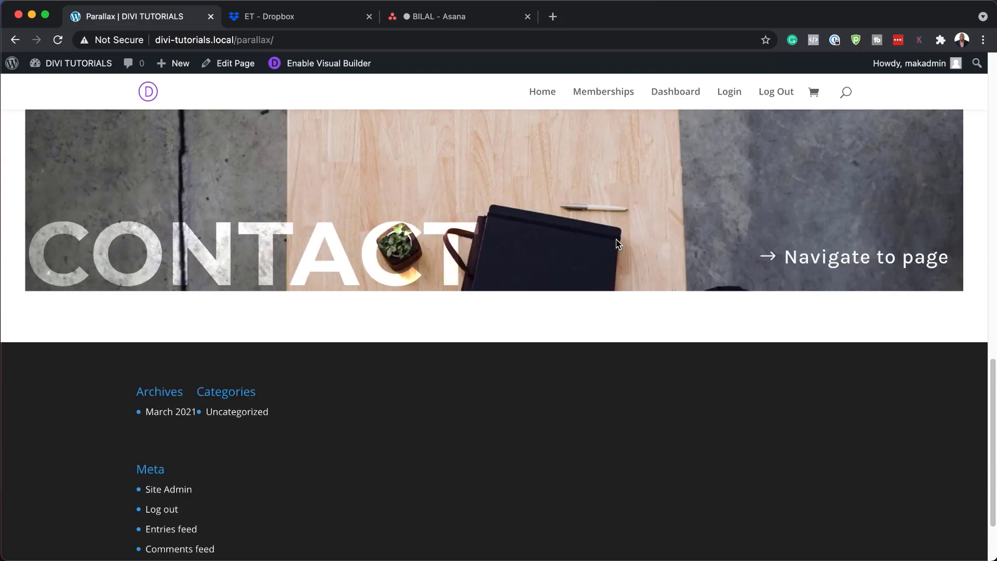
scroll(617, 243, up, 8)
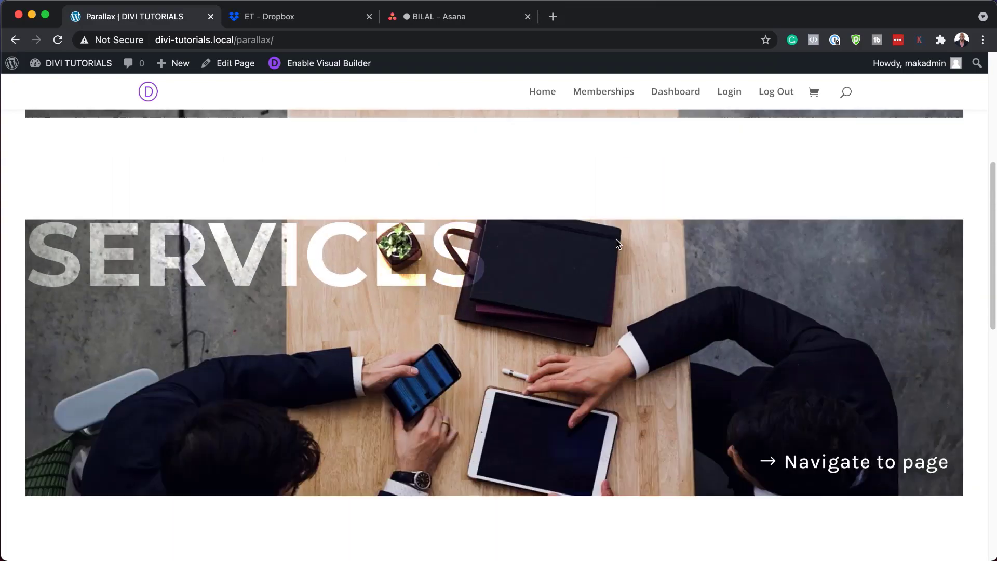